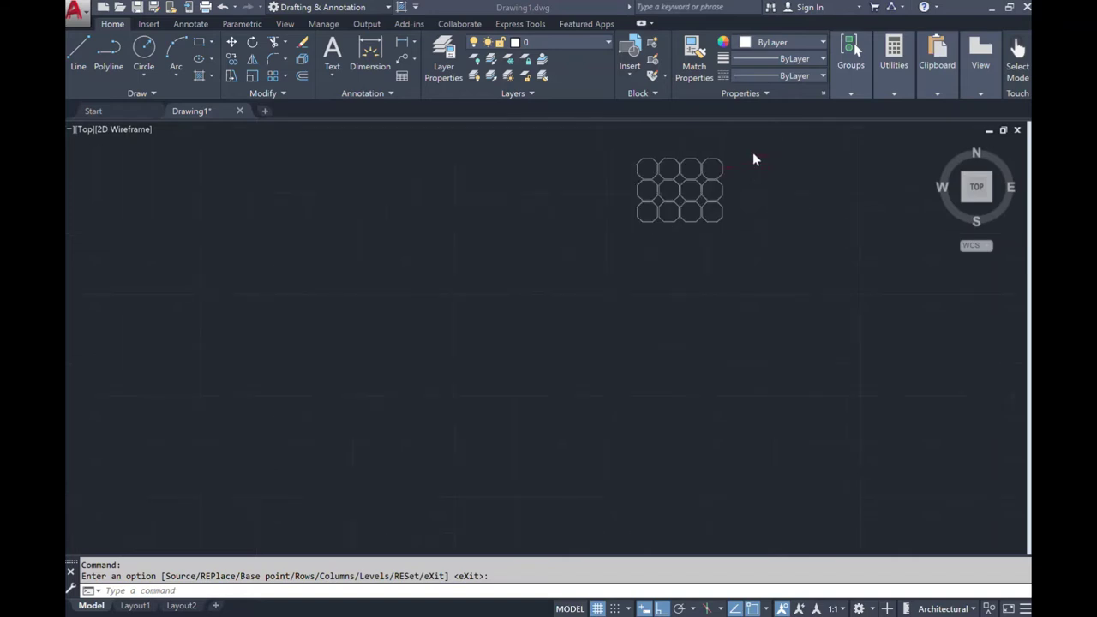
scroll(752, 151, "up", 5)
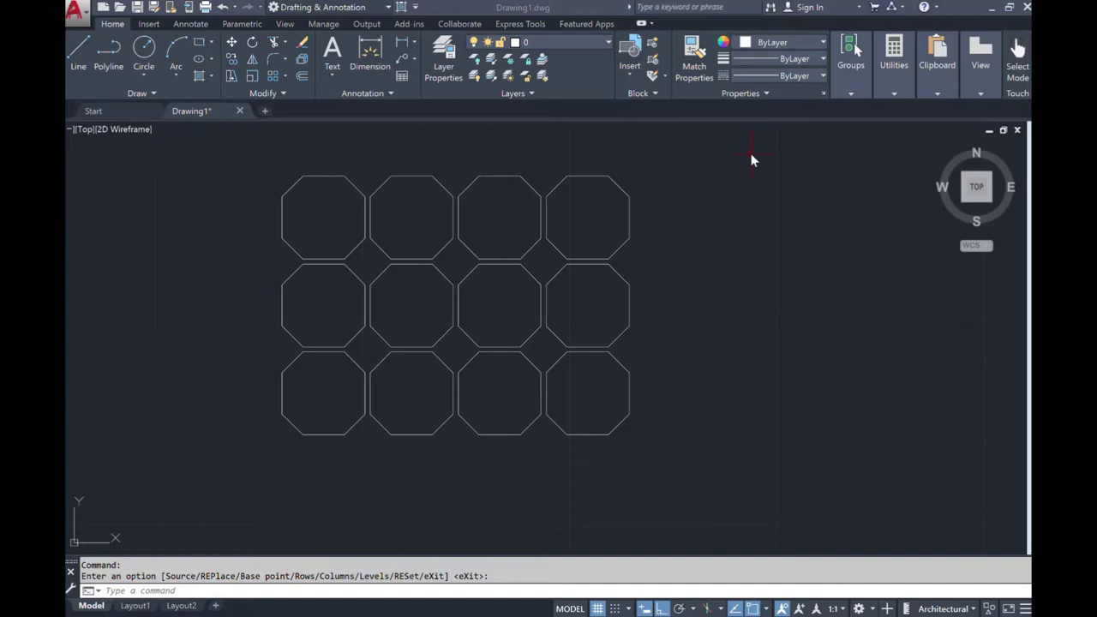
left_click(273, 76)
left_click(284, 74)
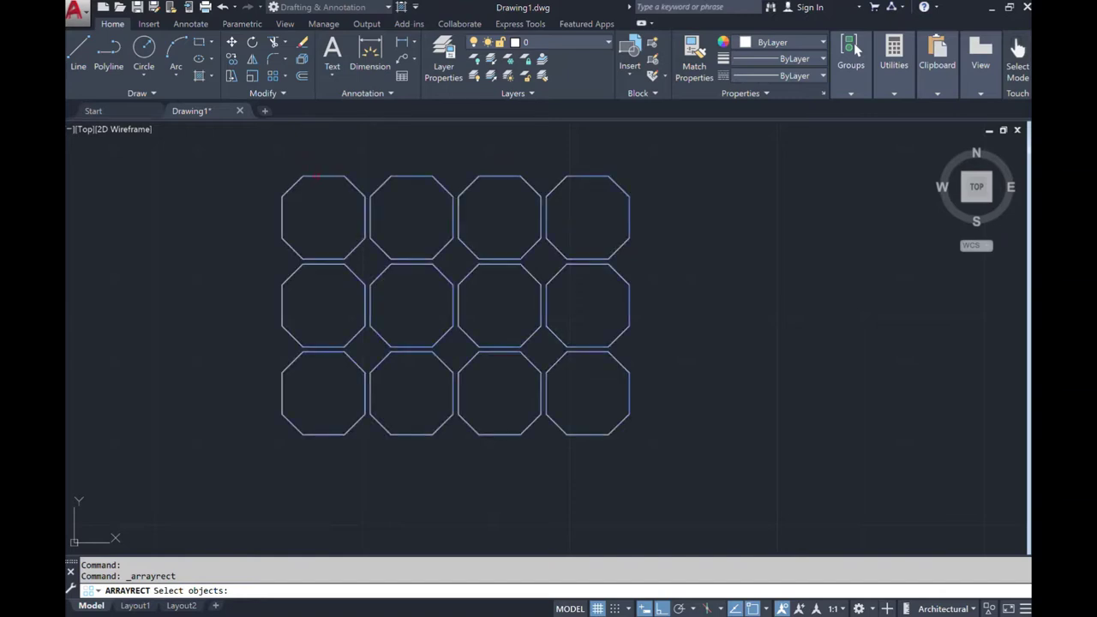
left_click(316, 176)
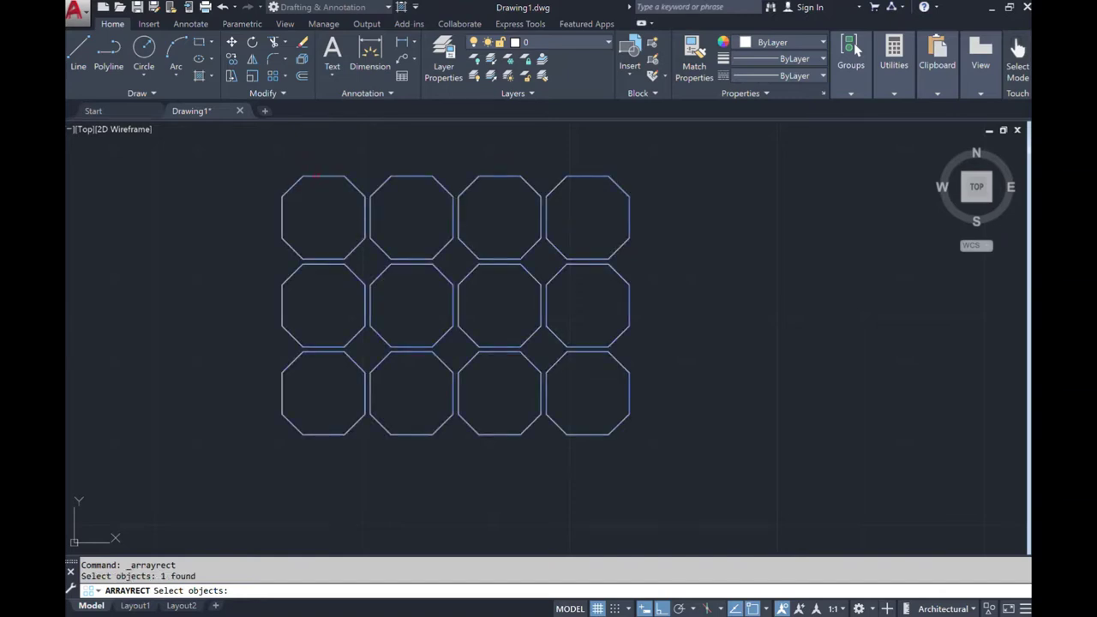
left_click(316, 177)
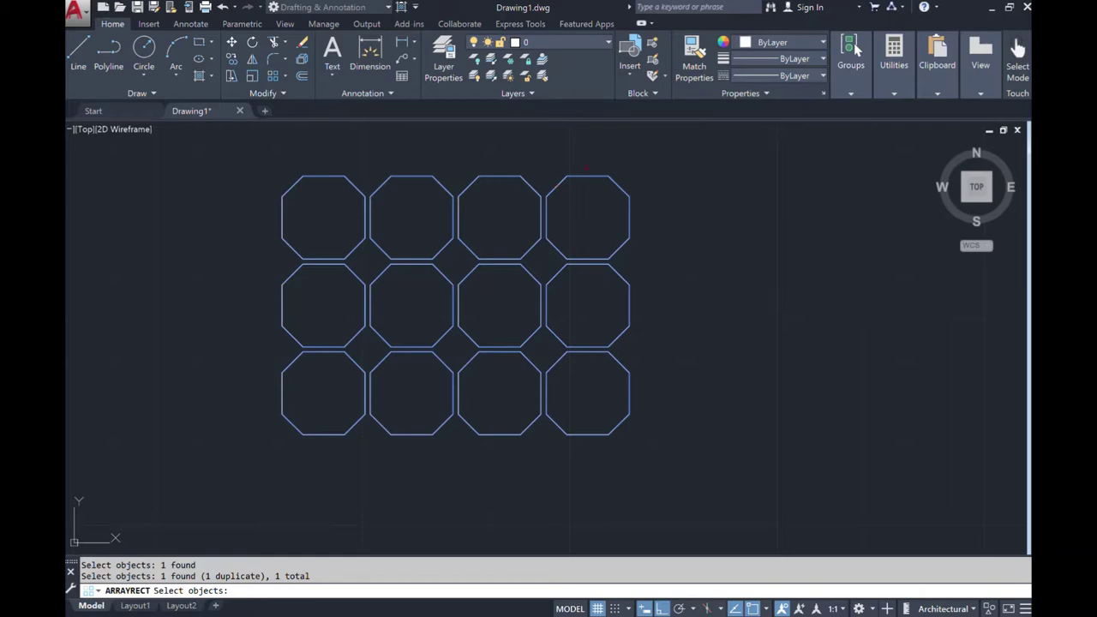
key("Escape")
Change the existing rectangular octagon array to 5 columns and 5 rows
left_click(565, 179)
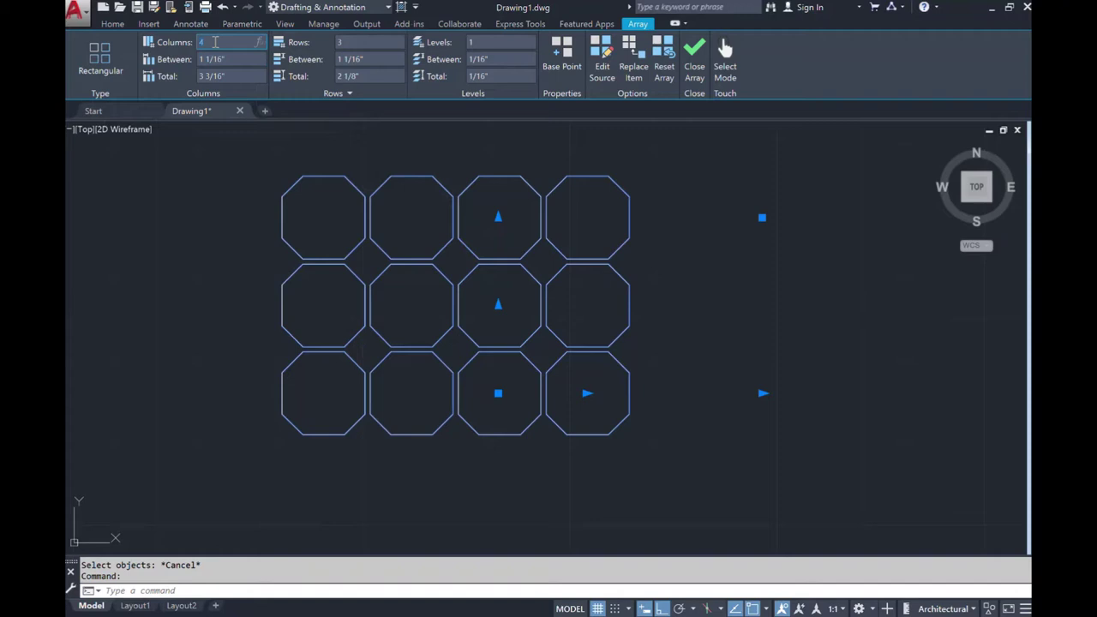
type("5")
key("Return")
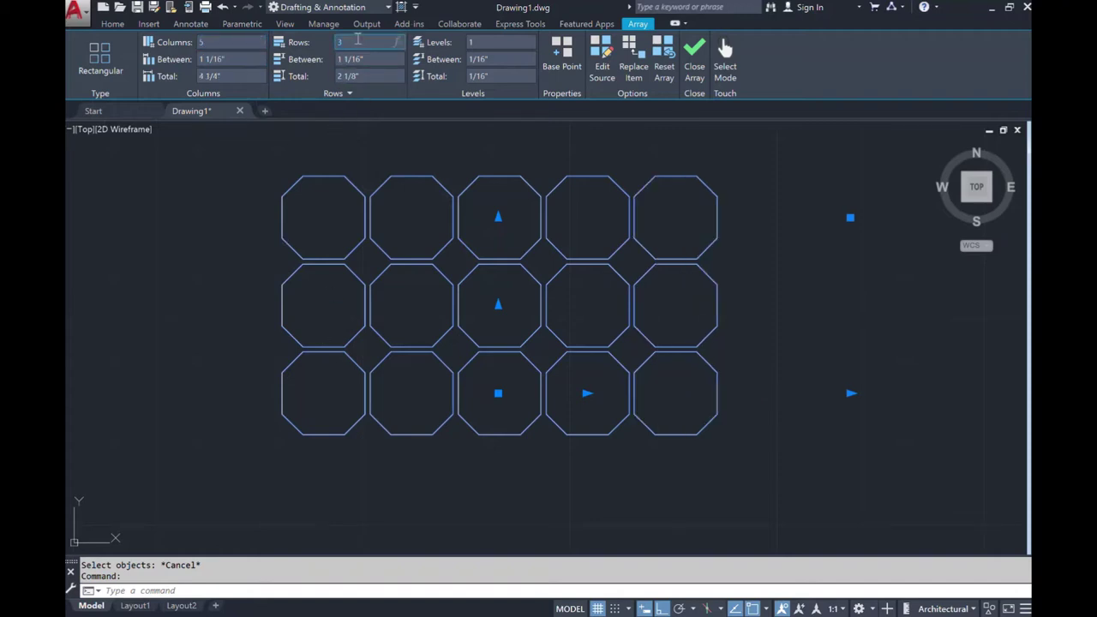
type("5")
key("Return")
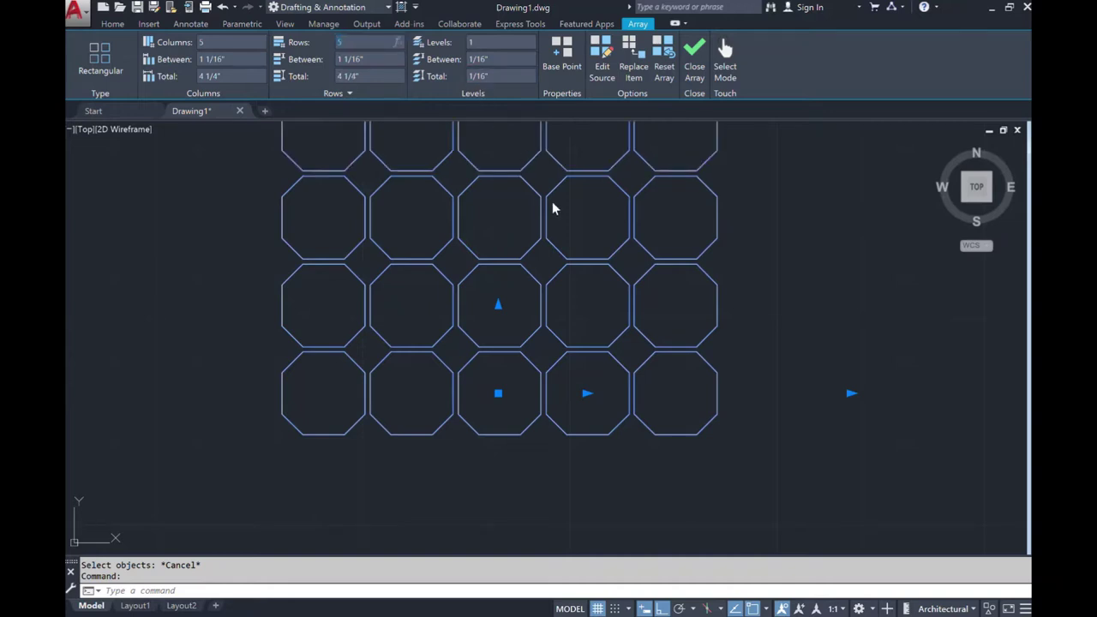
Set the spacing between the octagon array's columns to 1/2"
scroll(552, 197, "down", 5)
scroll(572, 144, "up", 3)
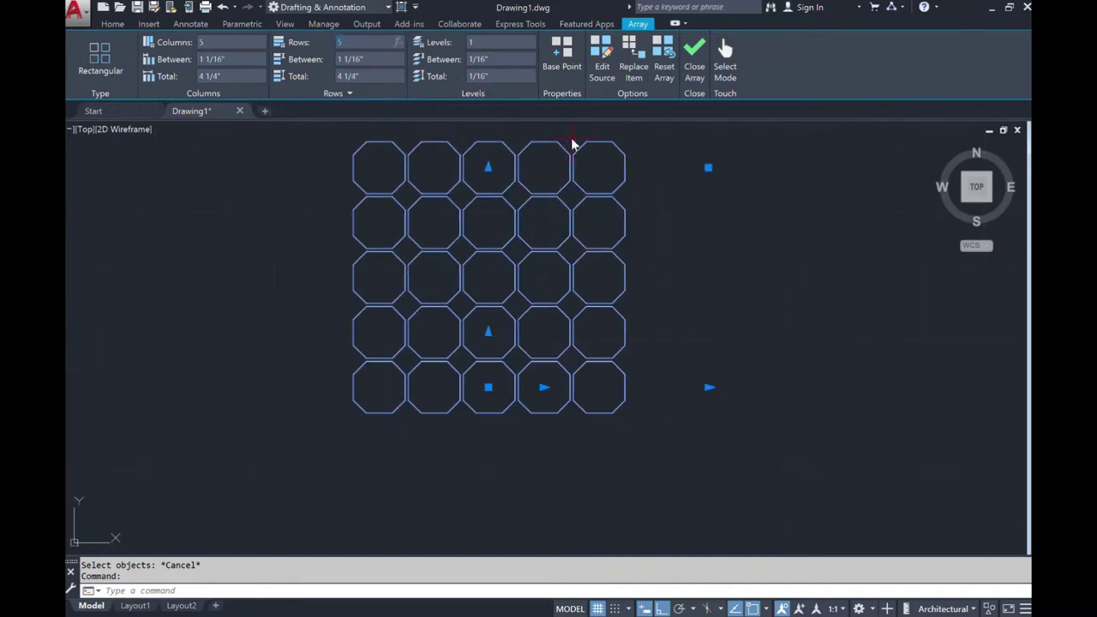
scroll(573, 144, "up", 2)
scroll(575, 142, "down", 2)
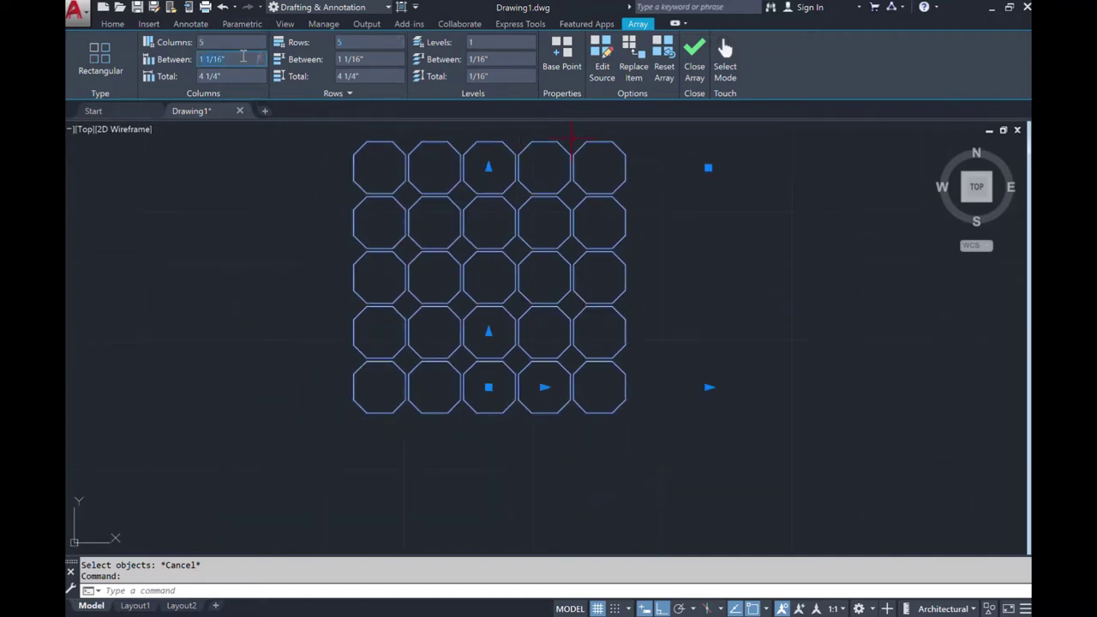
type("1/2")
key("Return")
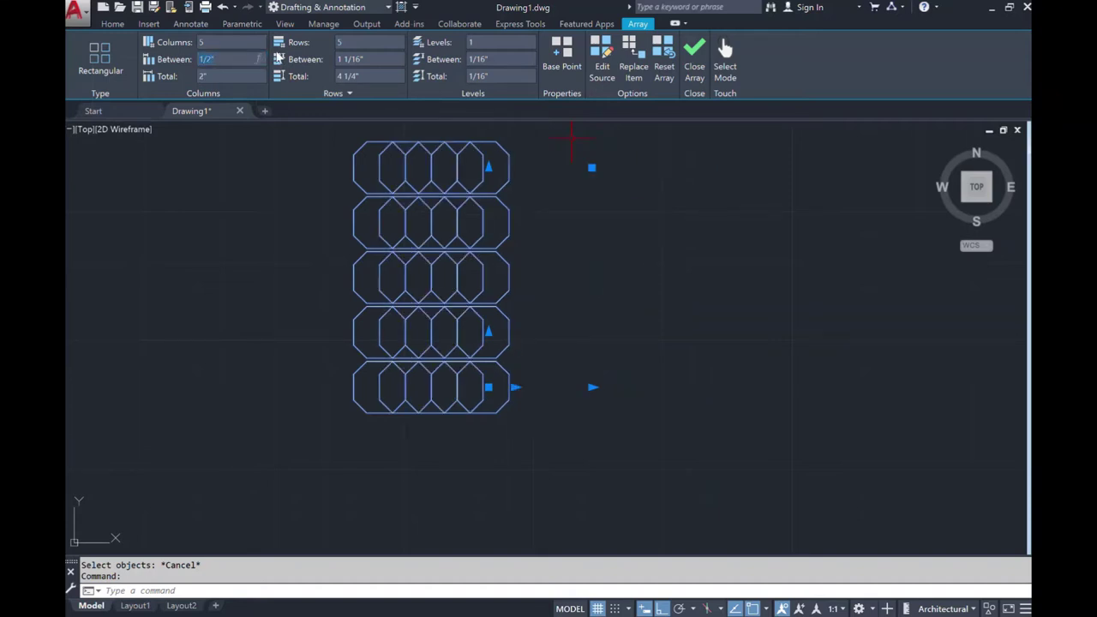
Change the array's column spacing to 3/8"
left_click(234, 59)
type("1/")
key("BackSpace")
key("BackSpace")
type("3/8")
key("Return")
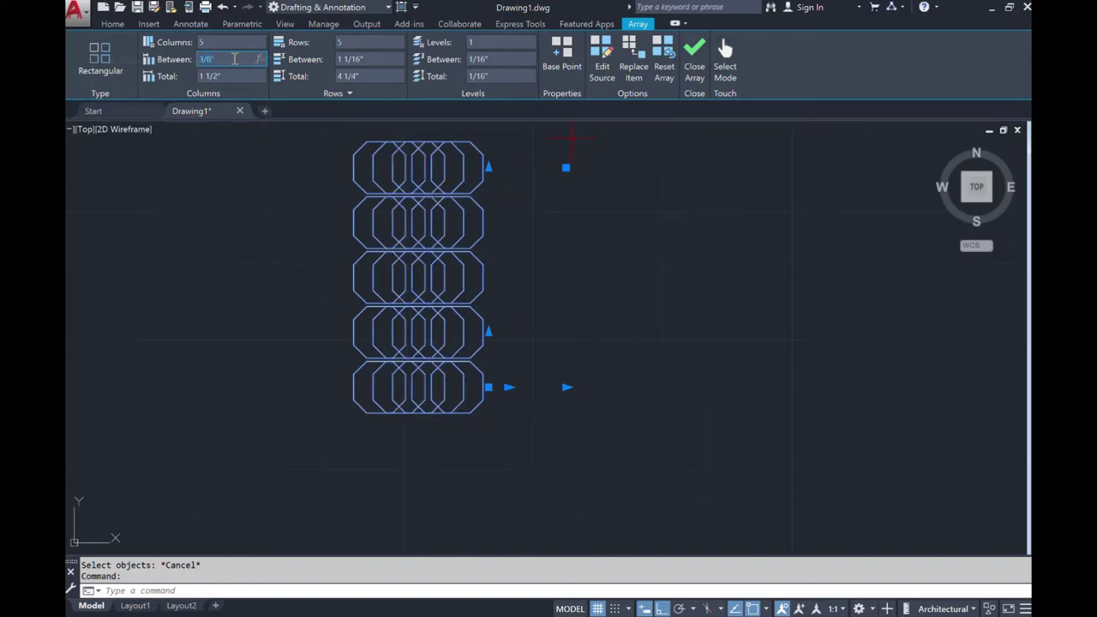
Widen the array's column spacing to 1'
key("BackSpace")
type("1'")
key("Return")
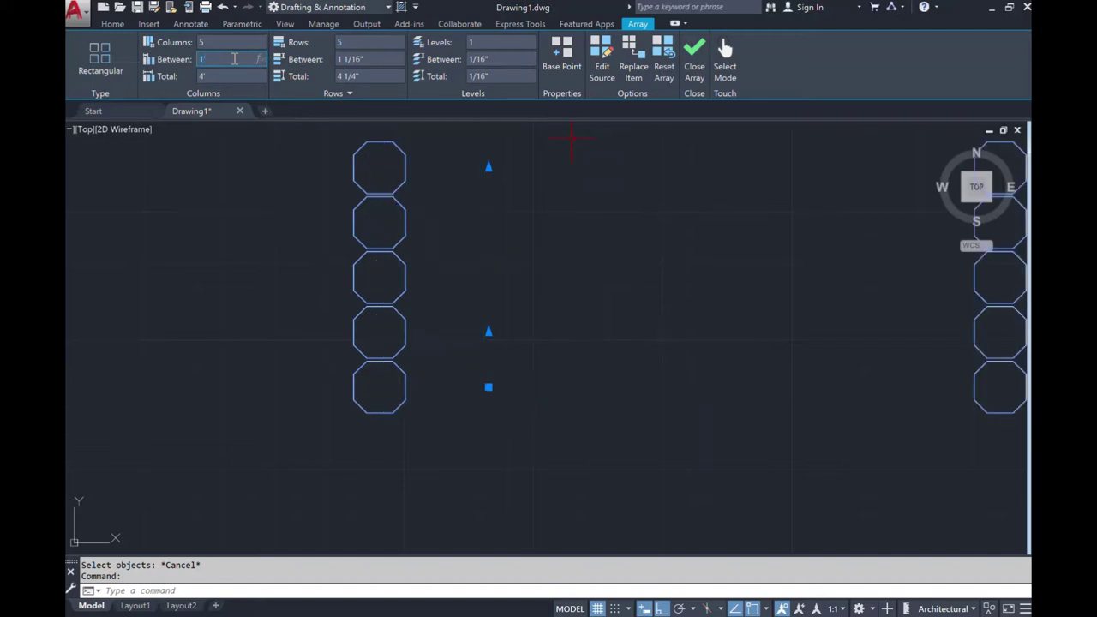
Set both the row spacing and the column spacing of the octagon array to 1"
left_click(376, 58)
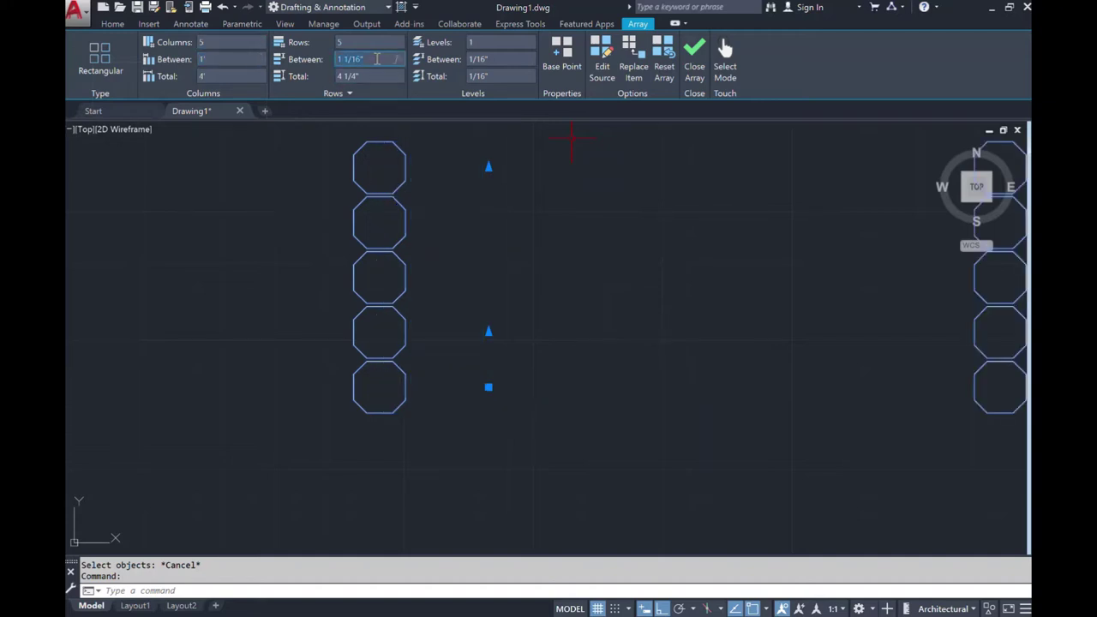
key("BackSpace")
type("1")
key("Return")
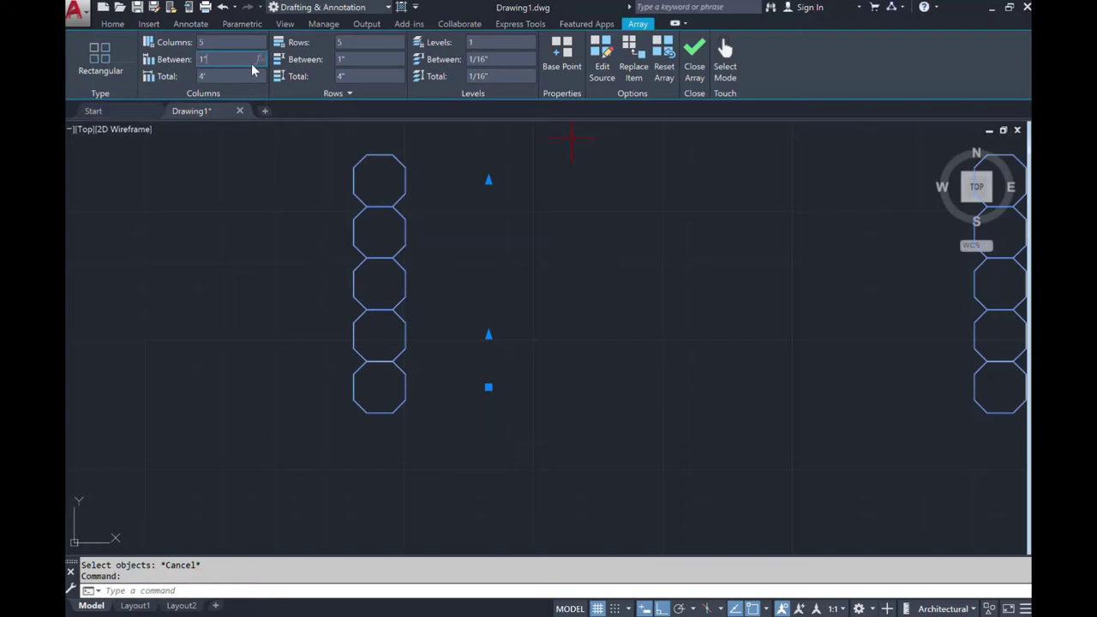
key("Return")
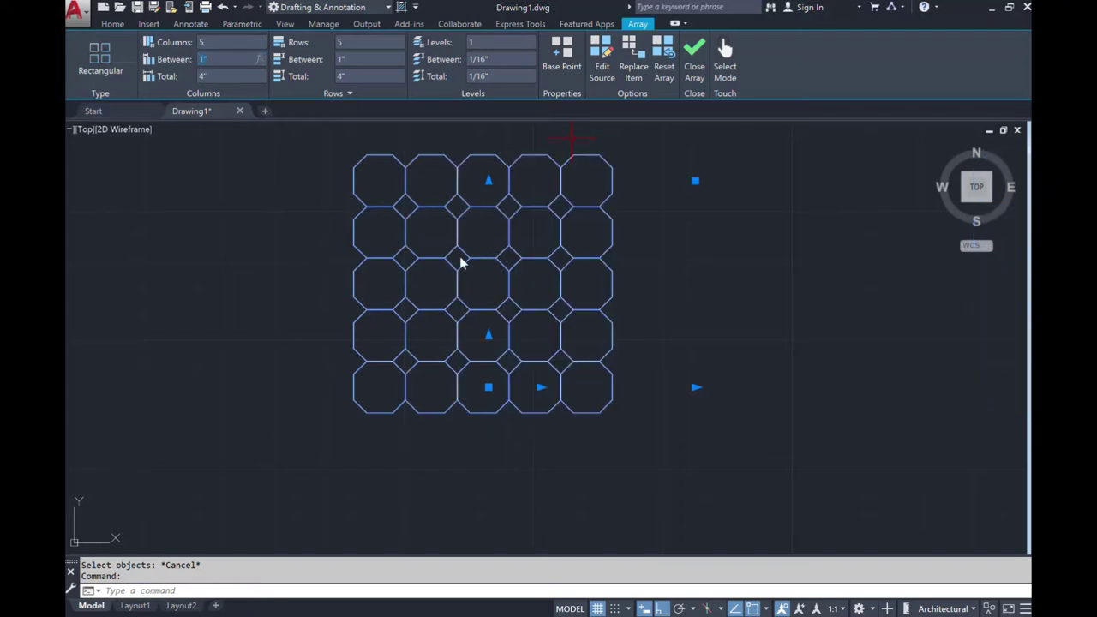
left_click(309, 237)
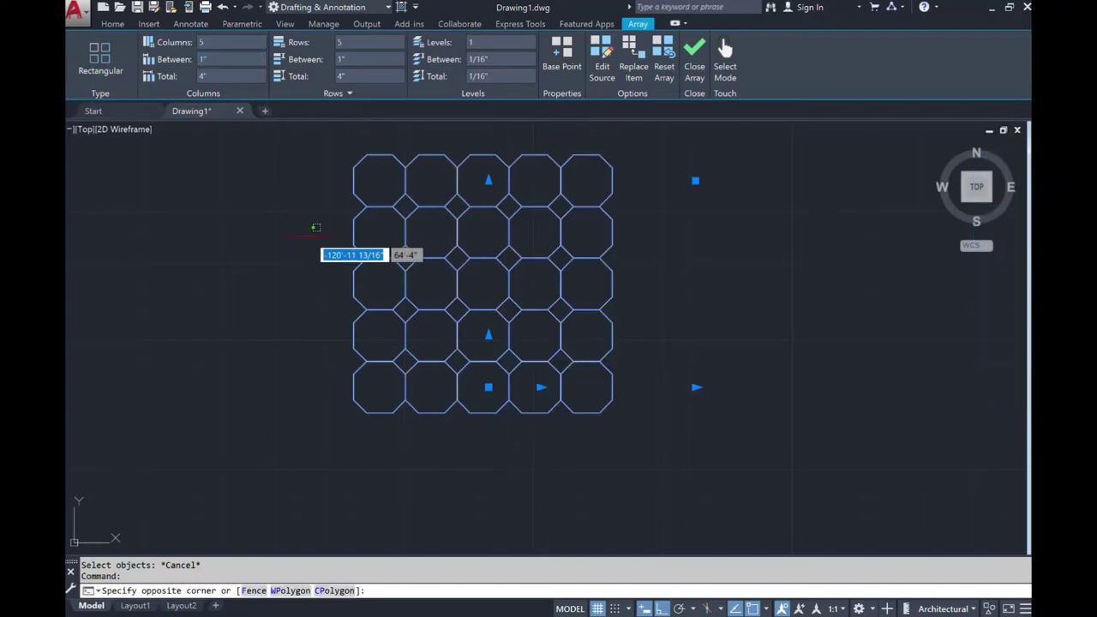
left_click(326, 168)
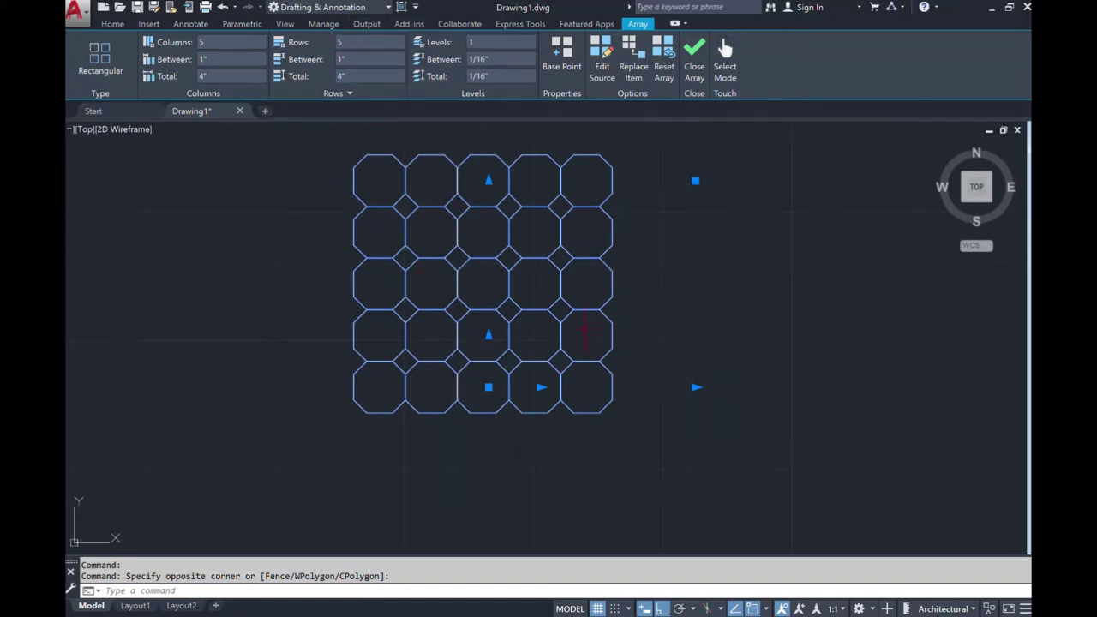
Set the octagon array's number of levels to 4
left_click(489, 39)
key("BackSpace")
type("4")
key("Return")
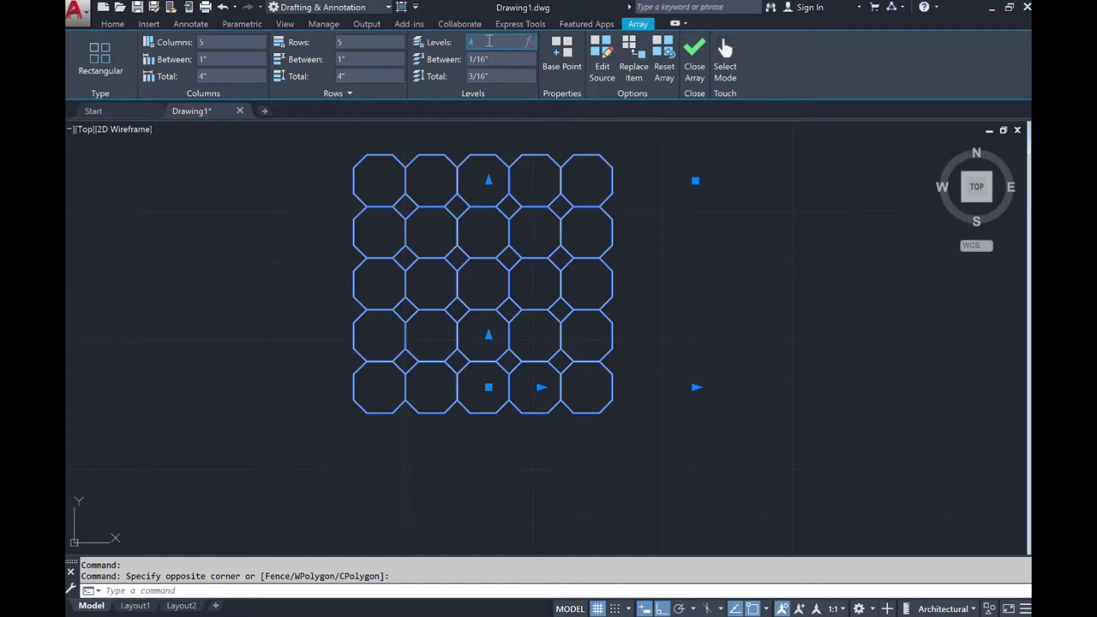
Set the spacing between the array's rows to 8" while viewing the stacked levels at an angle from the front
left_click(967, 190)
left_click_drag(967, 190, 956, 140)
scroll(527, 268, "up", 5)
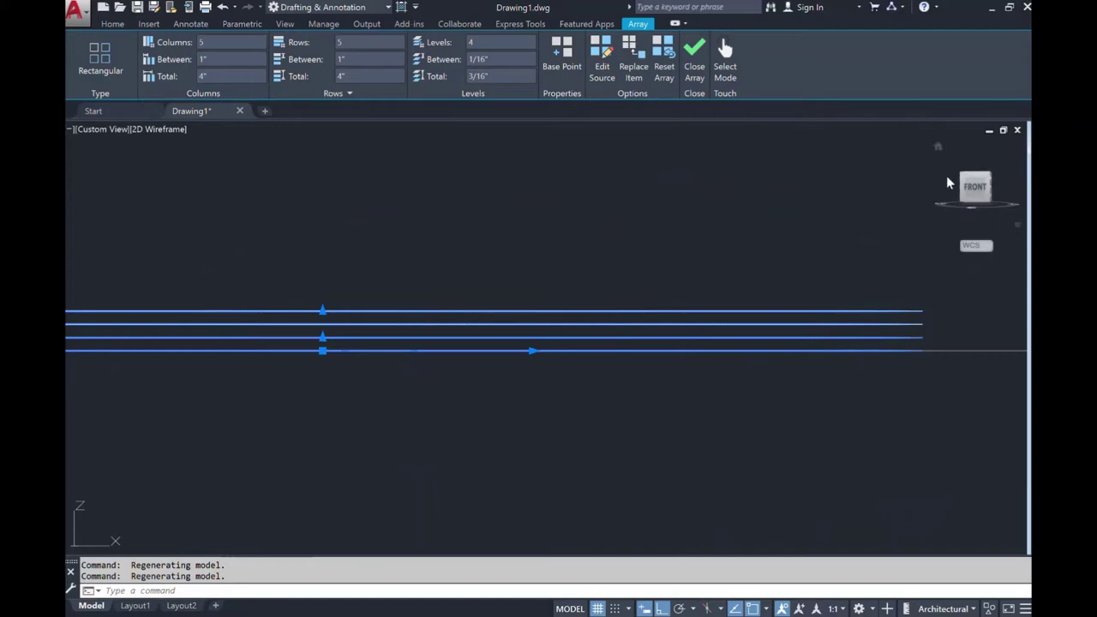
left_click_drag(964, 185, 894, 196)
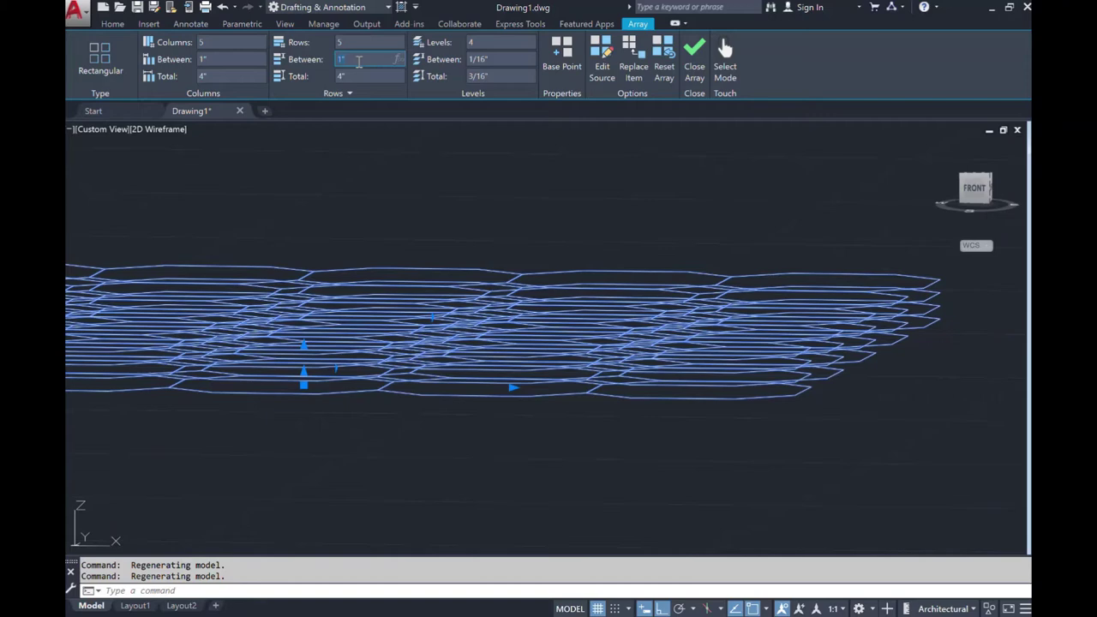
type("8")
key("Return")
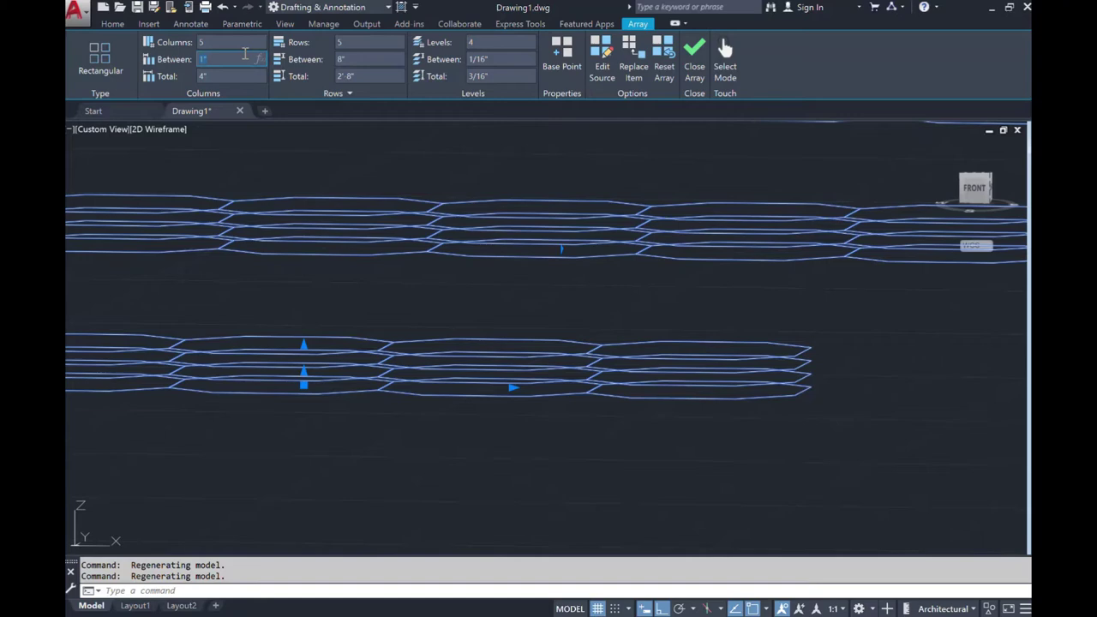
middle_click_drag(673, 287, 673, 271, "shift")
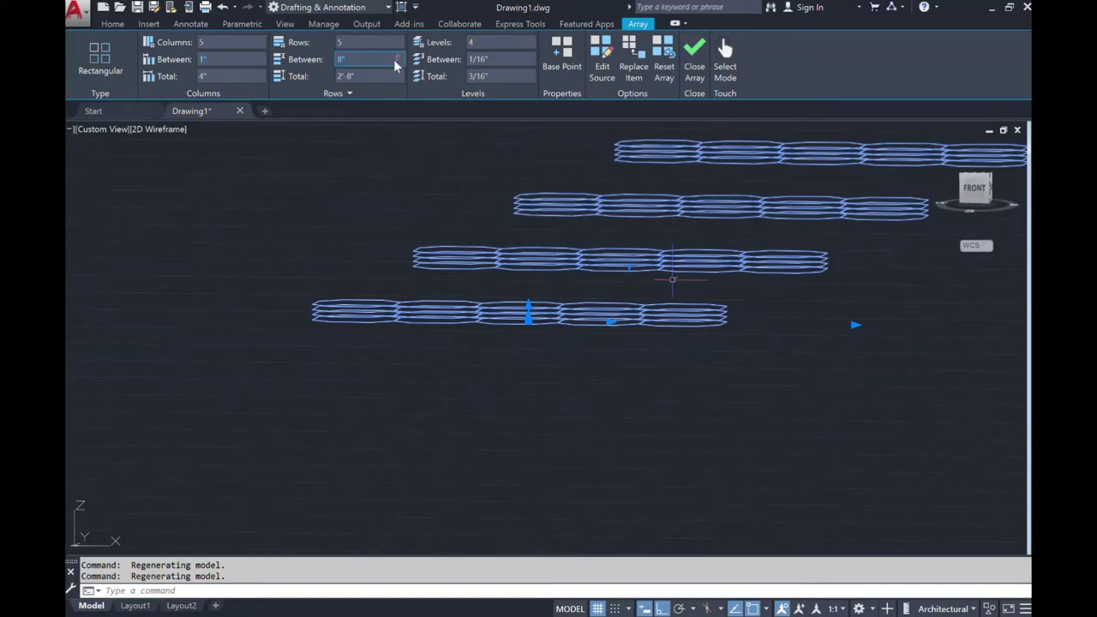
left_click(768, 373)
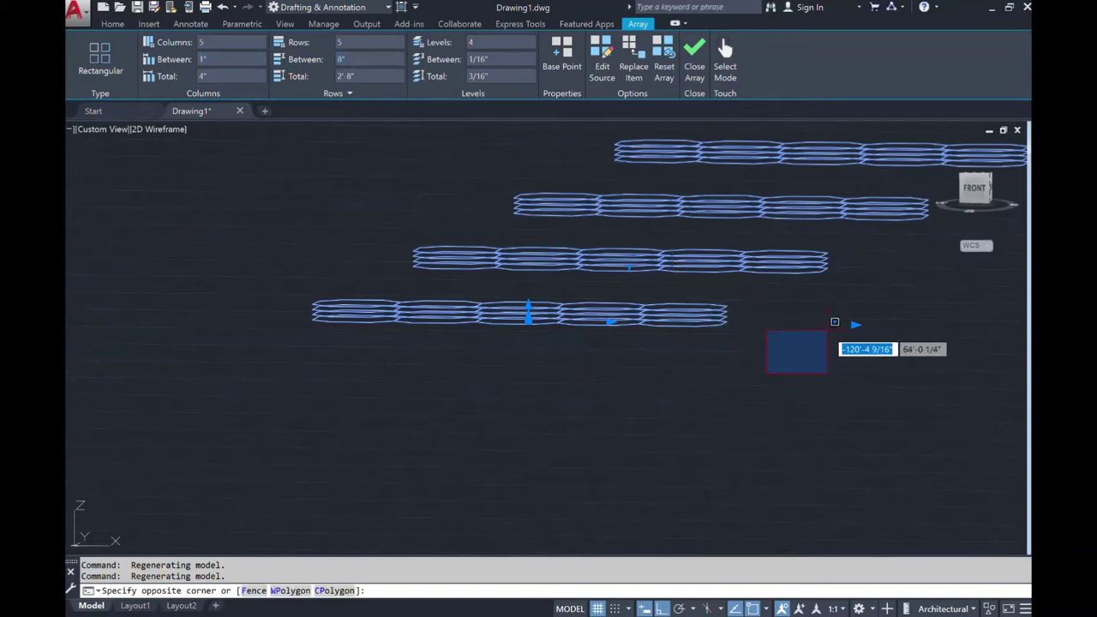
key("Escape")
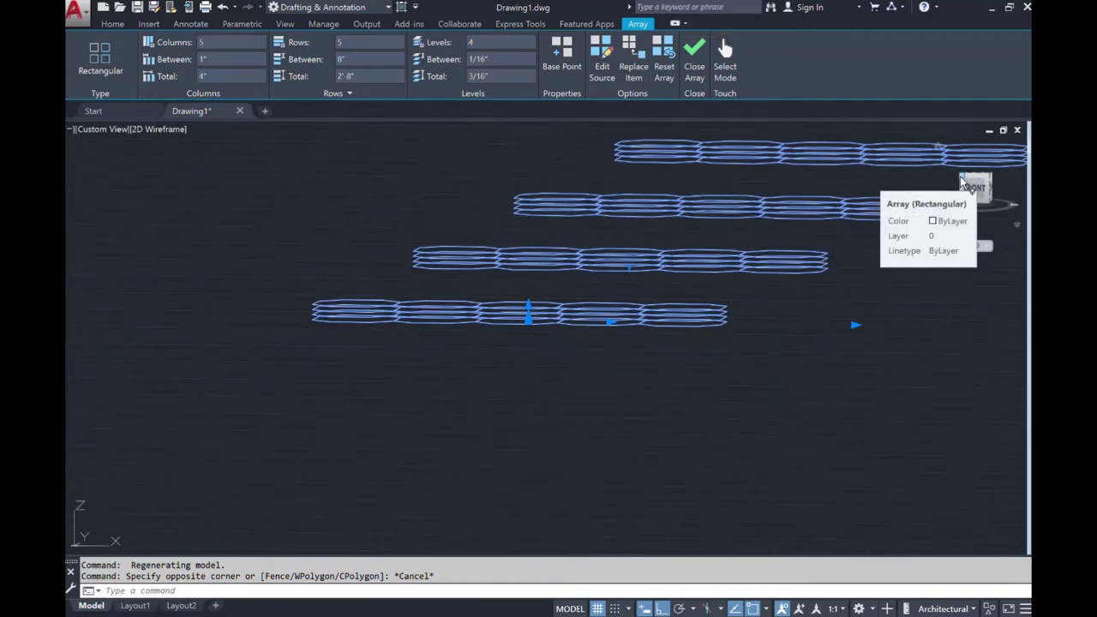
Return to the top view and set the array's row spacing to 1"
left_click(964, 182)
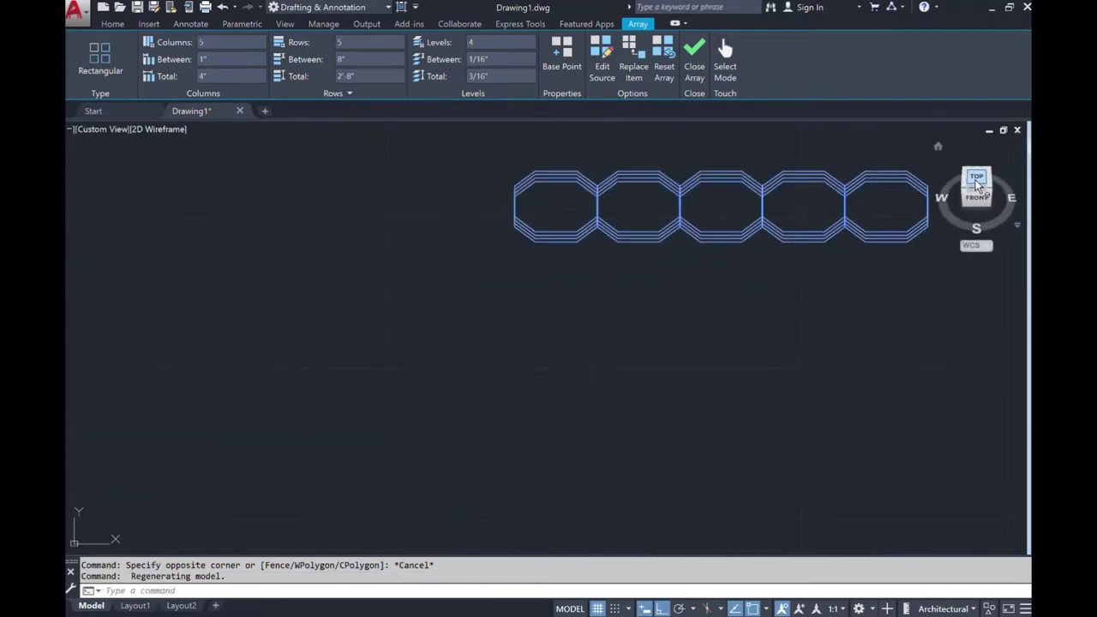
left_click(977, 180)
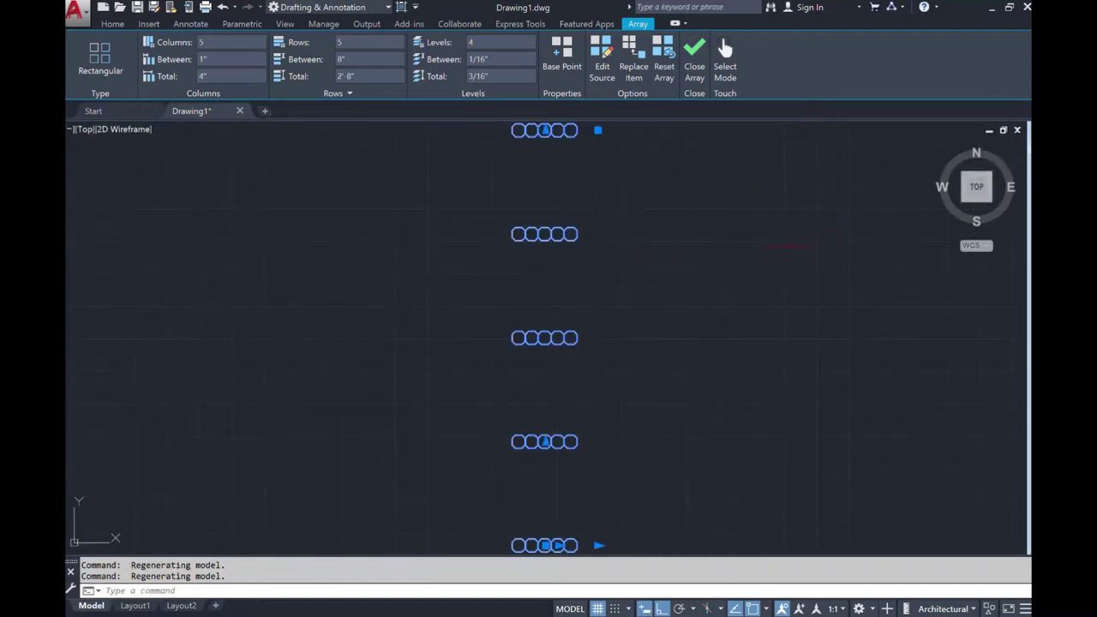
scroll(775, 257, "down", 2)
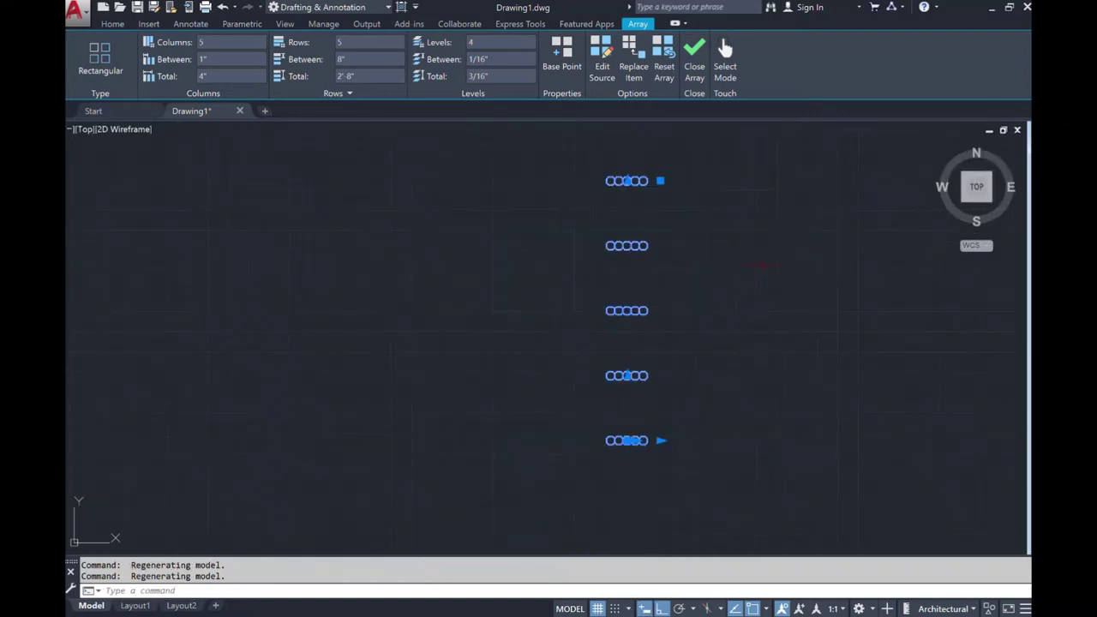
left_click(372, 61)
type("1")
key("Return")
scroll(633, 417, "up", 5)
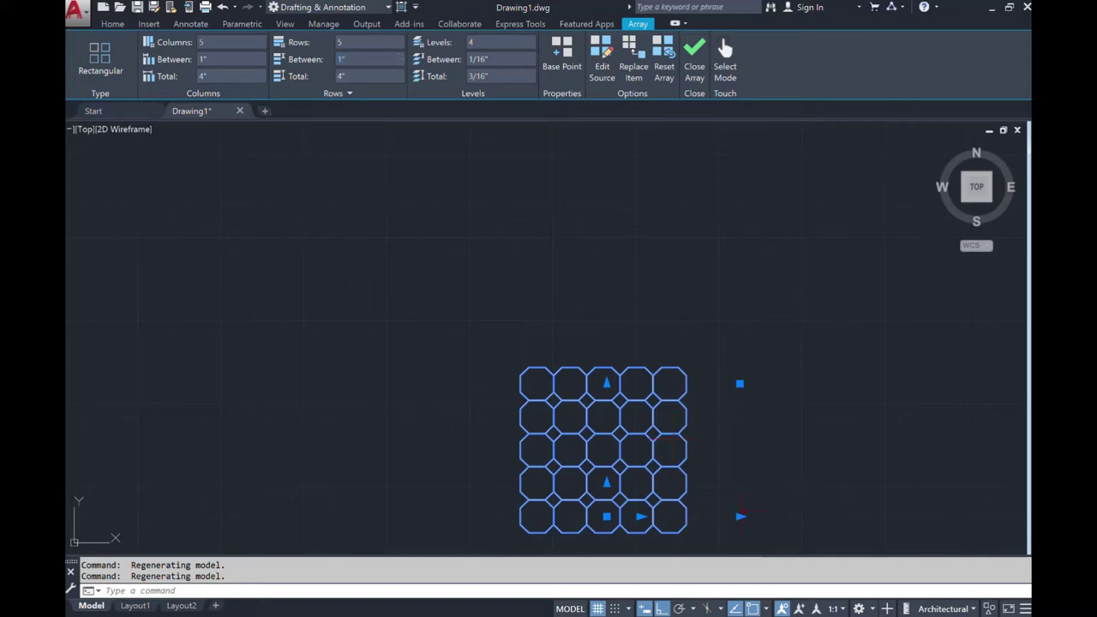
left_click(740, 516)
key("Escape")
Turn off Ortho mode and move the whole octagon array straight up by its base grip
scroll(741, 516, "up", 2)
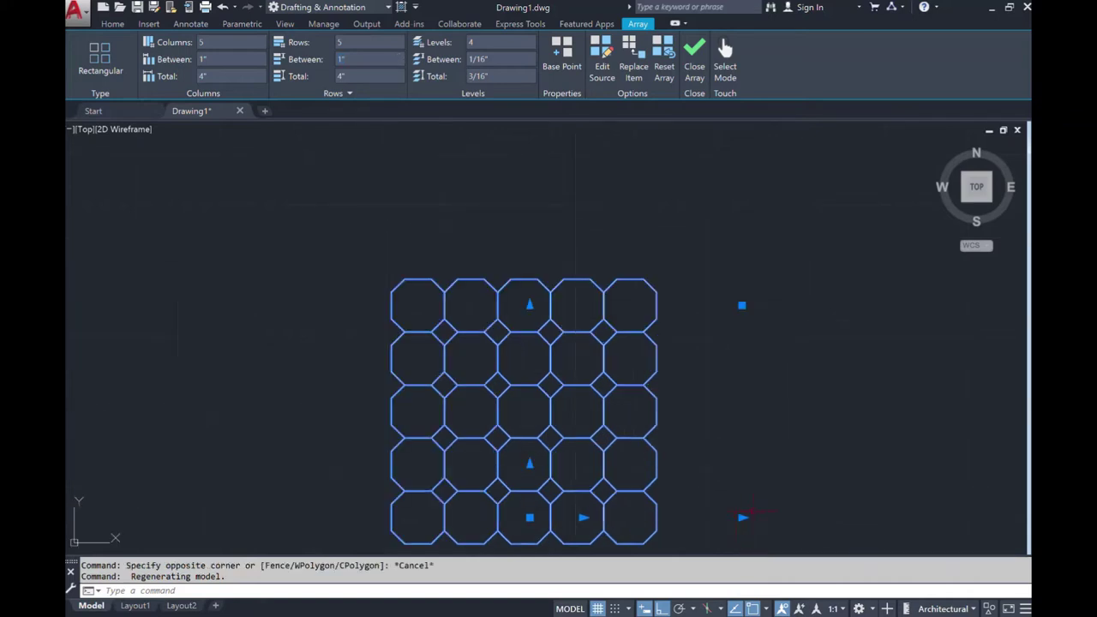
scroll(703, 490, "down", 2)
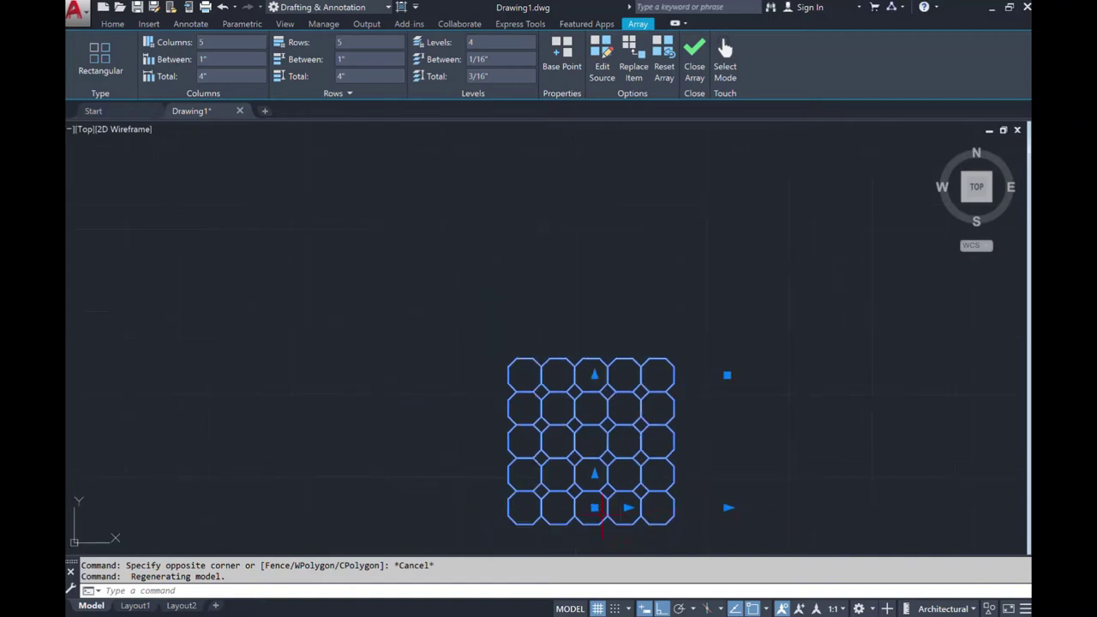
left_click(660, 608)
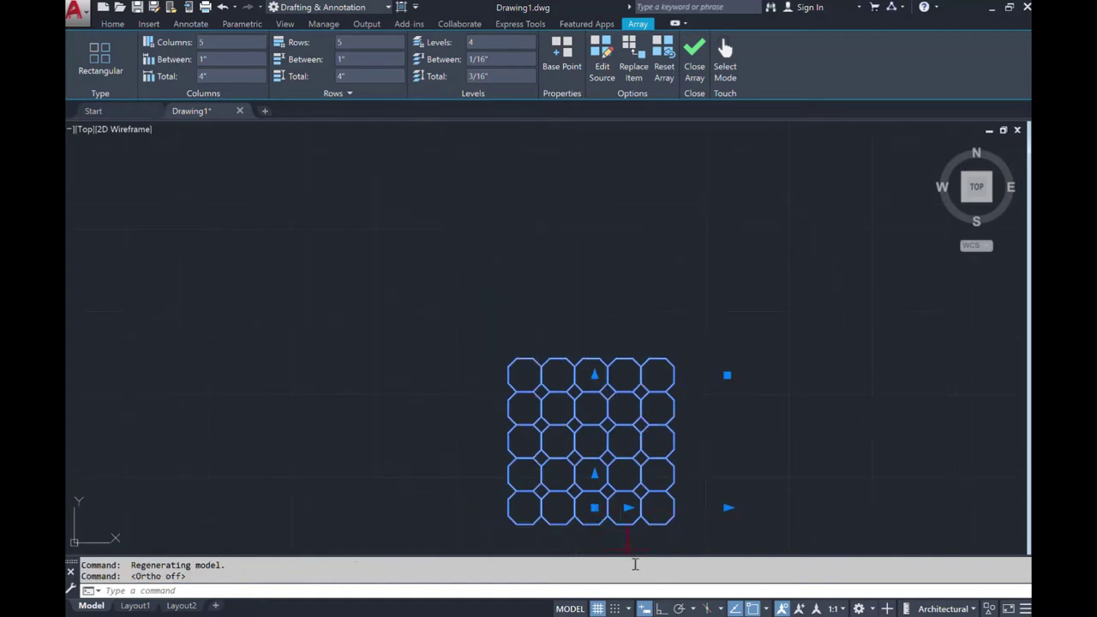
left_click(594, 507)
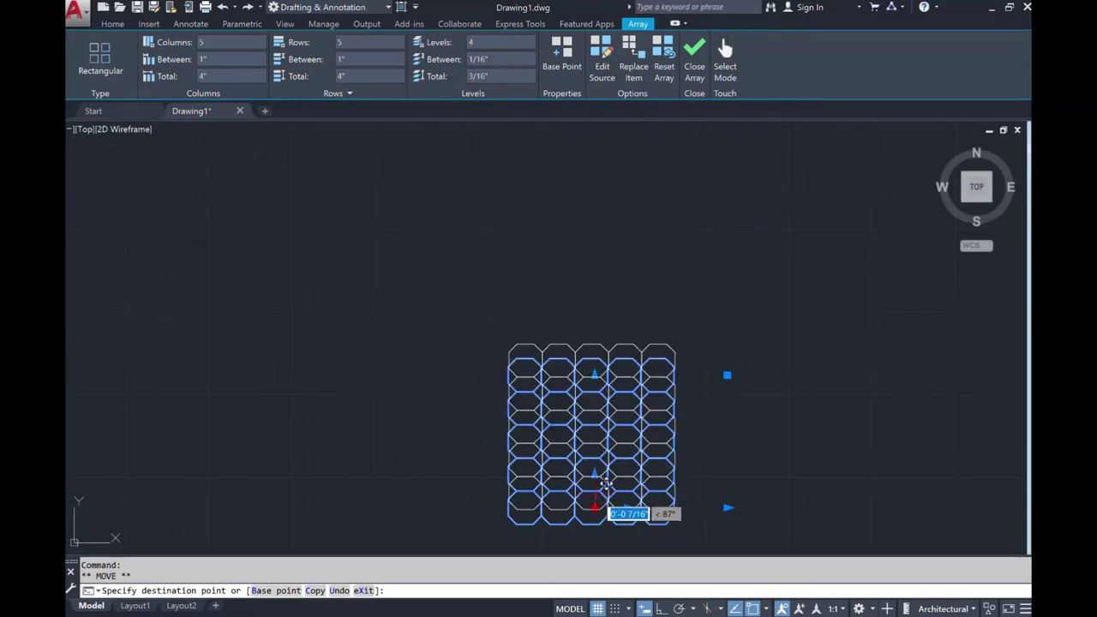
left_click(591, 321)
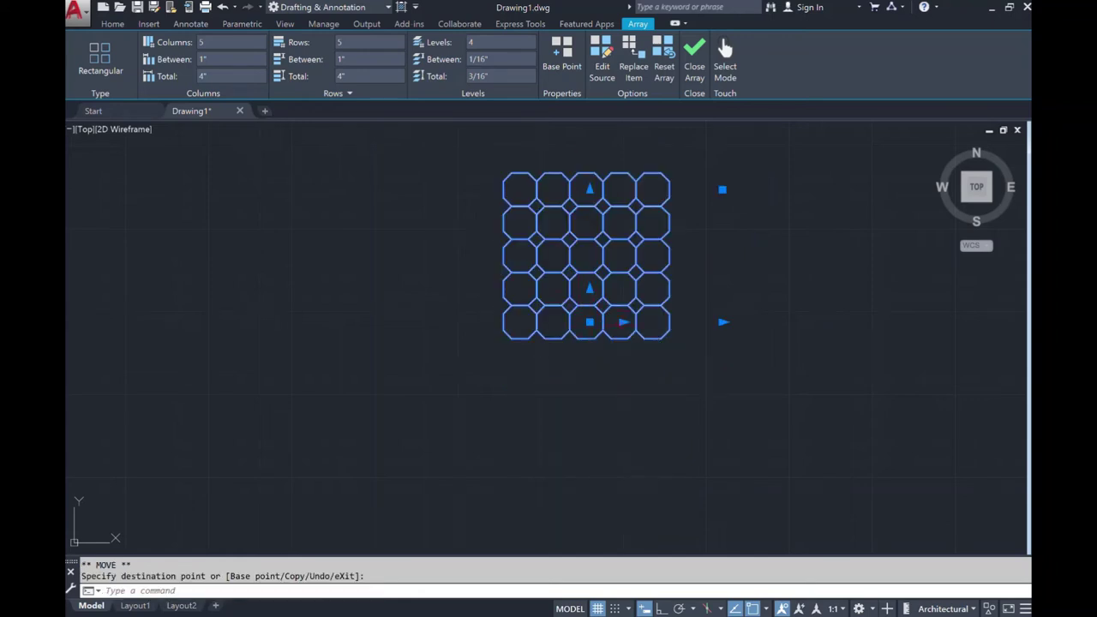
Stretch the array's column spacing to about 2 11/16" with its column spacing grip
left_click(623, 322)
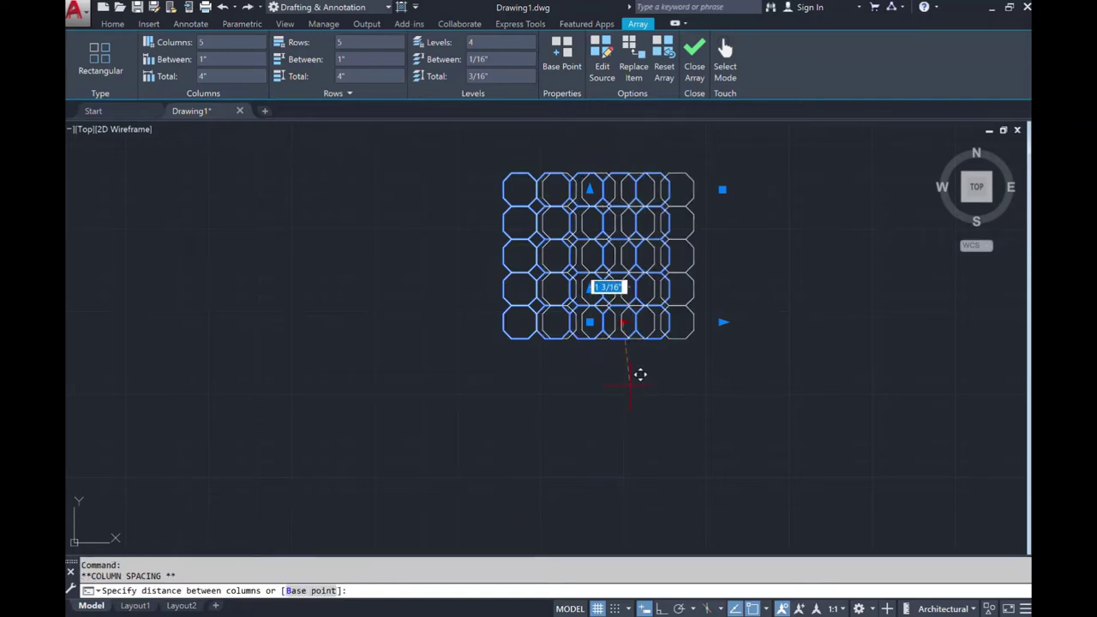
left_click(689, 356)
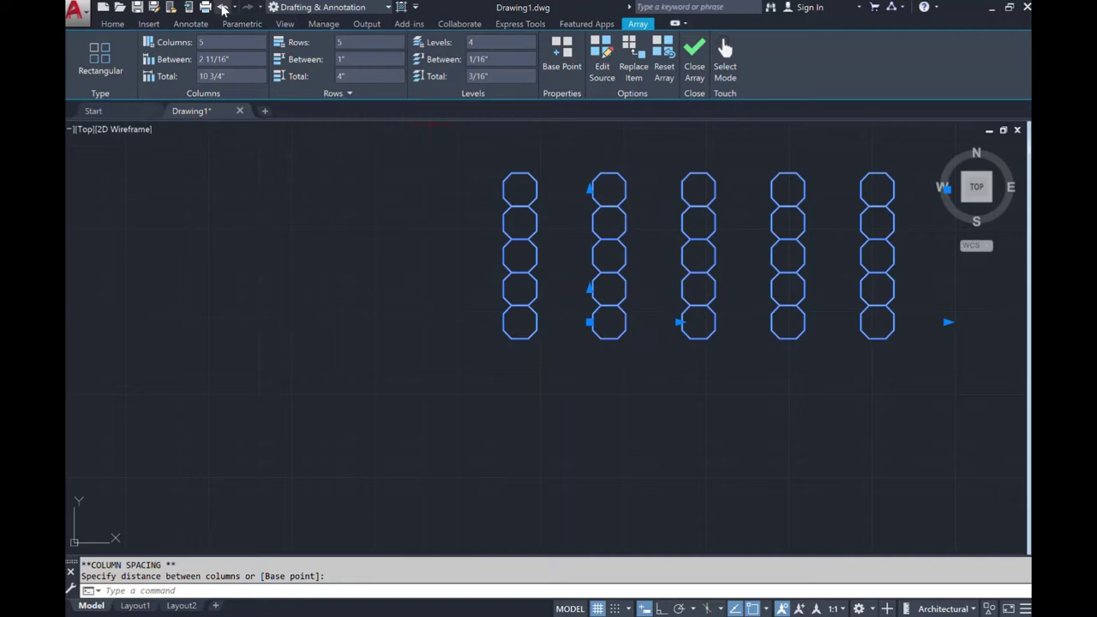
Undo the column spacing stretch and relocate the array's base point to the centre of the leftmost octagon in the middle row
left_click(222, 7)
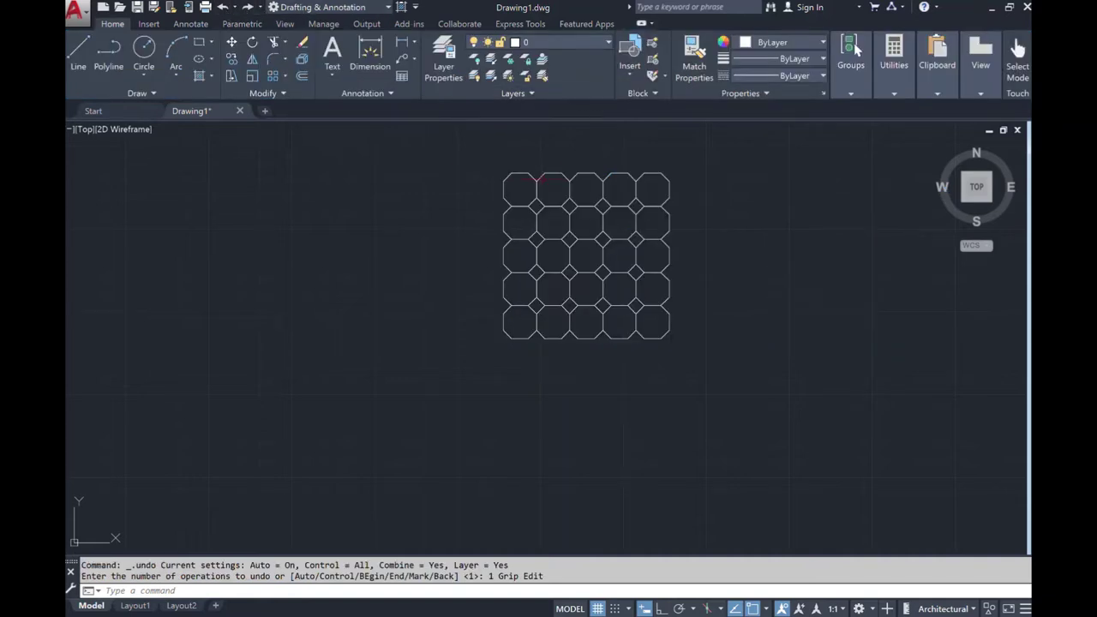
left_click(540, 178)
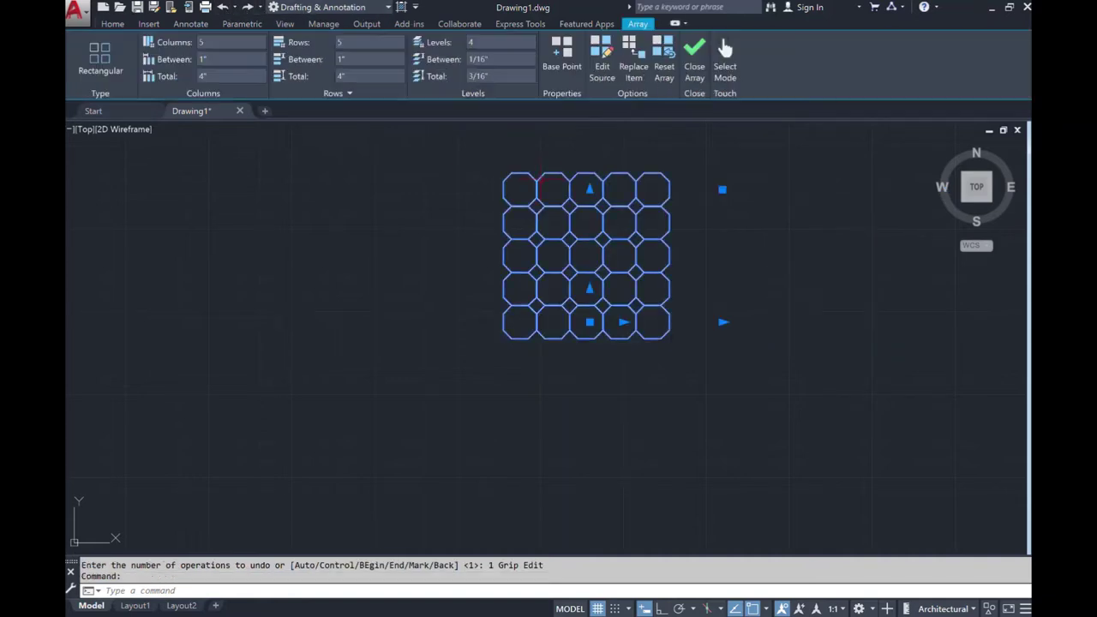
left_click(553, 80)
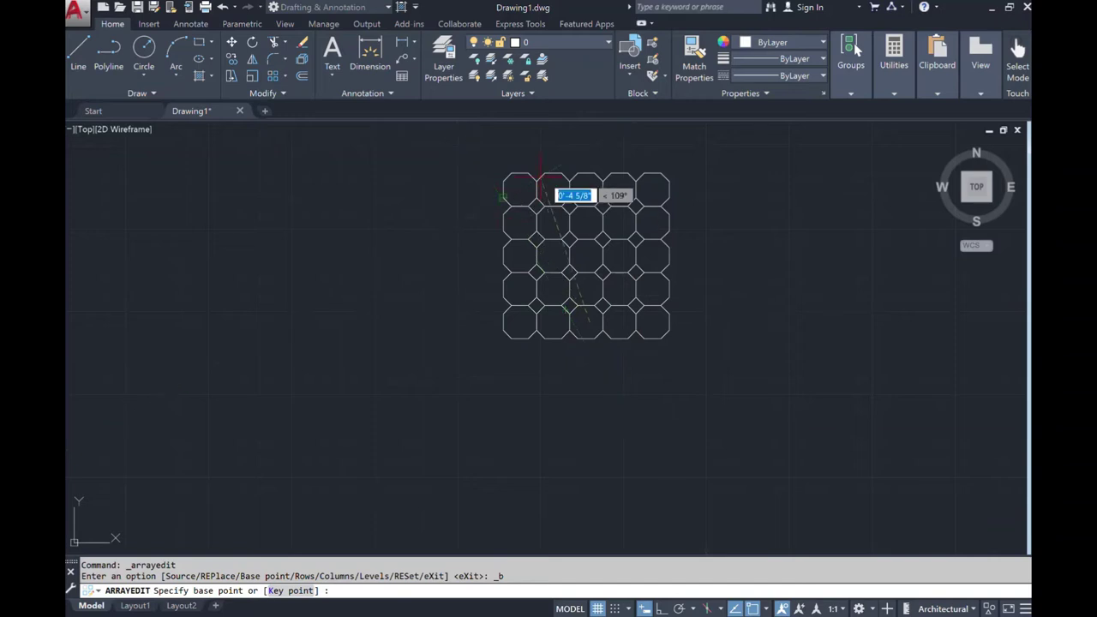
left_click(519, 256)
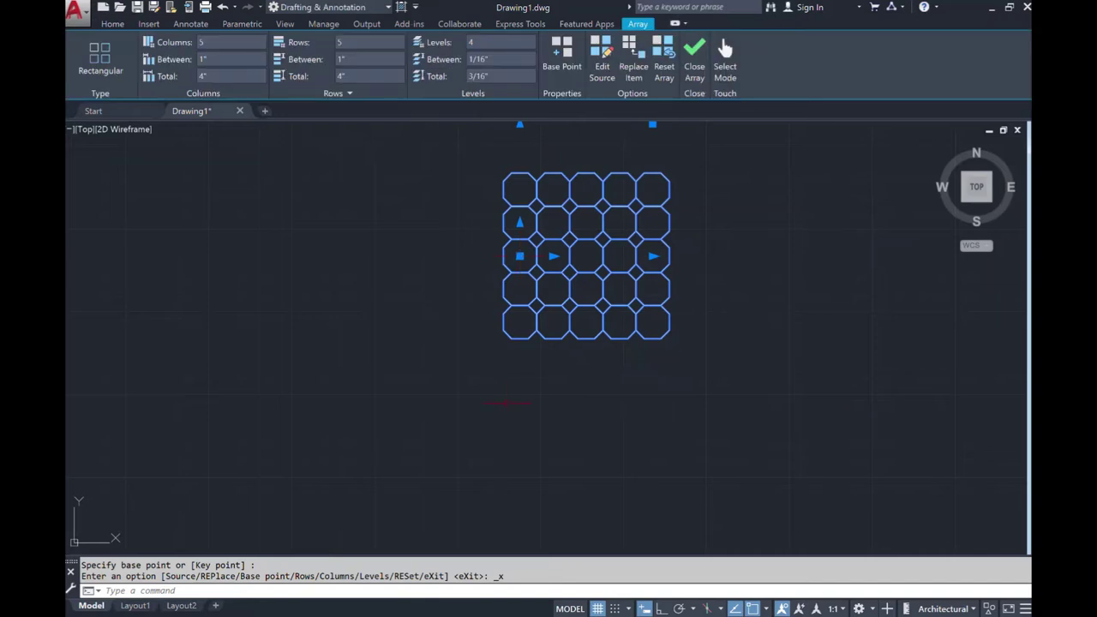
Turn on Ortho mode, move the array about 5 9/16" straight left by its base grip, and finish editing the array
left_click(520, 257)
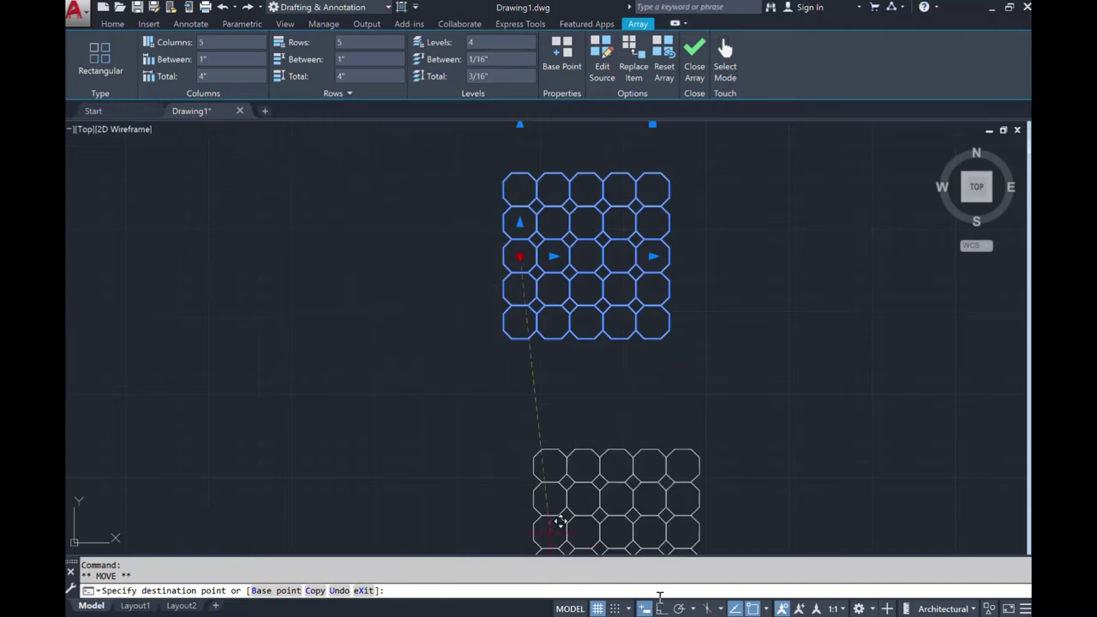
key("F8")
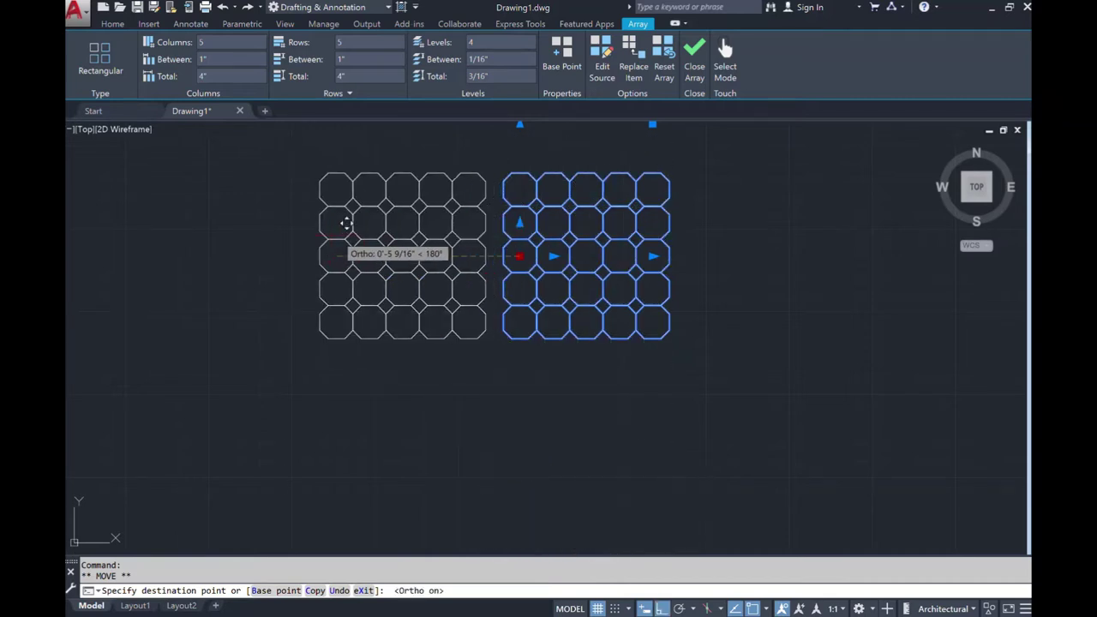
left_click(346, 224)
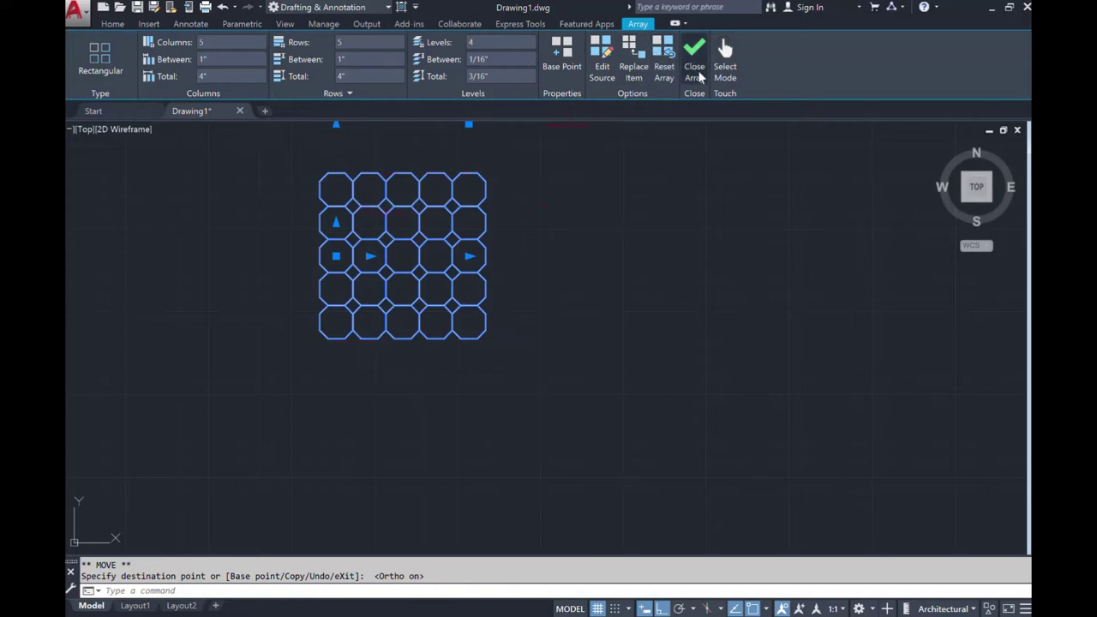
left_click(699, 71)
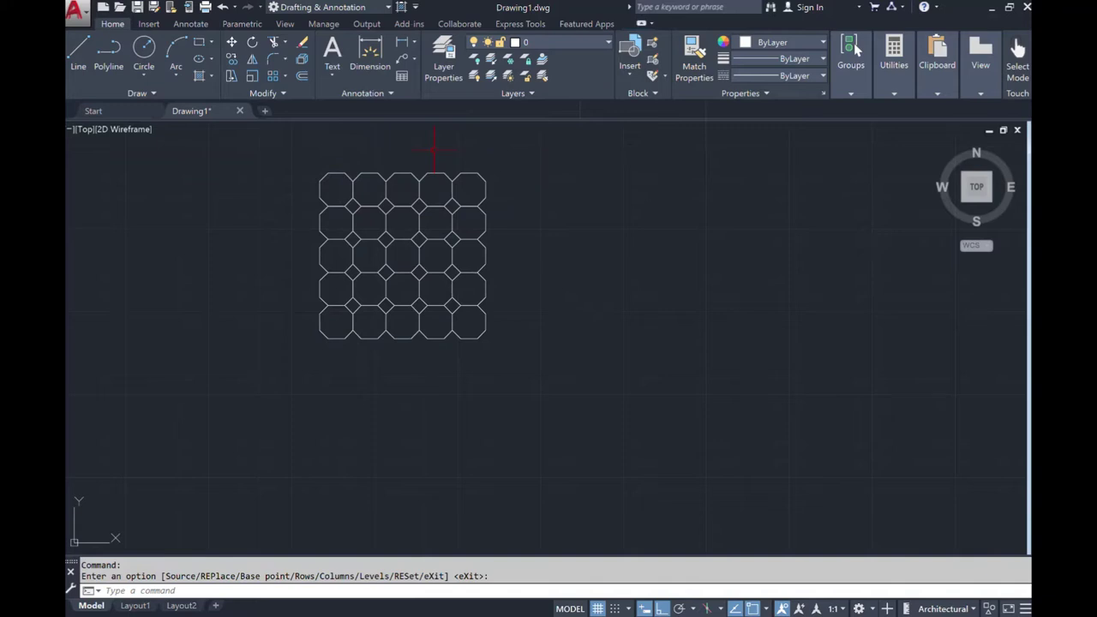
Move the whole octagon array farther straight left with the Move command to clear the work area
scroll(434, 151, "up", 2)
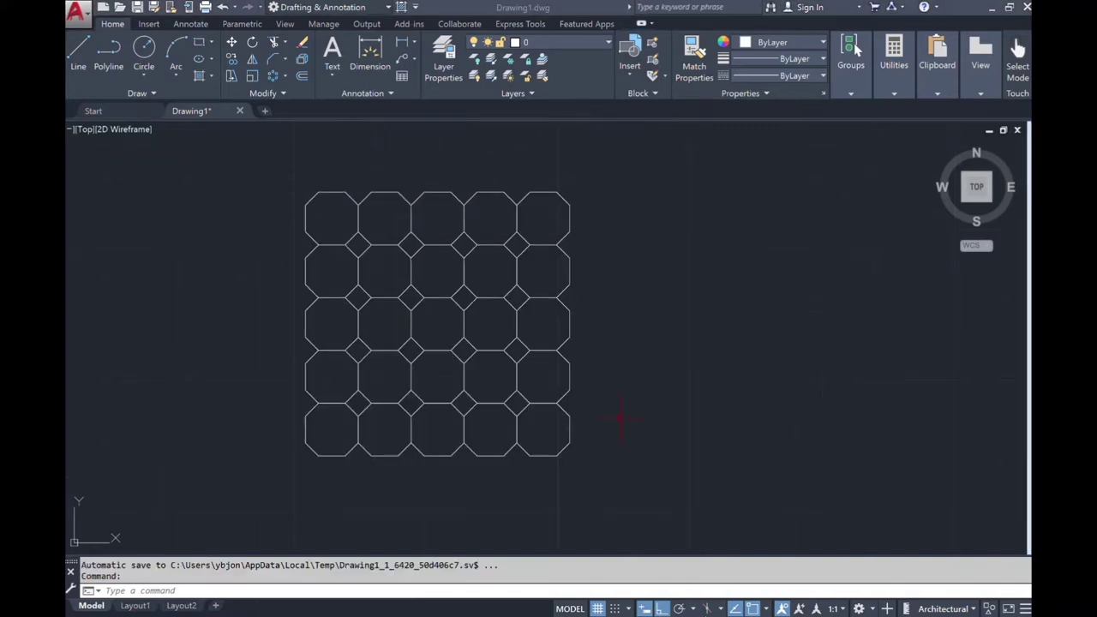
left_click(283, 77)
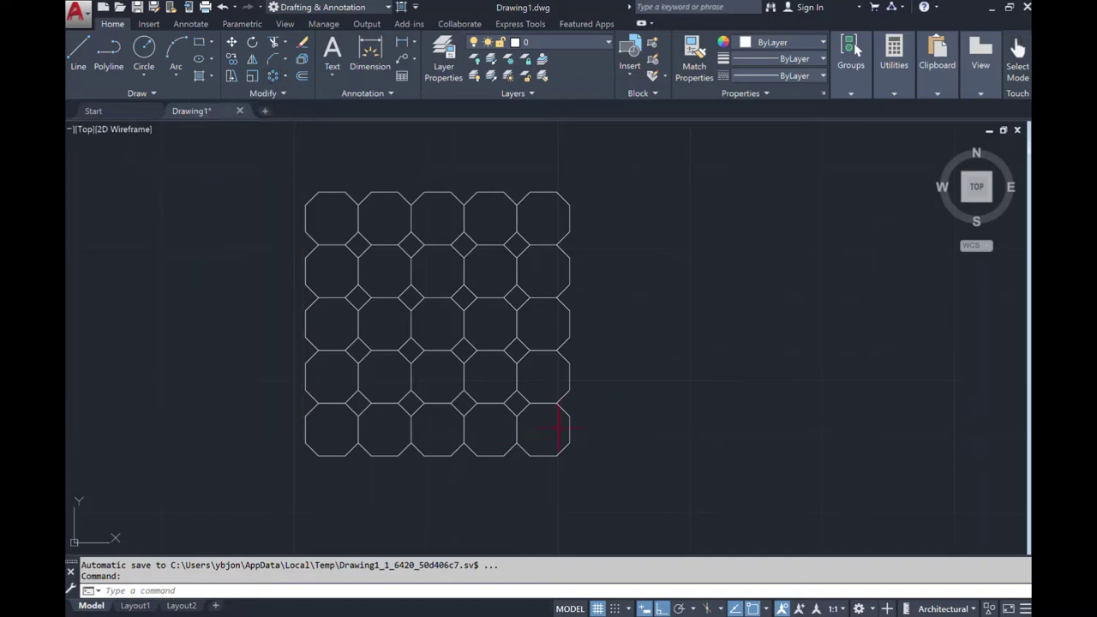
left_click(564, 397)
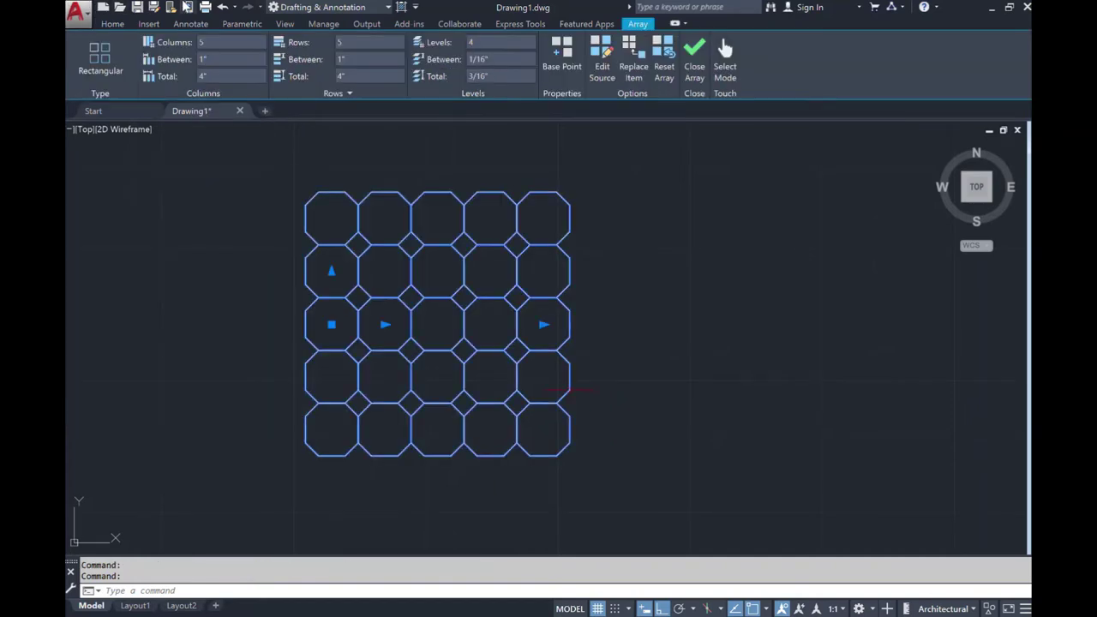
left_click(115, 24)
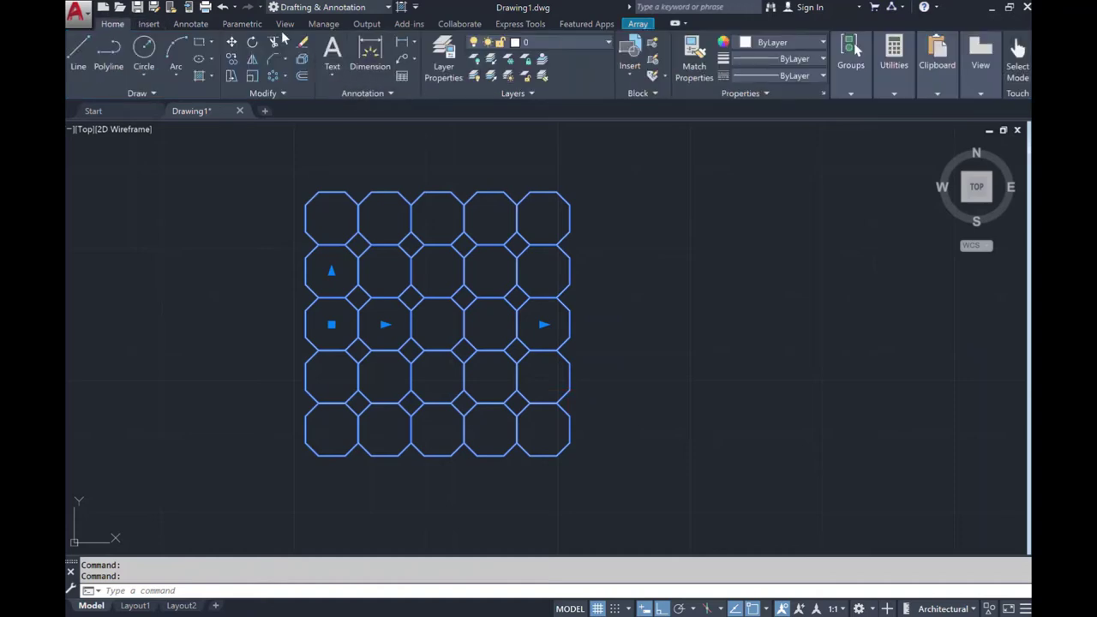
left_click(231, 43)
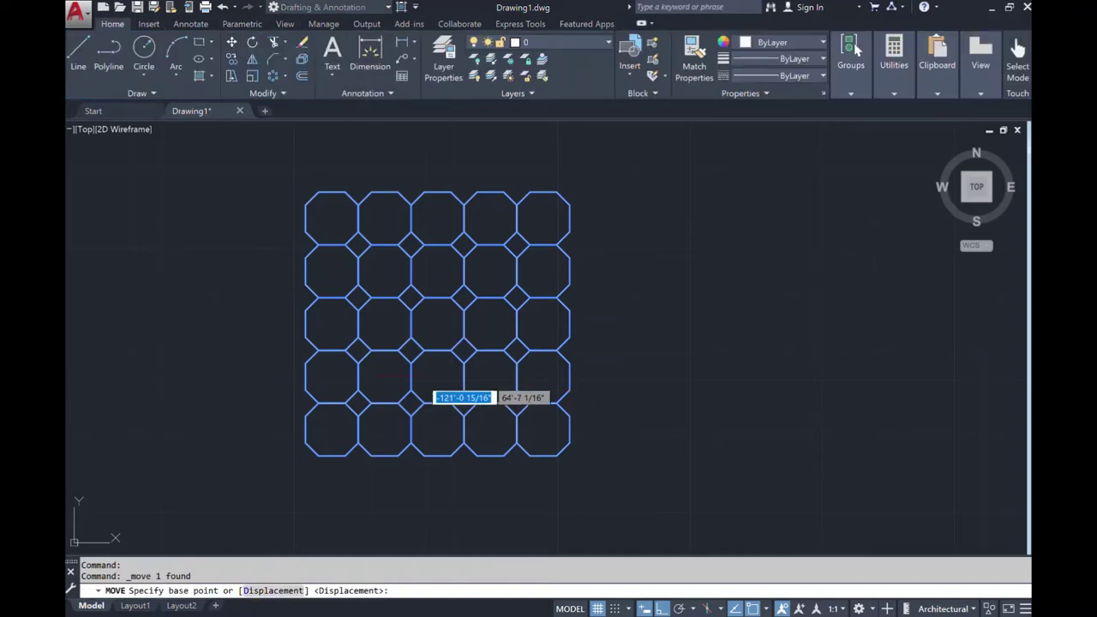
left_click(434, 317)
left_click(154, 357)
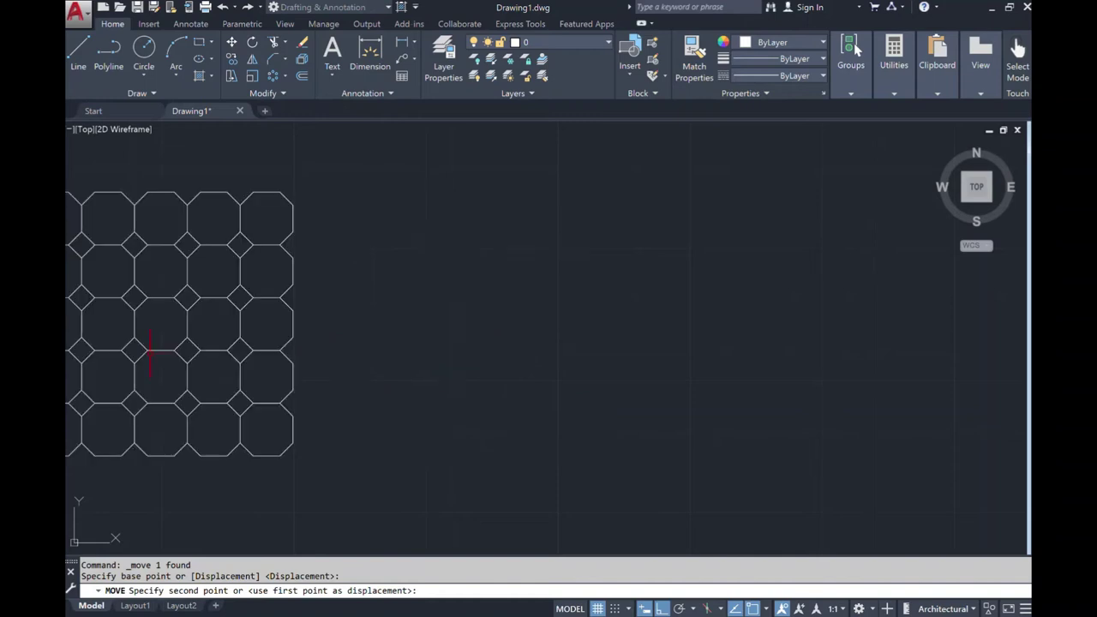
Move the single octagon below the array about 3 1/8" straight up
scroll(643, 342, "down", 3)
scroll(685, 467, "up", 4)
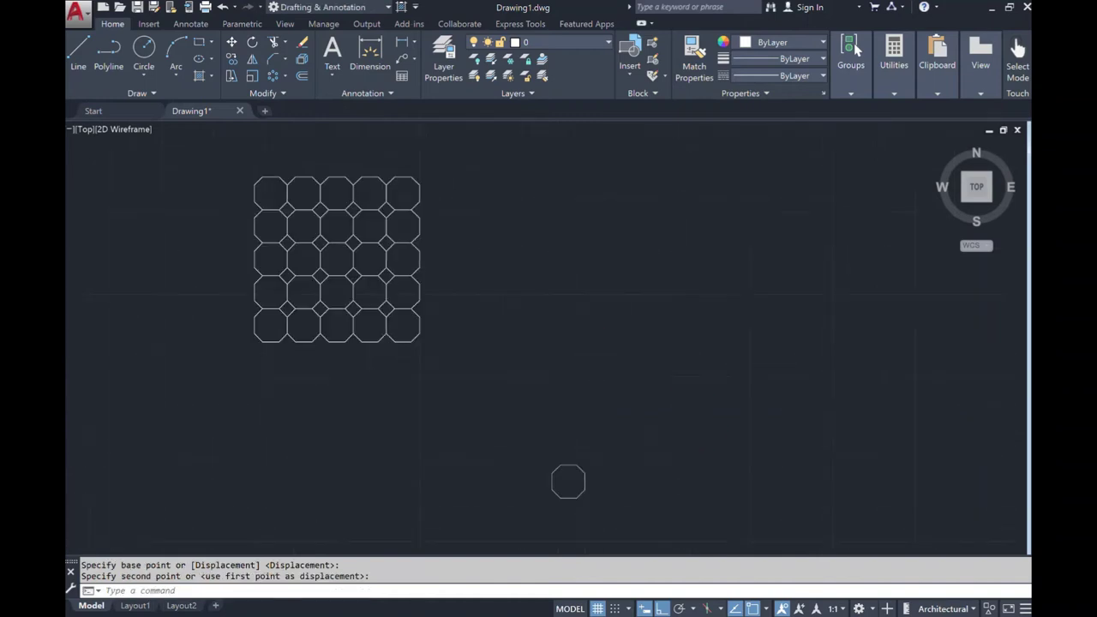
left_click(553, 524)
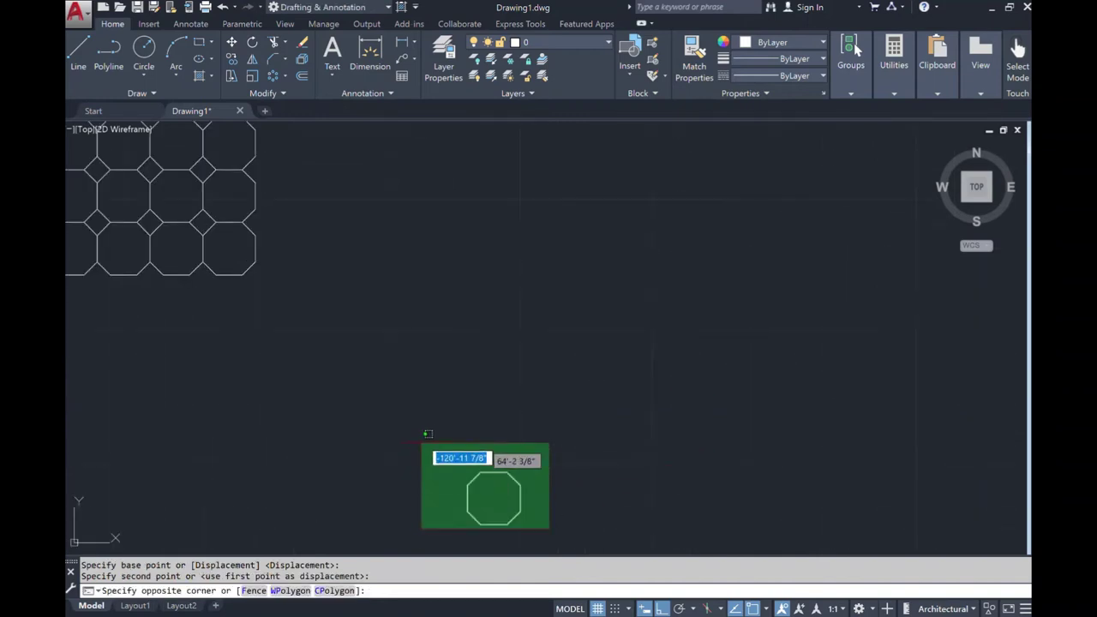
left_click(421, 443)
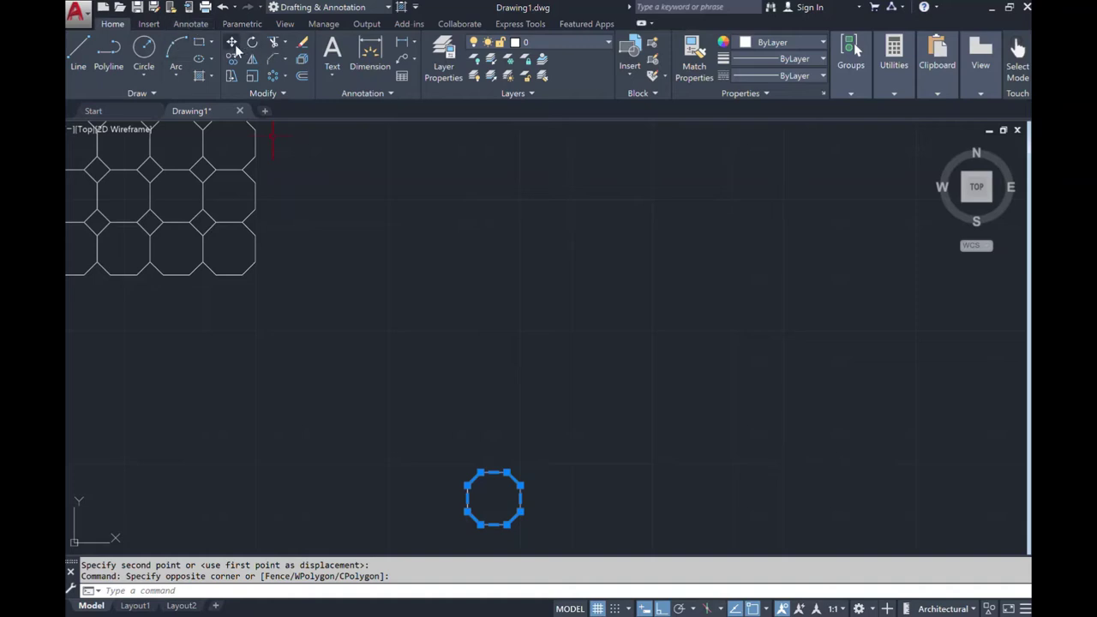
left_click(231, 42)
left_click(502, 489)
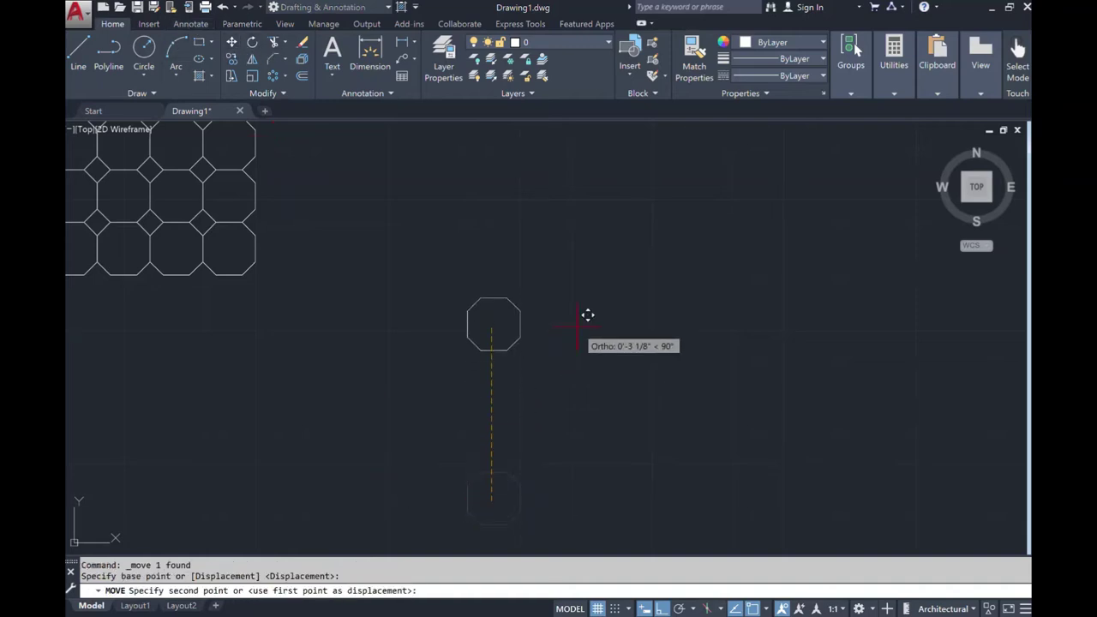
left_click(586, 319)
Draw a circle several times larger than the single octagon in the empty space to its right
scroll(600, 282, "down", 4)
scroll(712, 268, "up", 3)
scroll(712, 269, "up", 2)
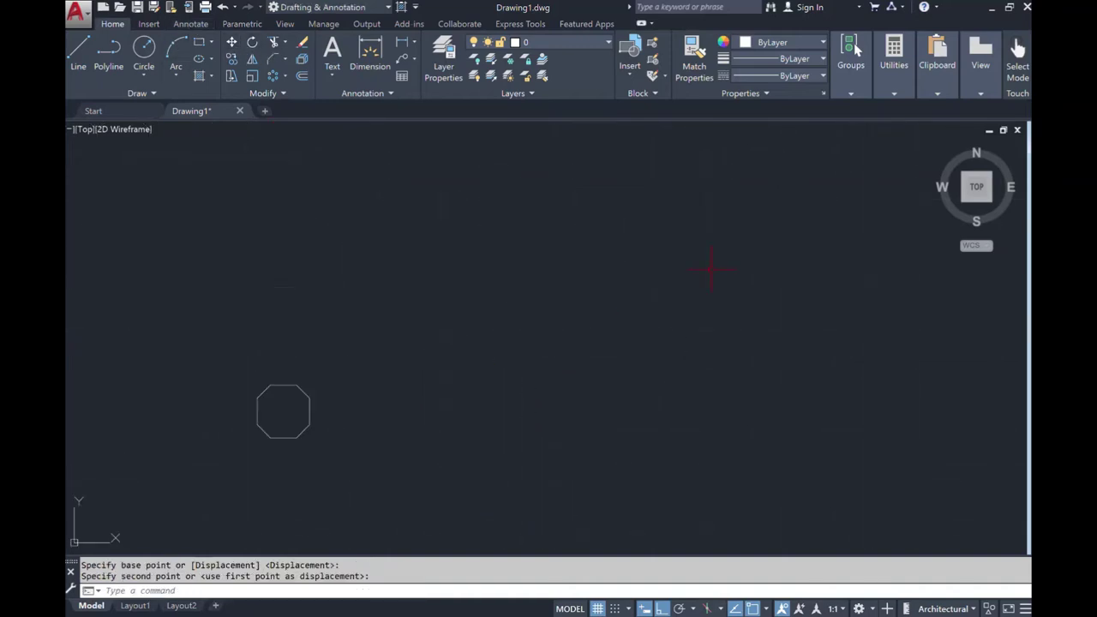
left_click(143, 48)
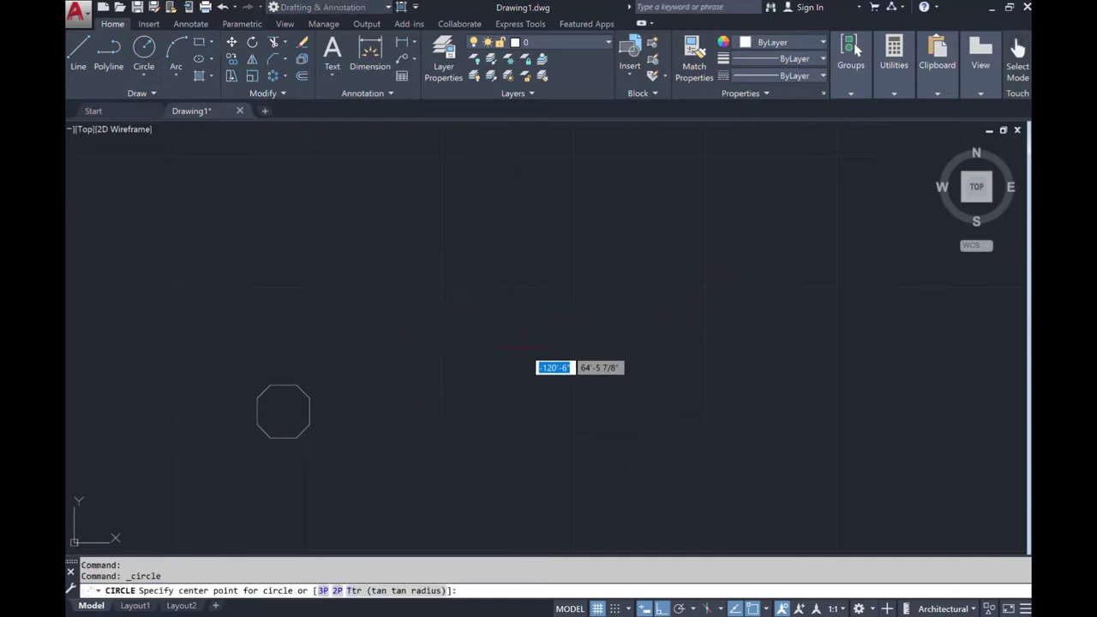
left_click(526, 349)
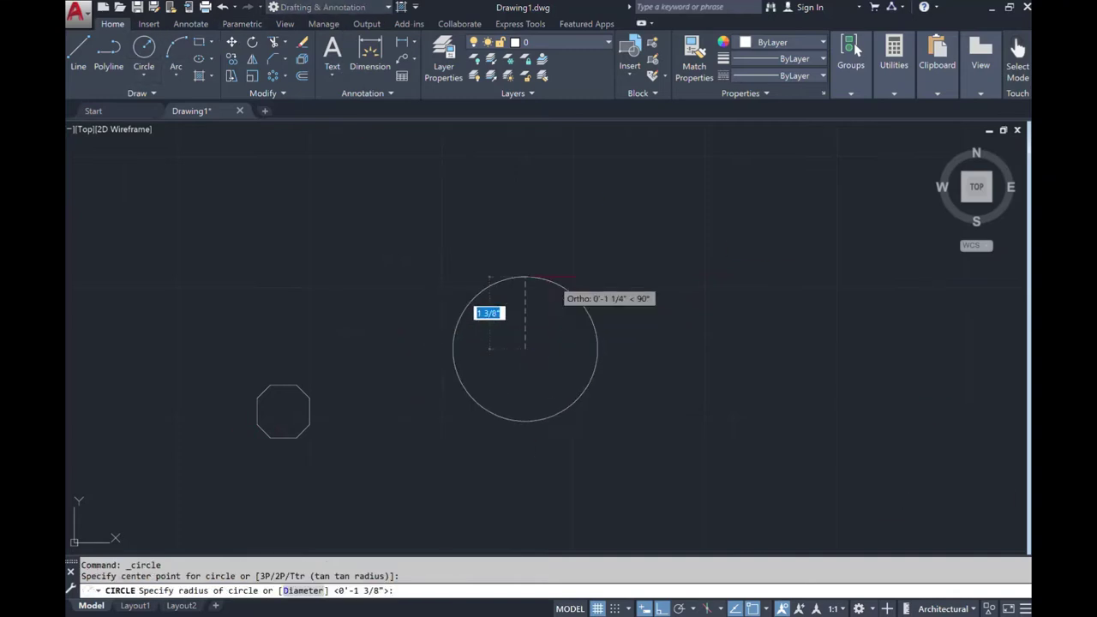
left_click(570, 233)
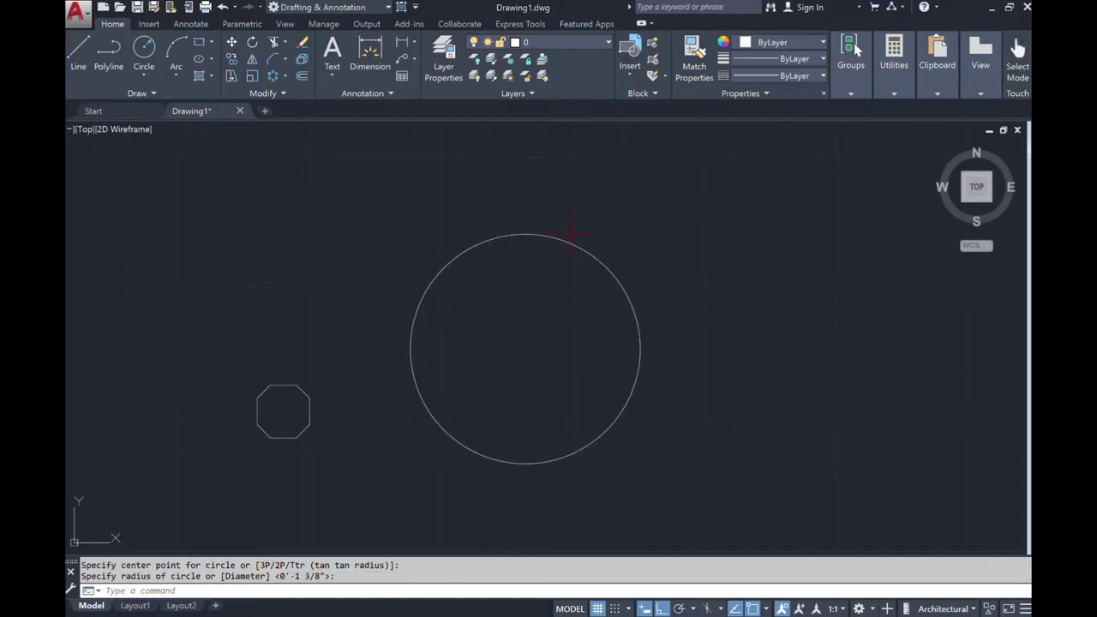
Move the single octagon so the midpoint of its right side touches the circle's left quadrant
left_click(309, 426)
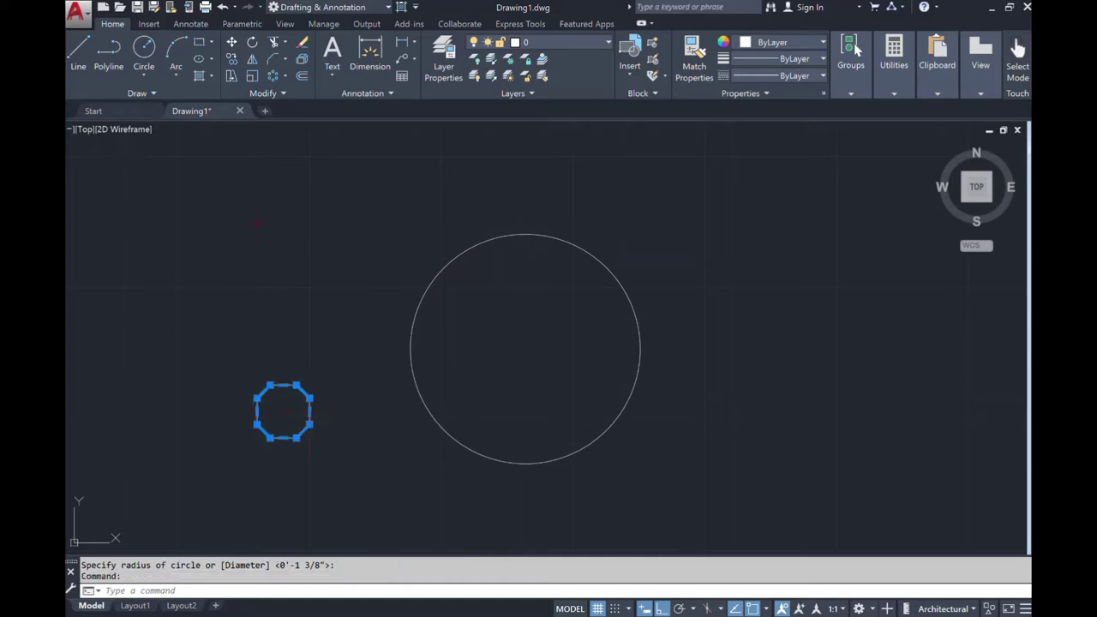
left_click(232, 46)
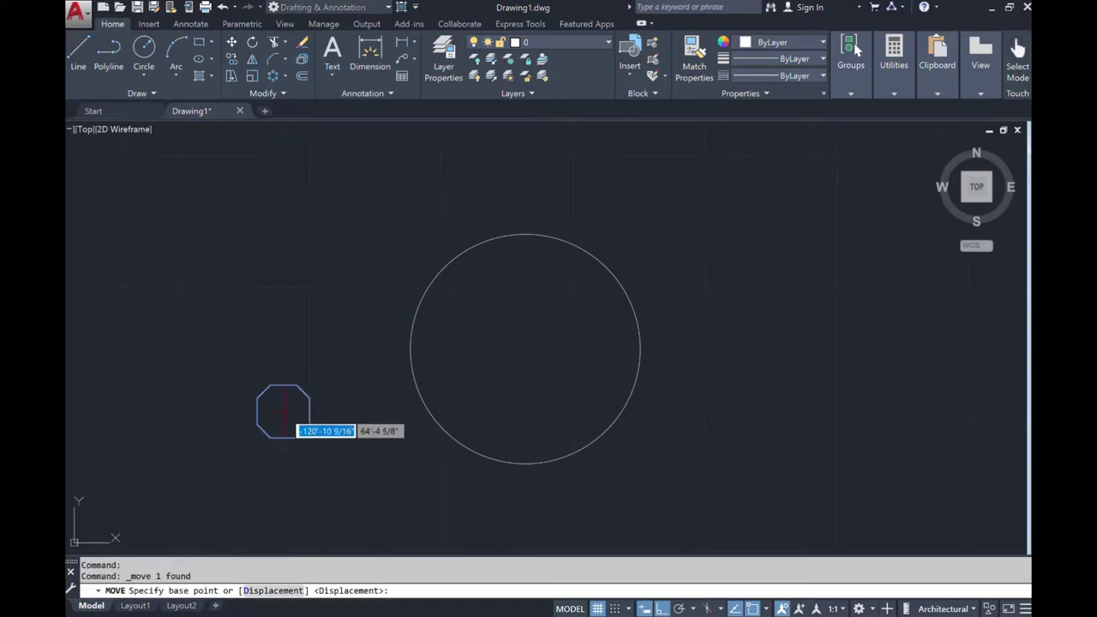
left_click(321, 403)
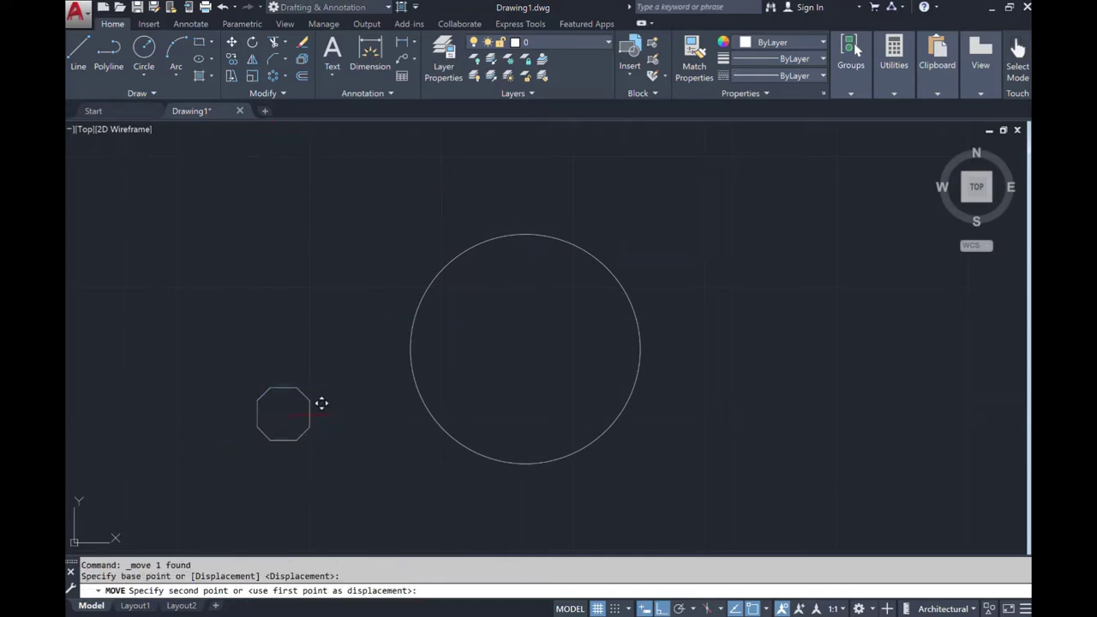
left_click(420, 338)
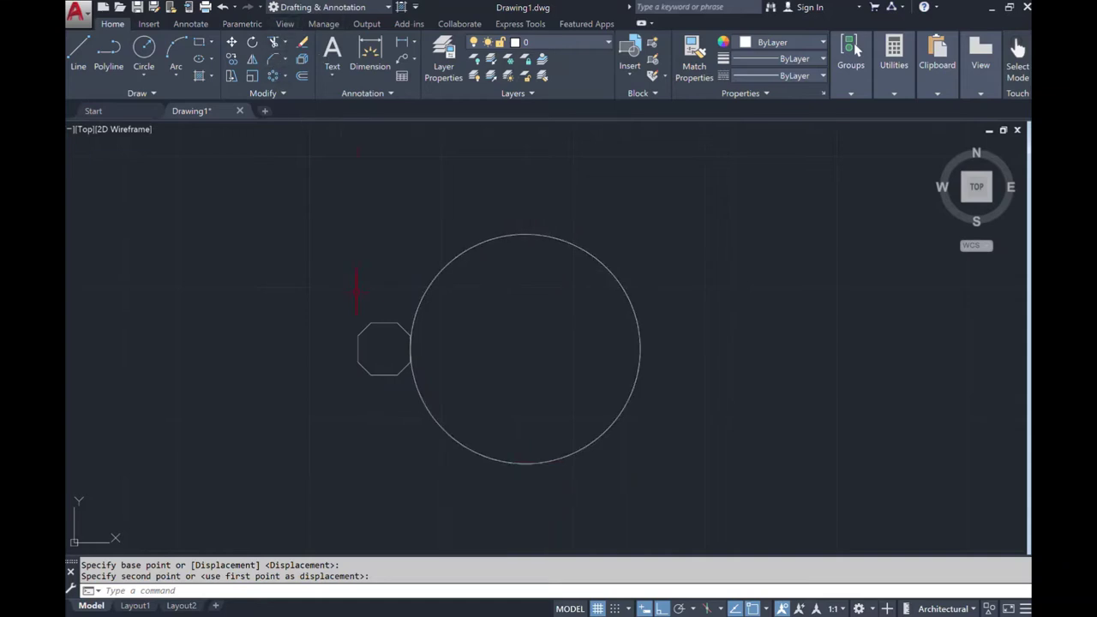
Try a polar array of both the octagon and the circle around the circle's centre
left_click(283, 74)
left_click(272, 104)
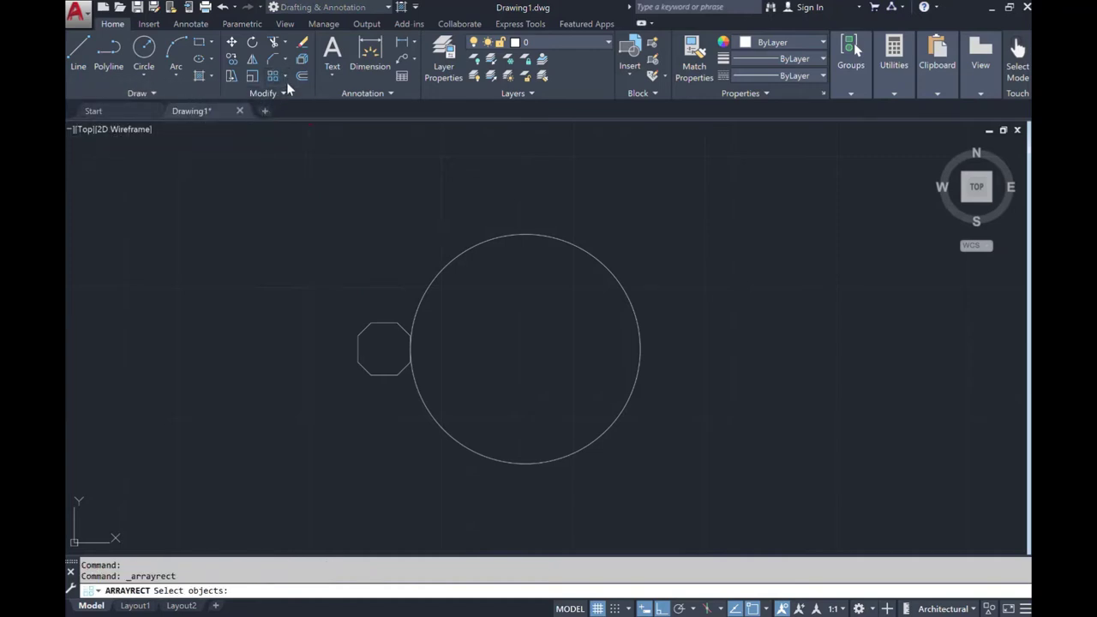
left_click(286, 78)
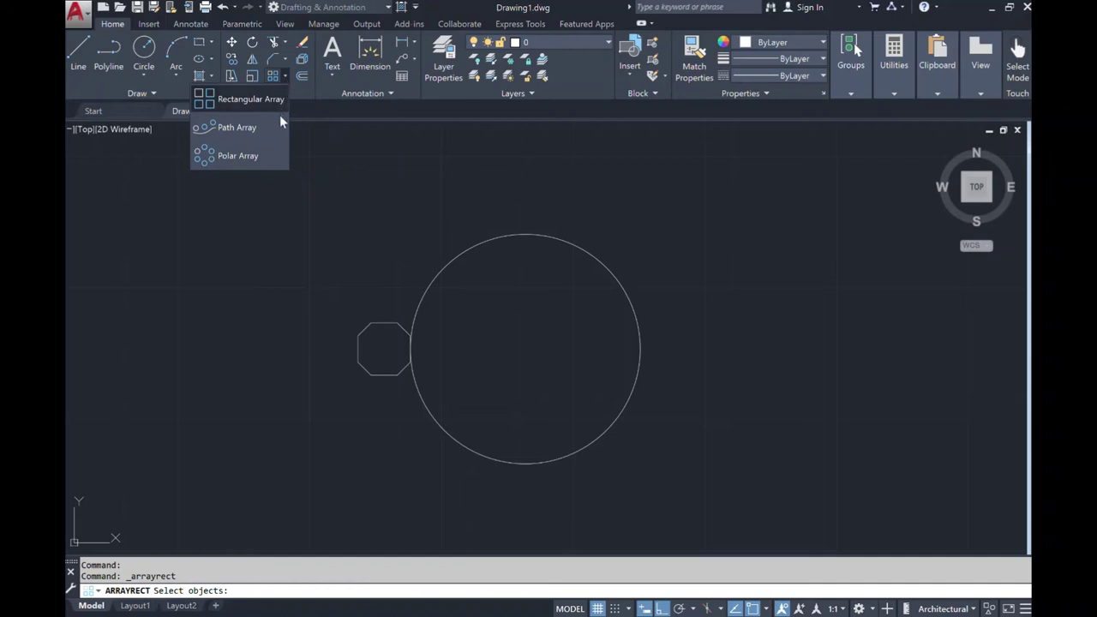
left_click(262, 155)
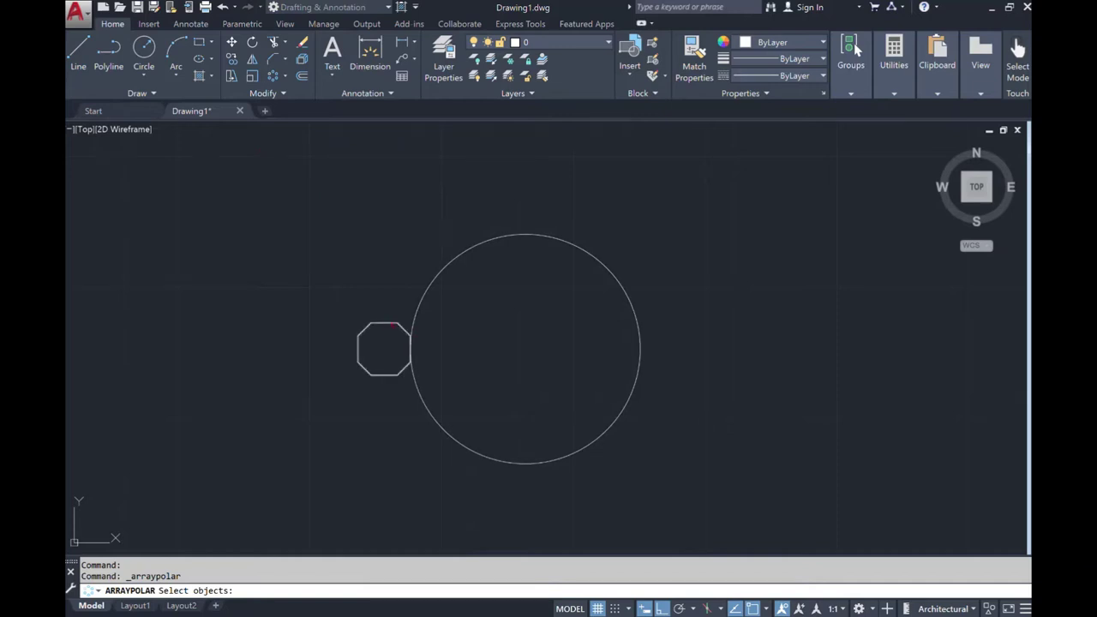
left_click(393, 325)
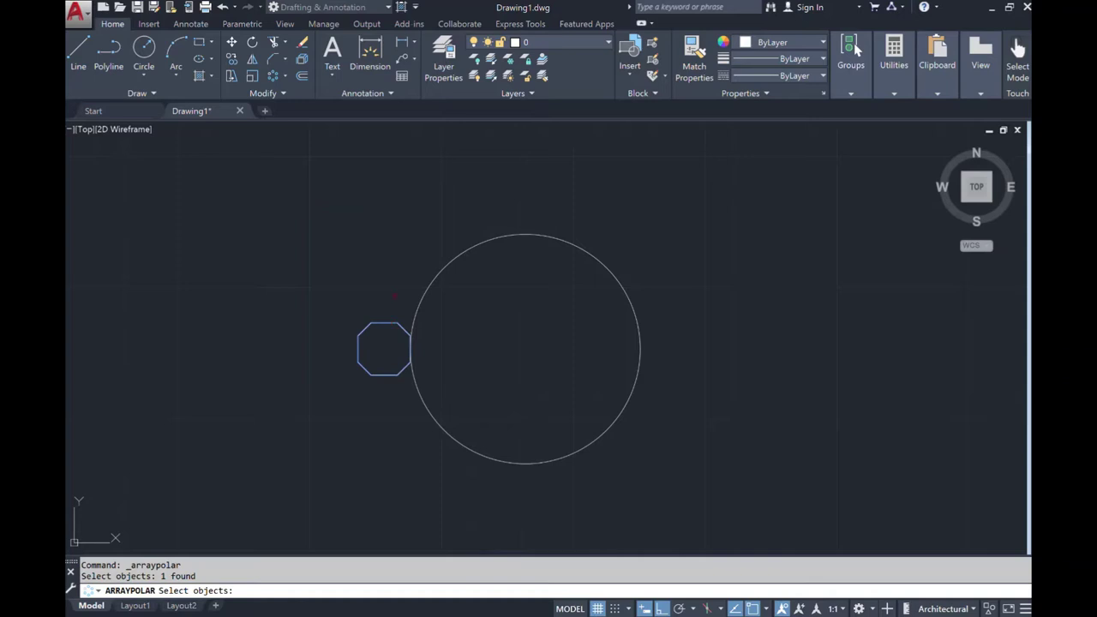
left_click(421, 294)
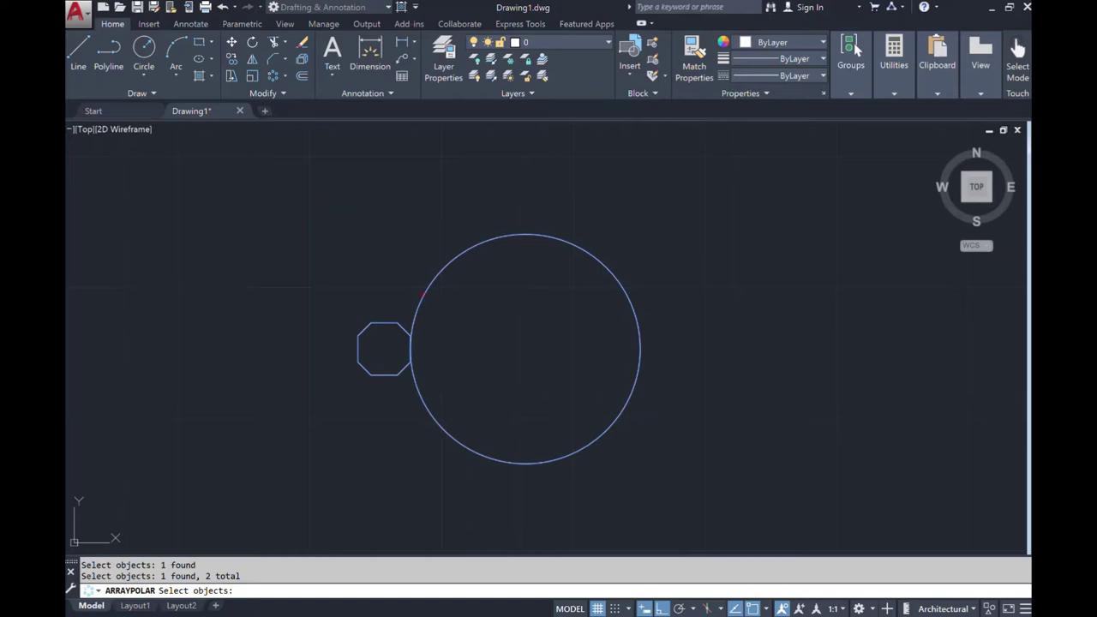
key("Return")
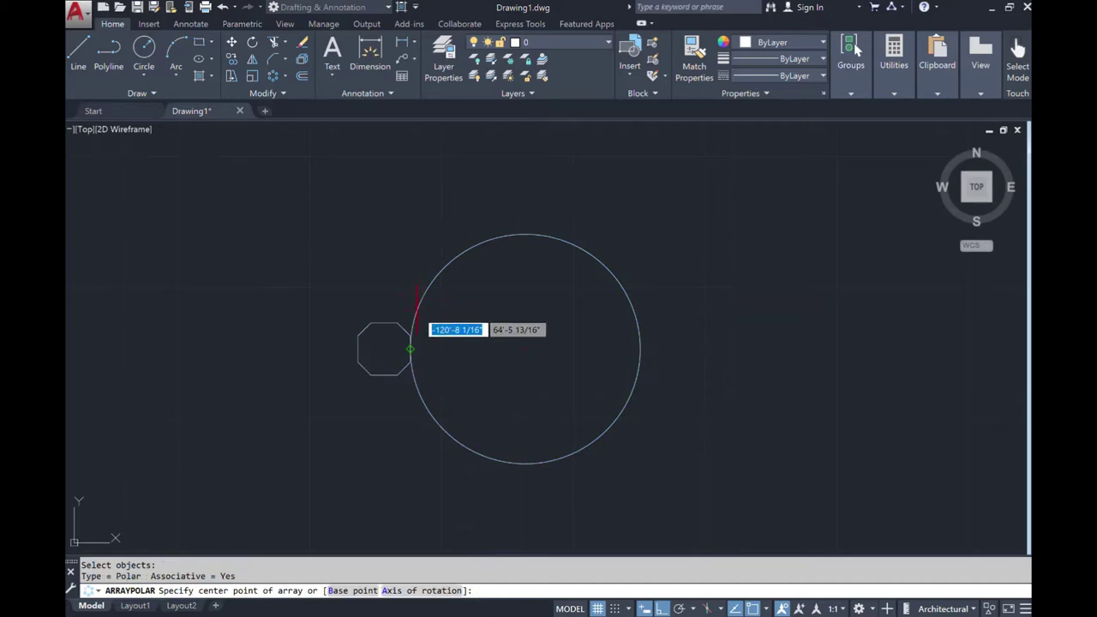
left_click(525, 348)
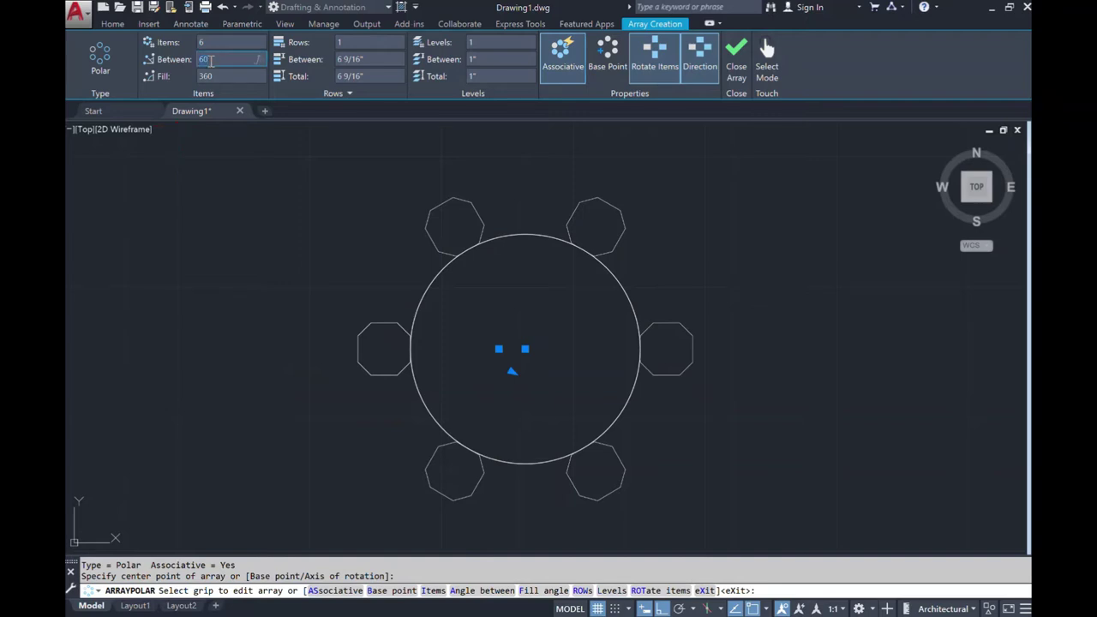
Try a 45° angle between the polar array's items, and undo the whole polar array
type("45")
key("Return")
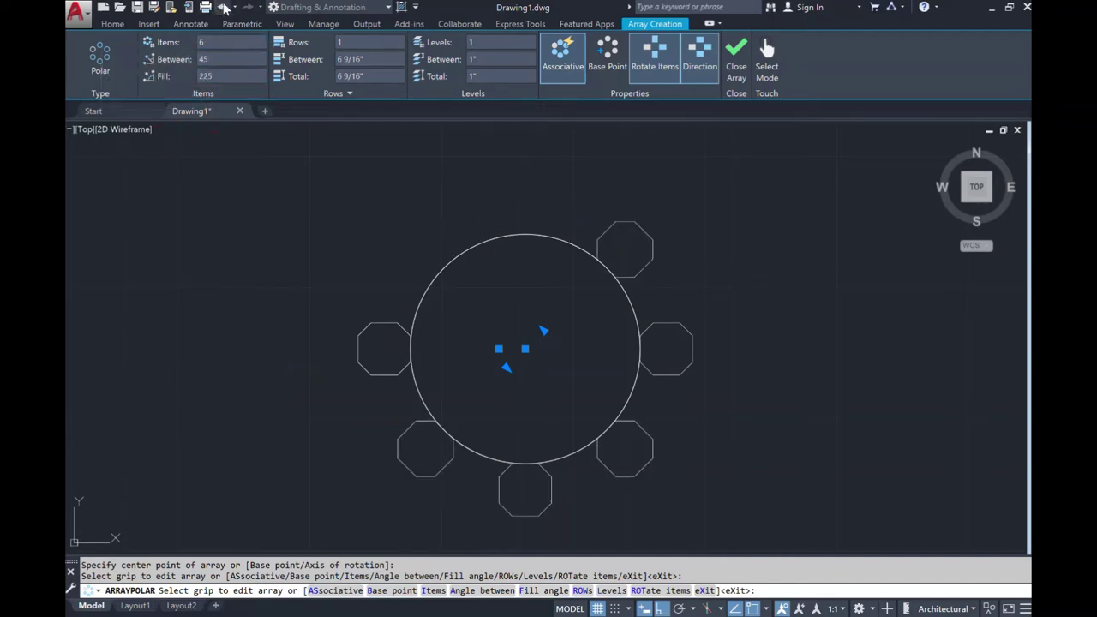
left_click(223, 8)
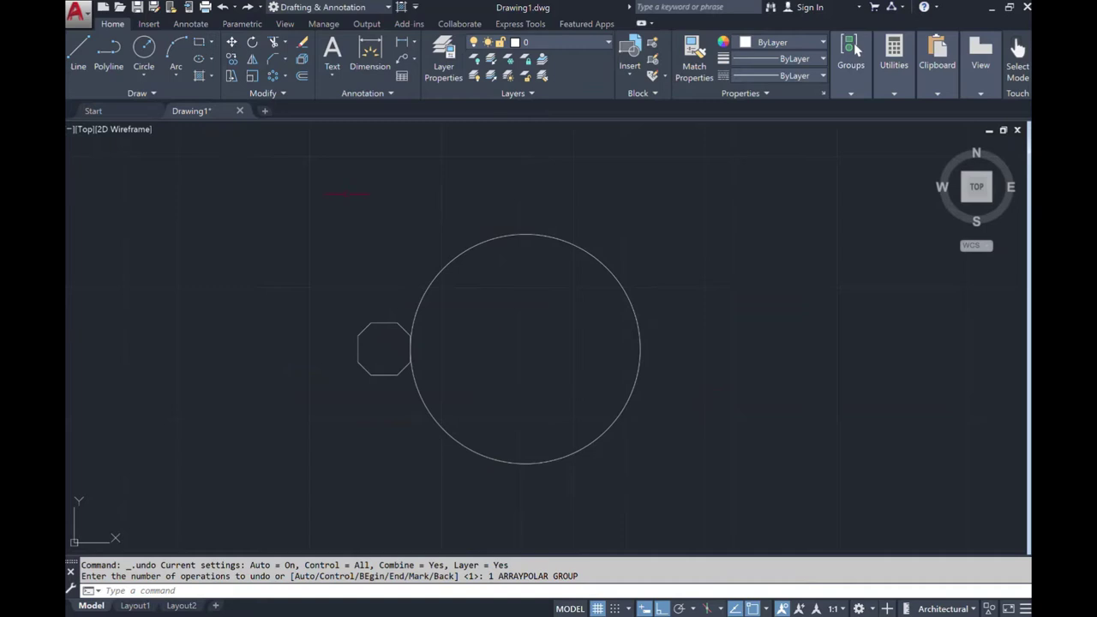
Try a polar array of the octagon and circle about the midpoint of the octagon's top side, and undo it
left_click(455, 343)
left_click(404, 328)
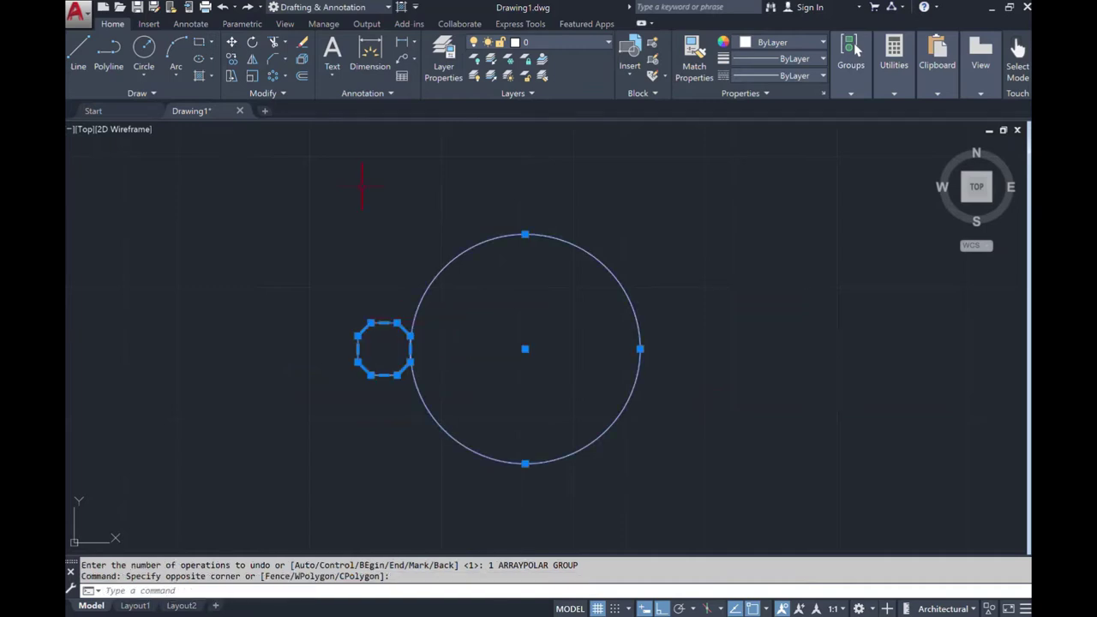
left_click(276, 77)
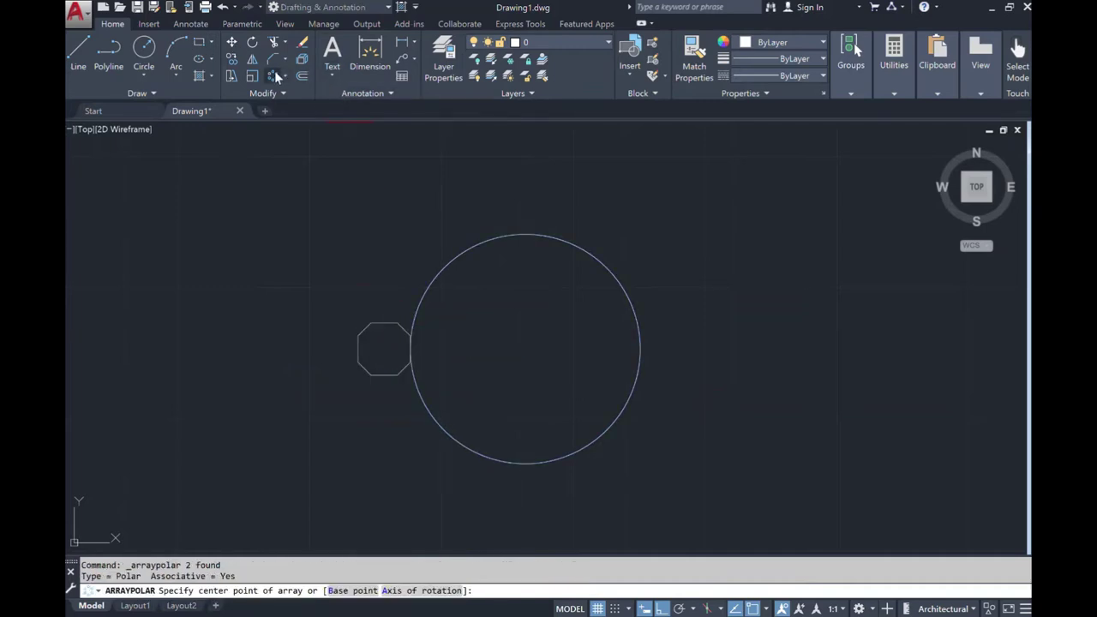
left_click(384, 324)
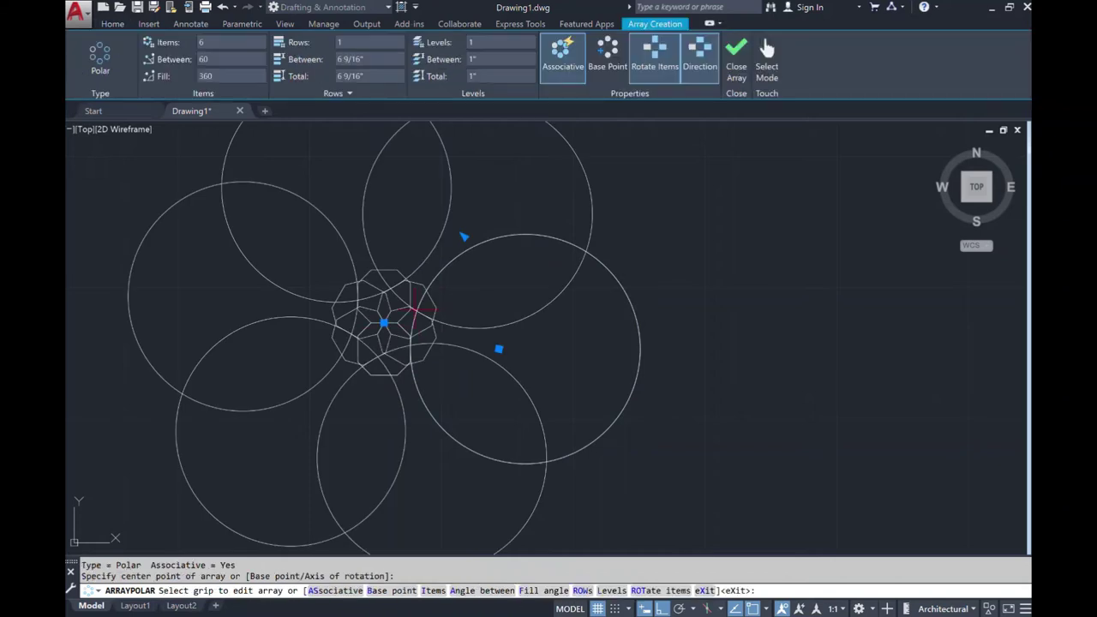
left_click(223, 7)
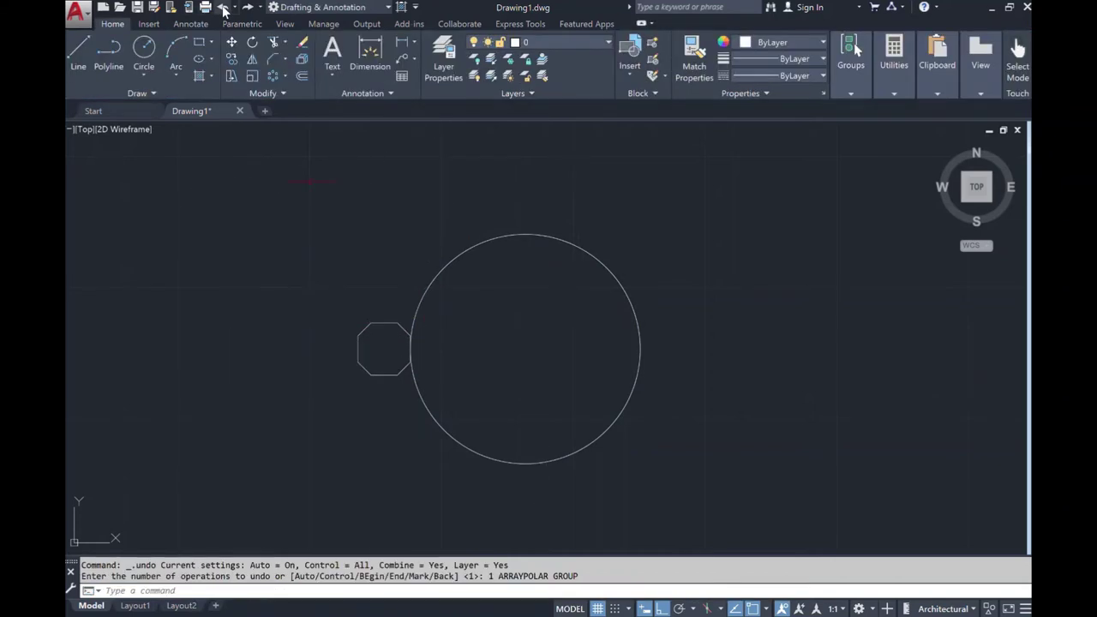
left_click(223, 7)
left_click(409, 334)
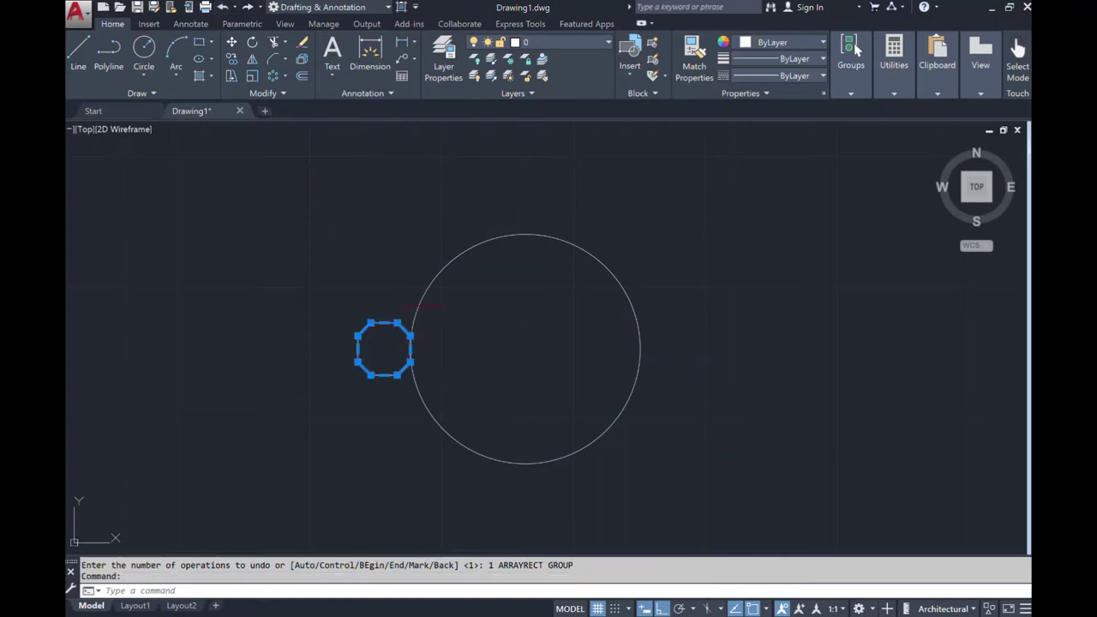
key("Escape")
left_click(283, 75)
left_click(281, 94)
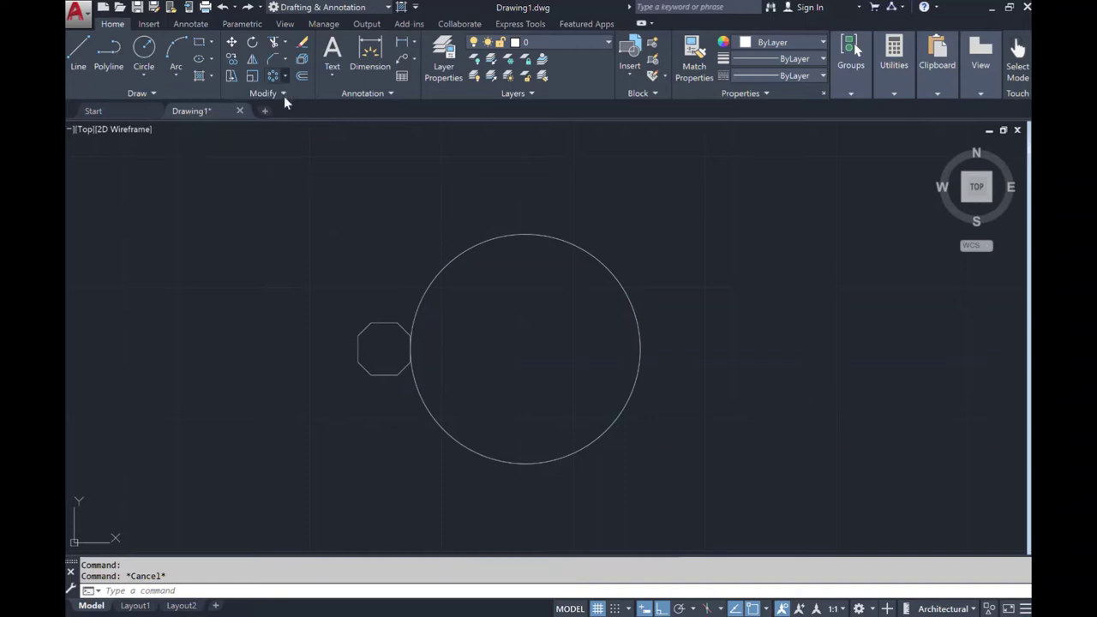
left_click(285, 78)
left_click(268, 153)
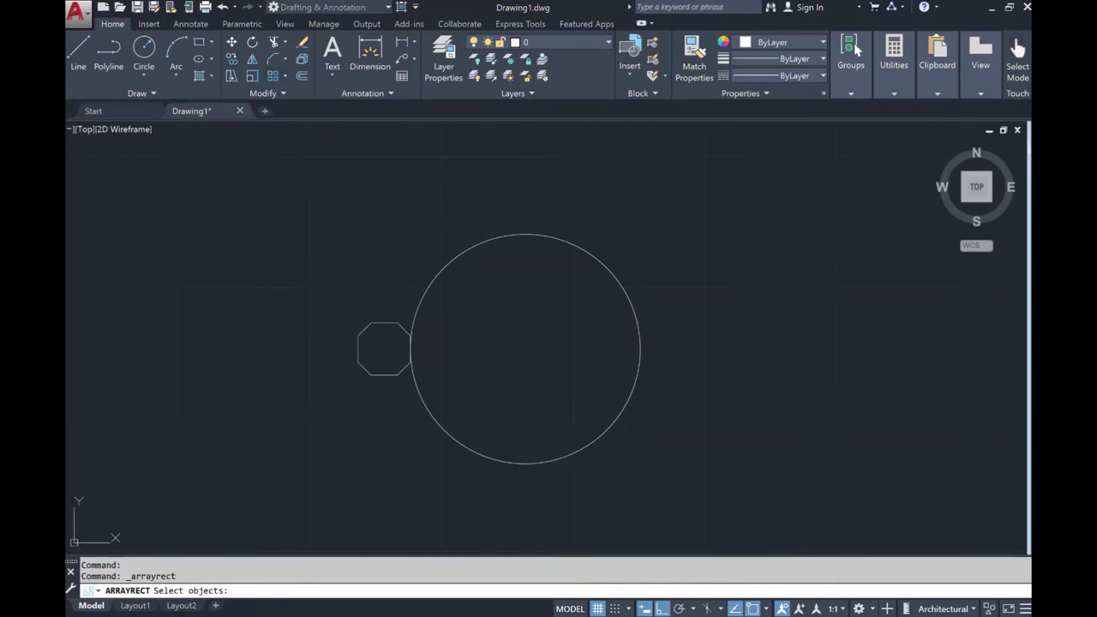
Try a polar array of both the octagon and the circle about the circle's centre with 8 items
left_click(360, 347)
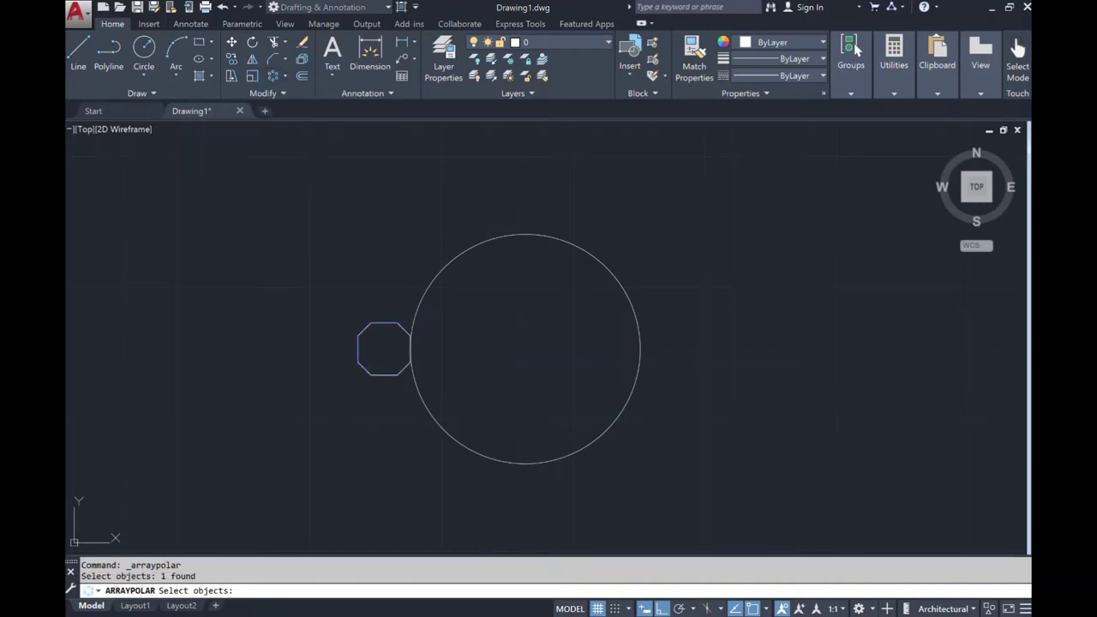
left_click(421, 299)
key("Return")
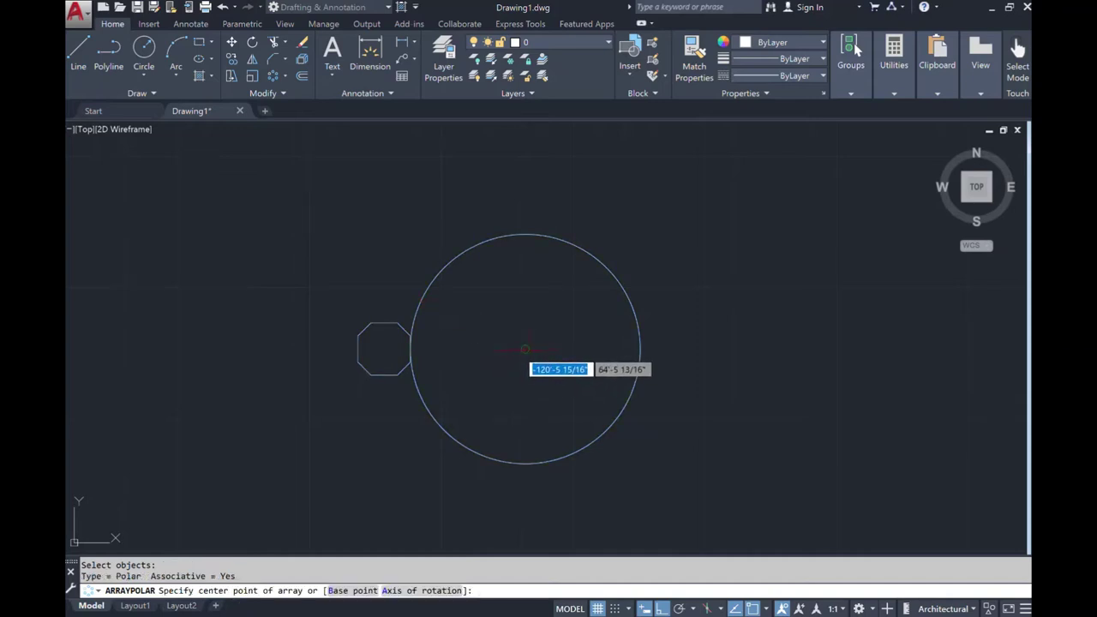
left_click(529, 350)
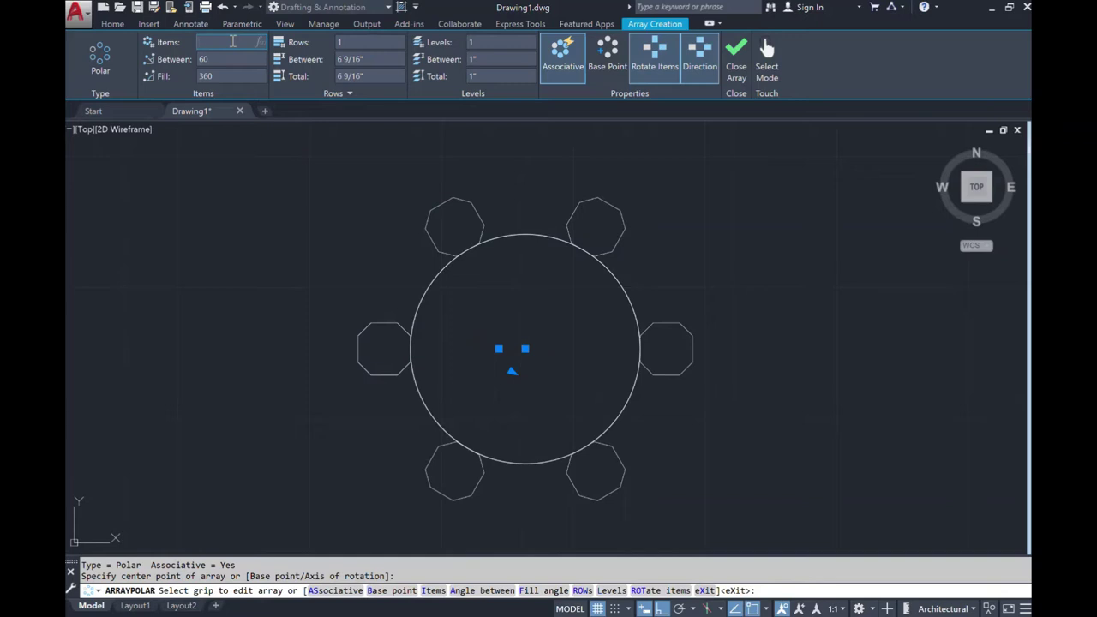
type("8")
key("Return")
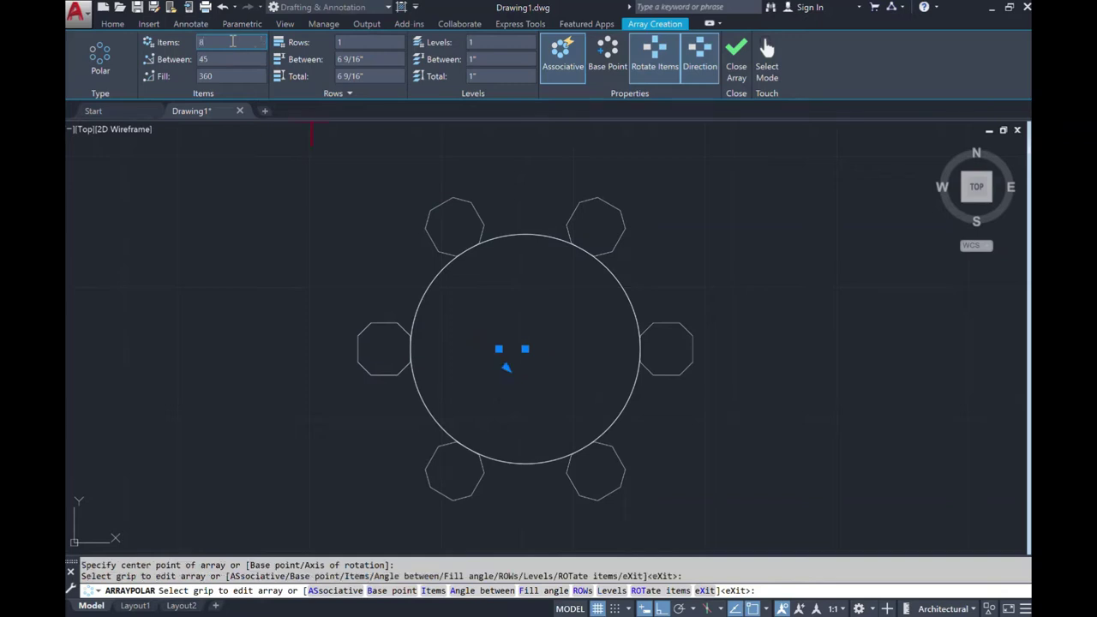
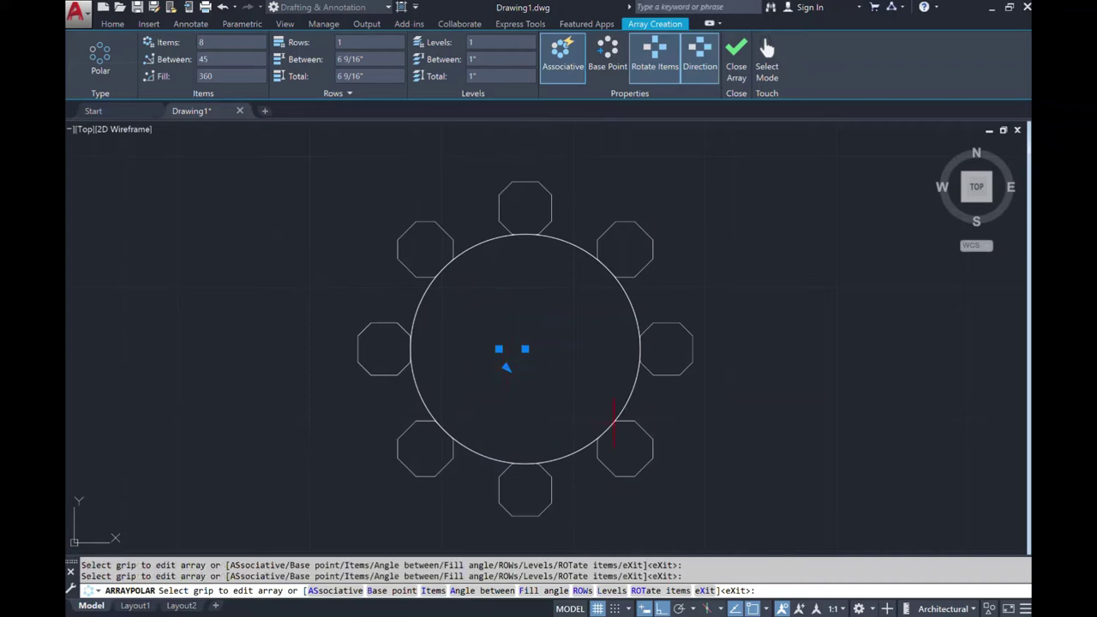
Try moving the polar array's base point to the midpoint of the top octagon's left side, and undo that change
left_click(574, 71)
left_click(574, 70)
left_click(605, 76)
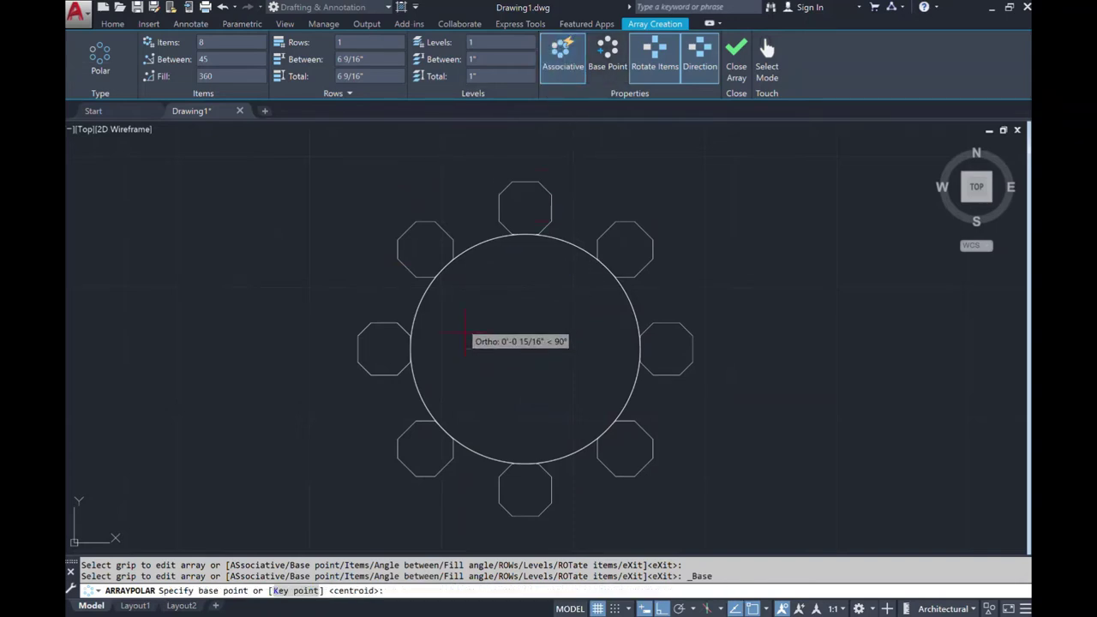
left_click(499, 209)
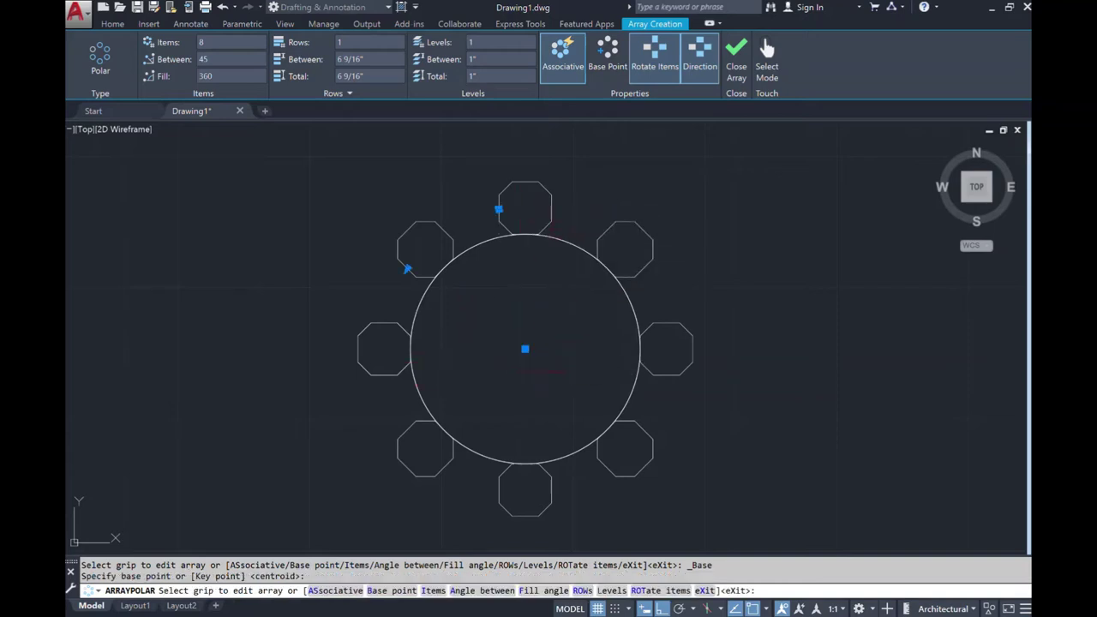
left_click(526, 349)
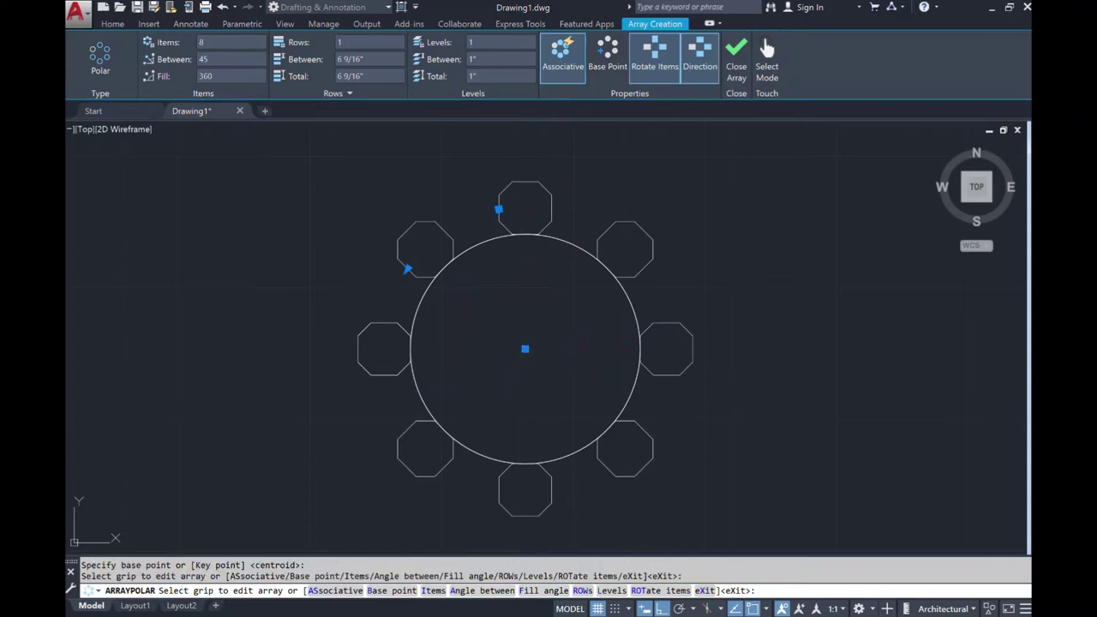
left_click(499, 209)
key("Escape")
key("ctrl+z")
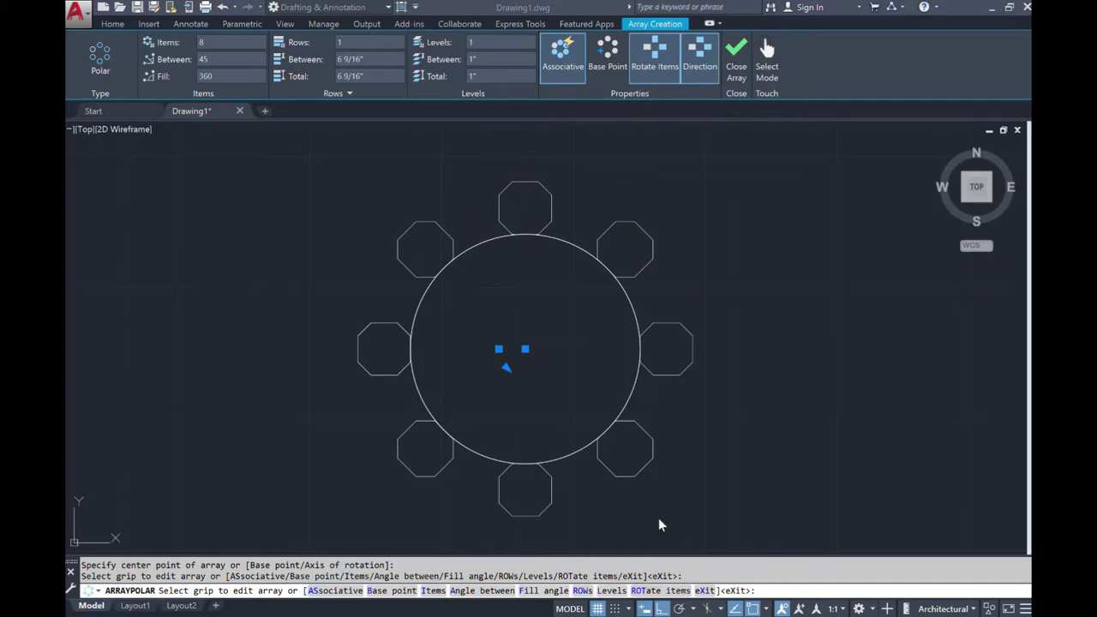
Set the polar array of circle and octagon to 2 rows and leave the array settings
left_click(370, 39)
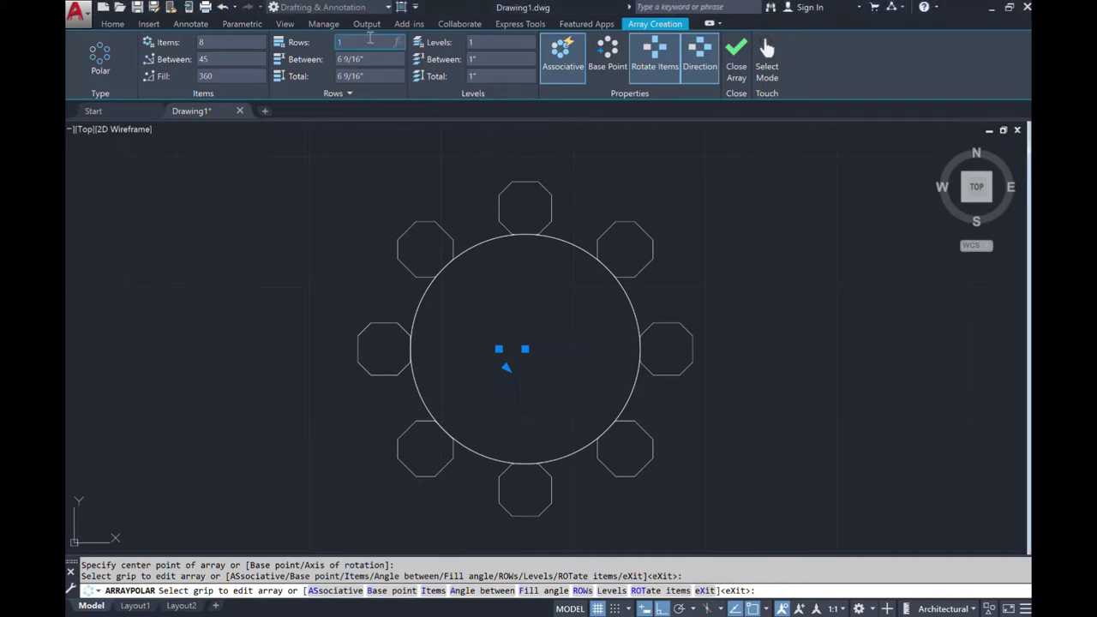
type("2")
key("Return")
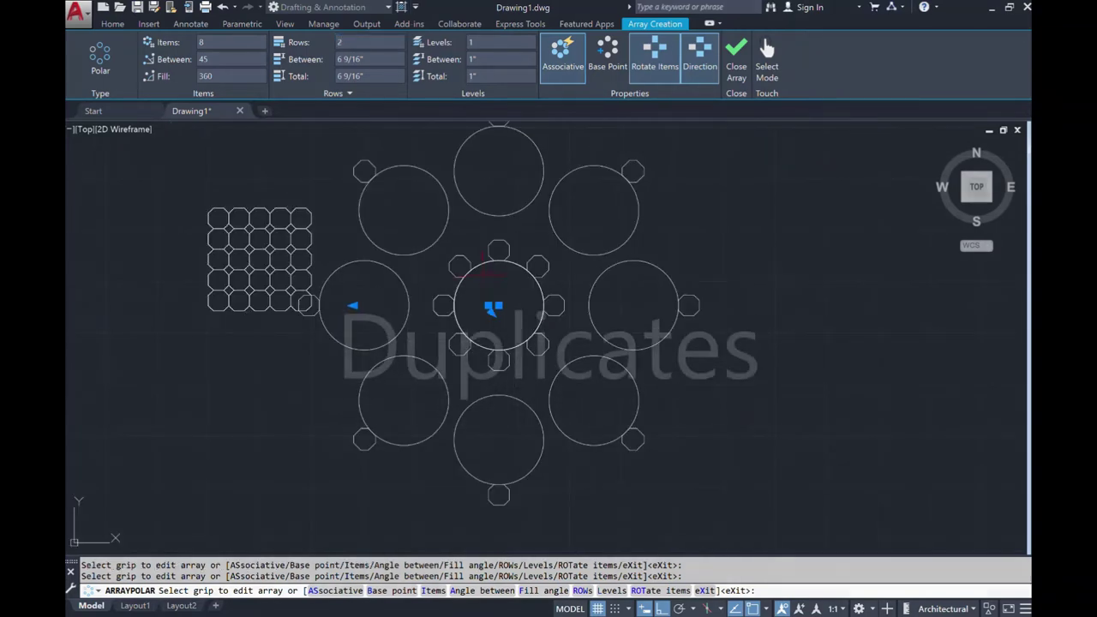
scroll(508, 219, "up", 3)
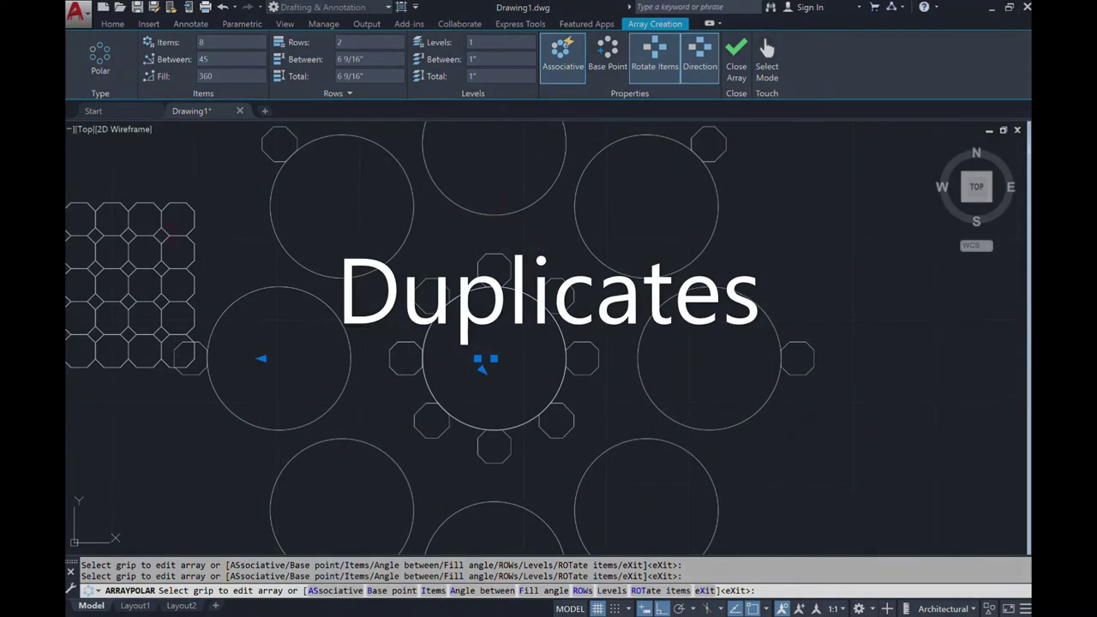
key("Escape")
Delete the rectangular array of octagons and inspect the centre circle of the two-row polar array
left_click(176, 206)
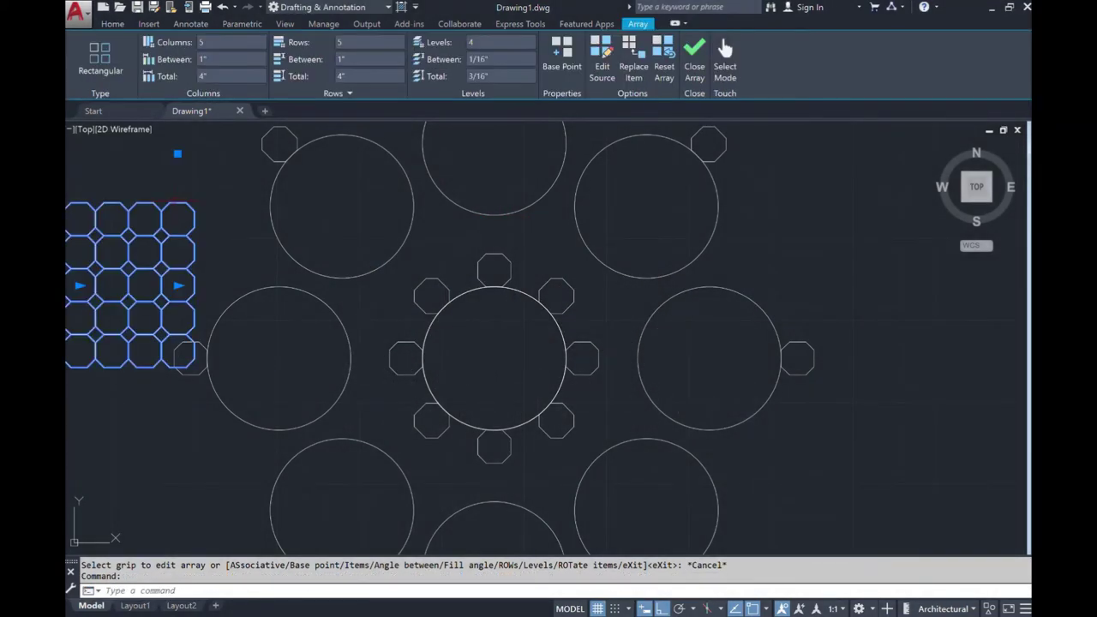
key("Delete")
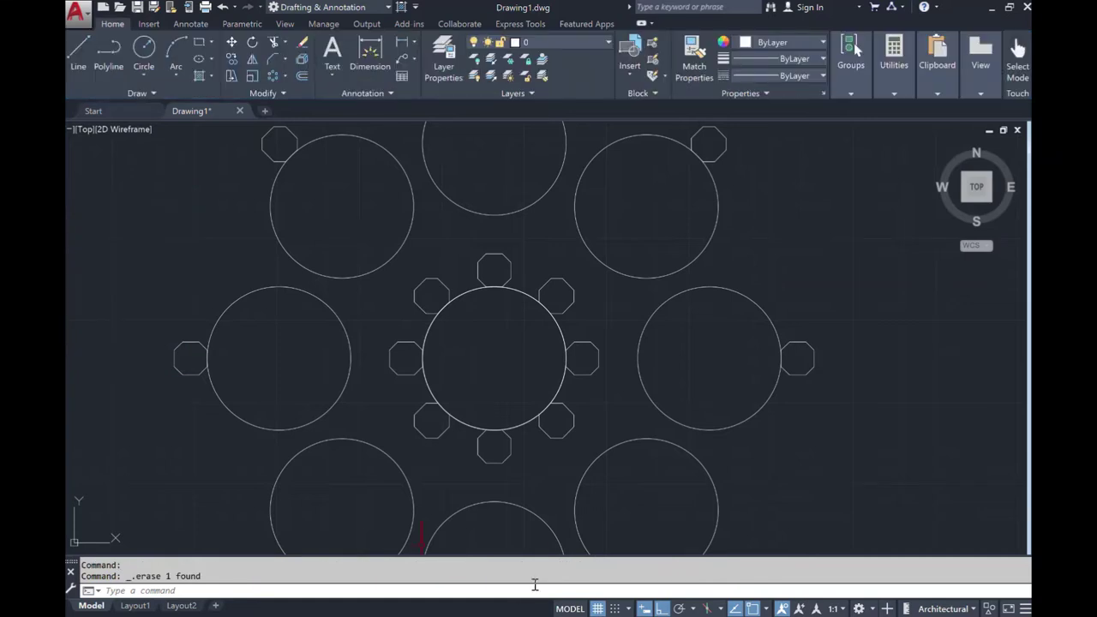
scroll(598, 394, "down", 2)
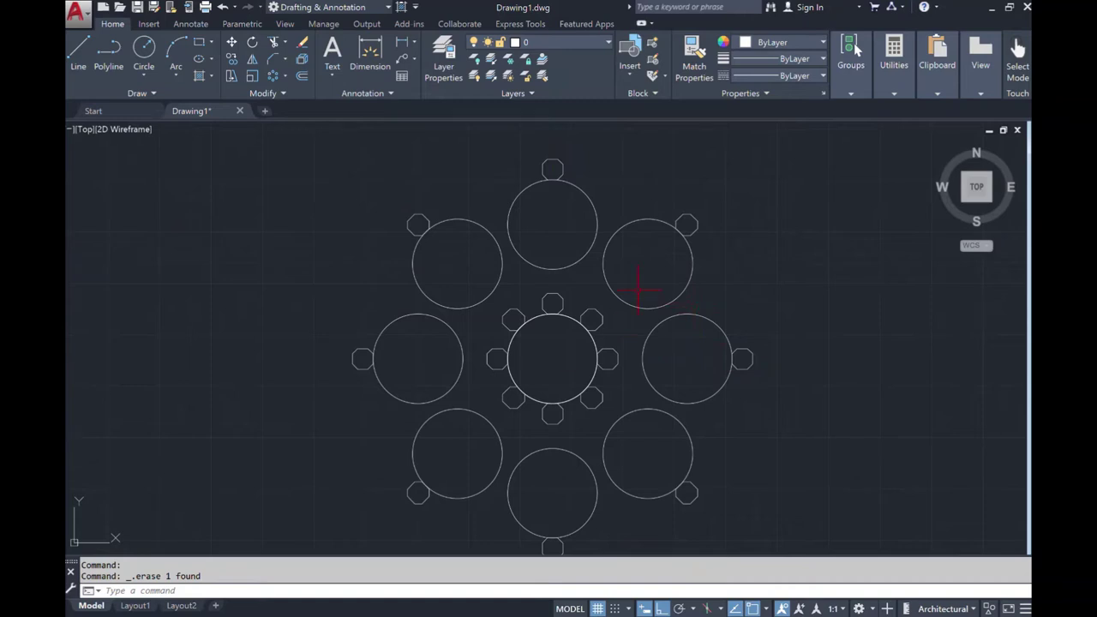
scroll(592, 311, "up", 2)
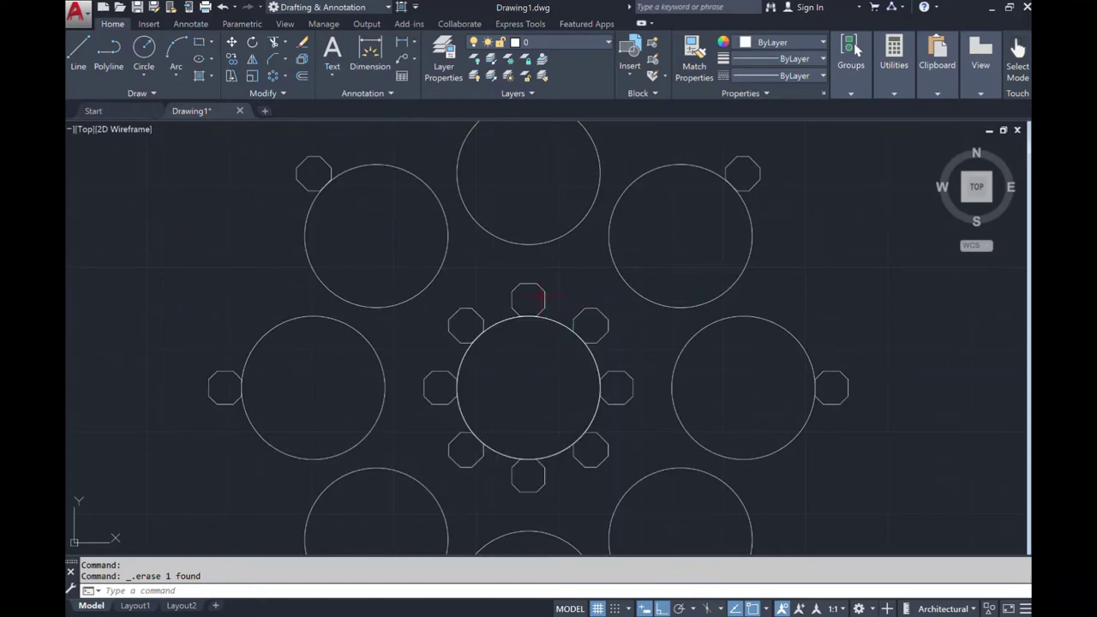
mouse_move(549, 322)
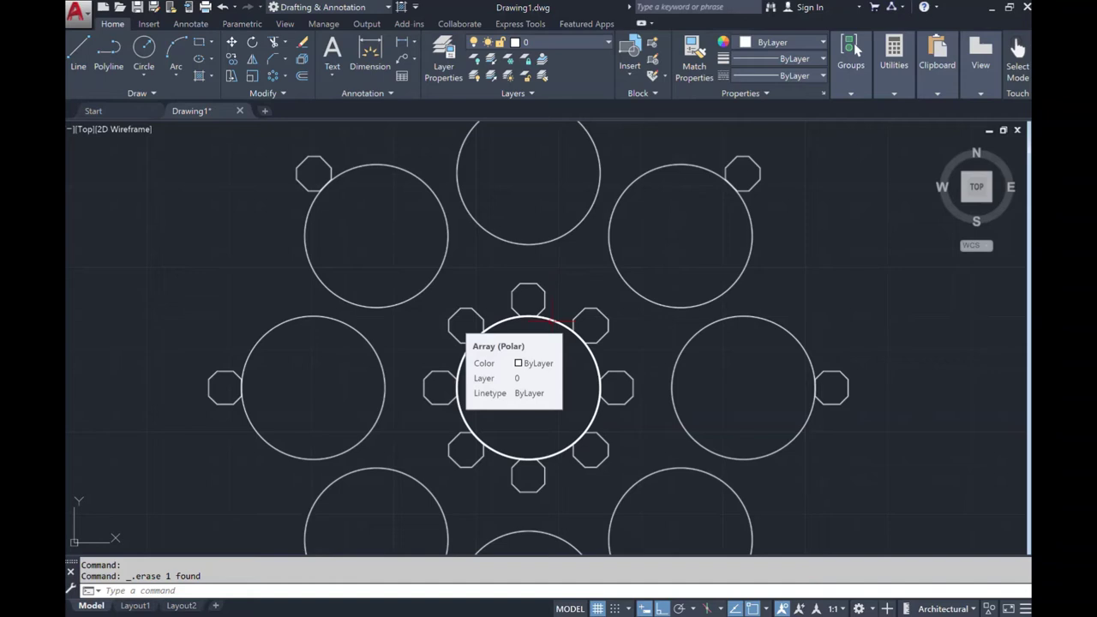
Undo the deletion and the two-row polar array, and redo the octagon's move against the circle
left_click(222, 7)
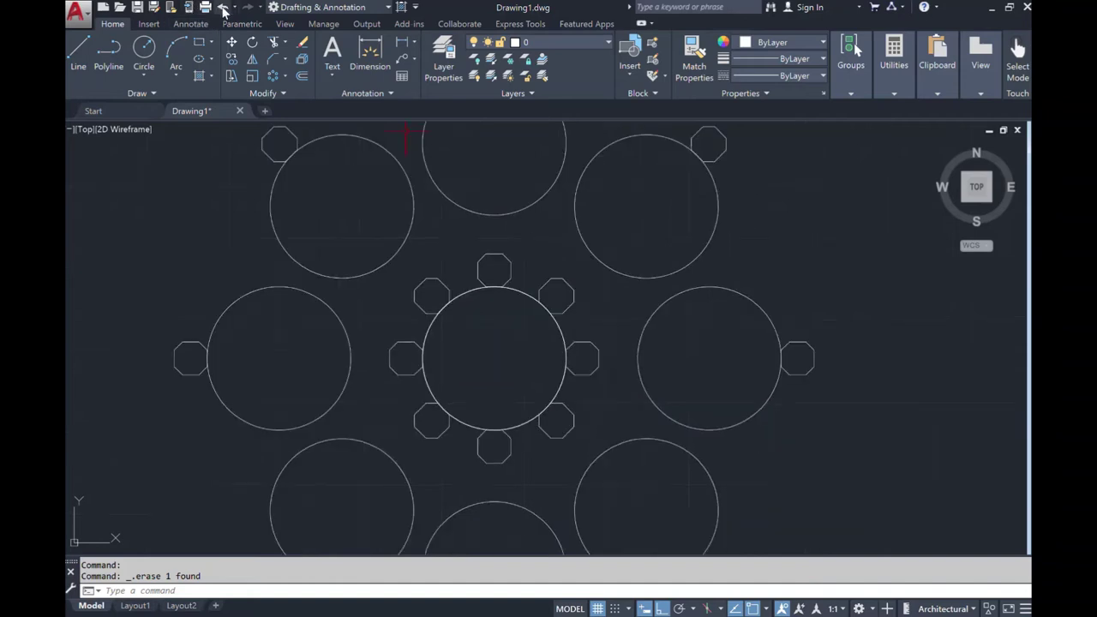
left_click(222, 7)
left_click(222, 7)
left_click(222, 6)
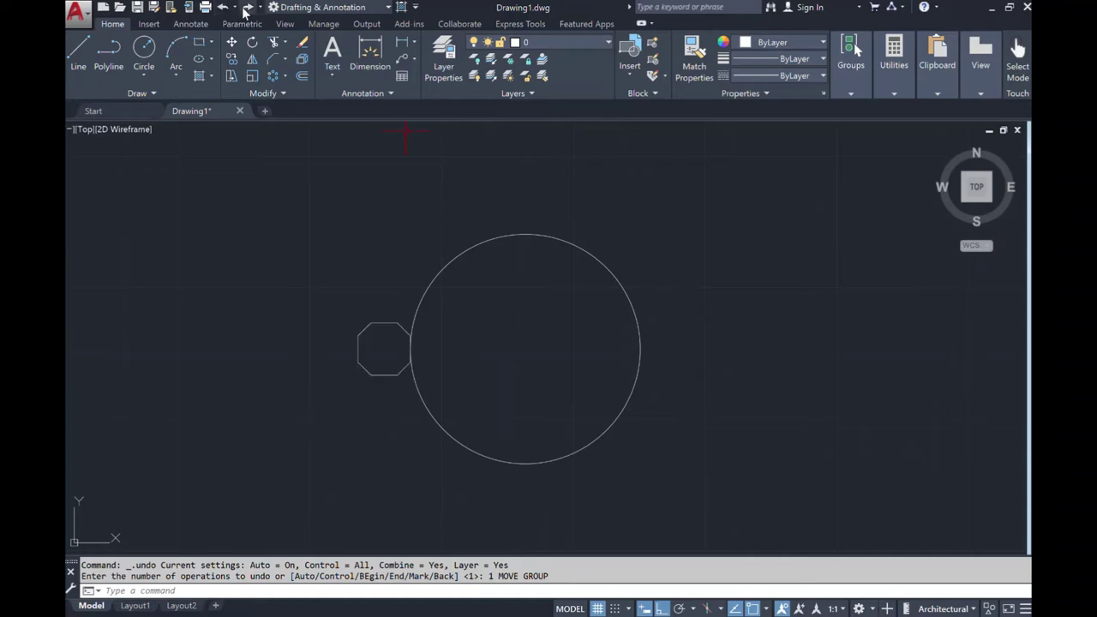
left_click(246, 7)
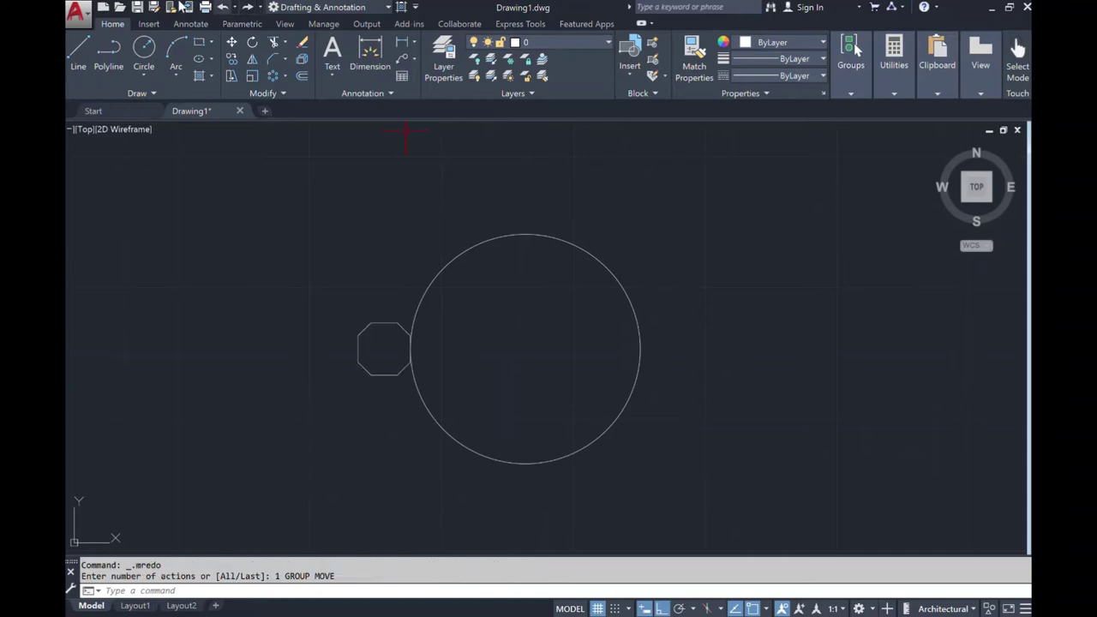
Create a polar array of only the octagon about the circle's centre with 8 items
left_click(274, 79)
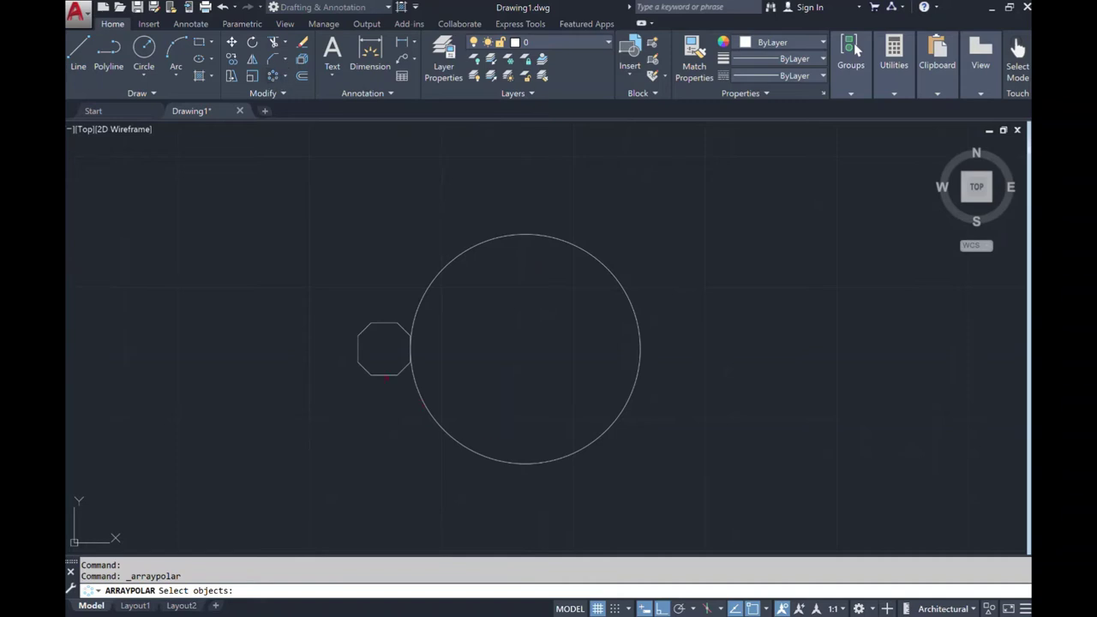
left_click(385, 374)
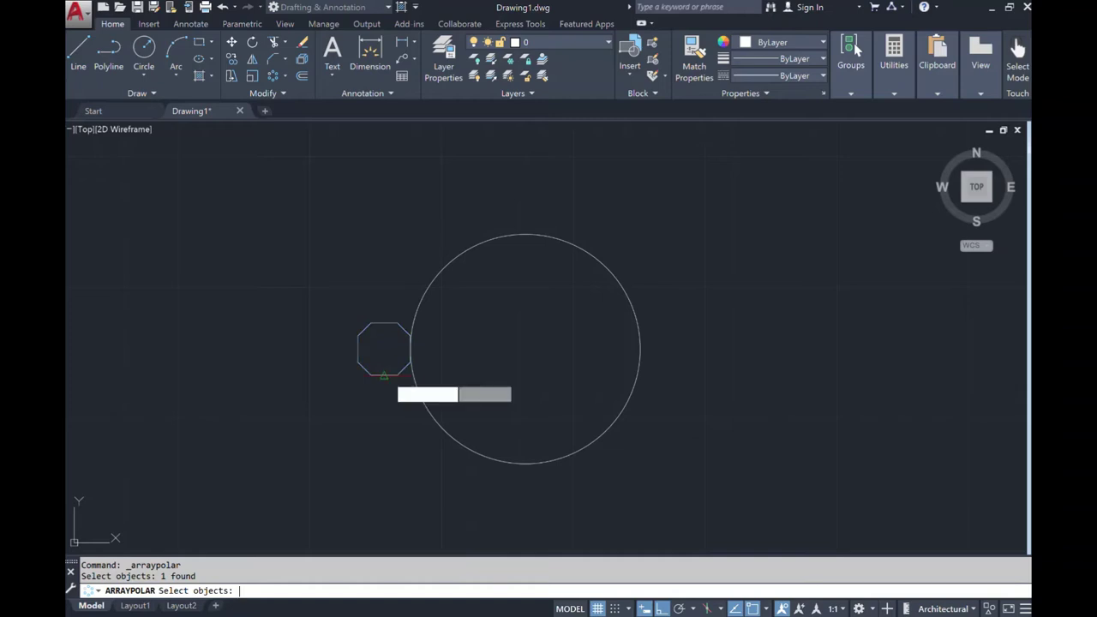
key("Return")
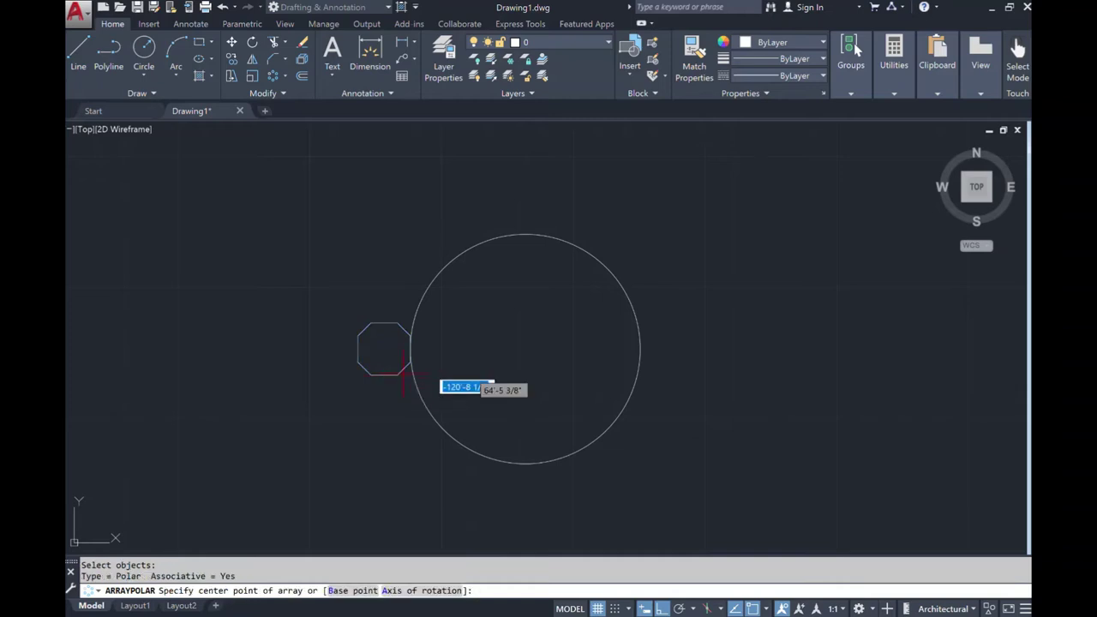
left_click(525, 349)
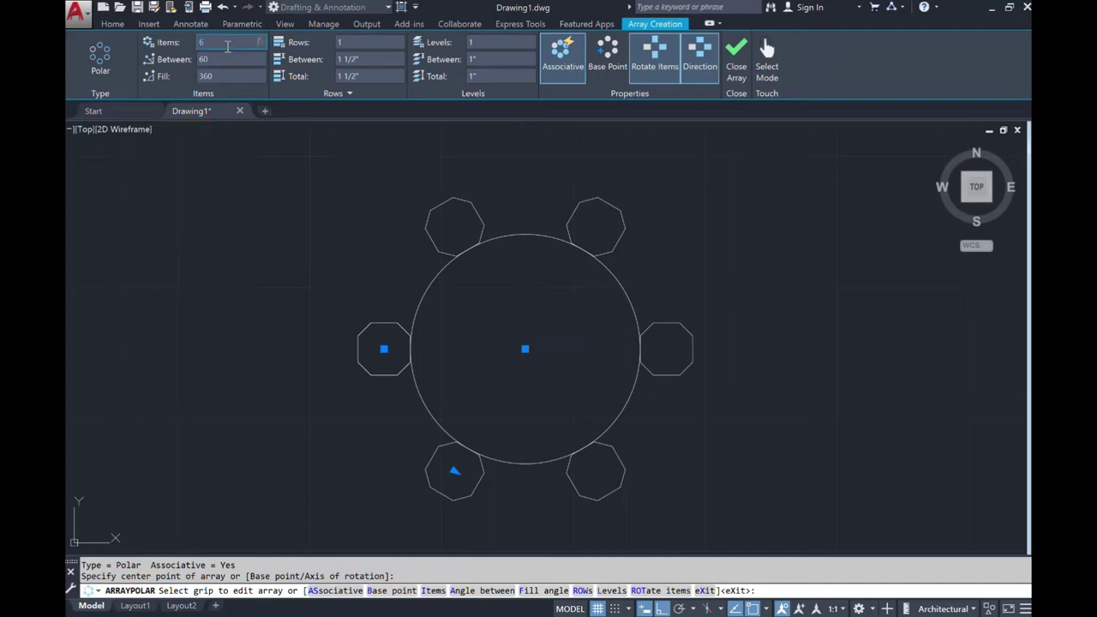
type("8")
key("Return")
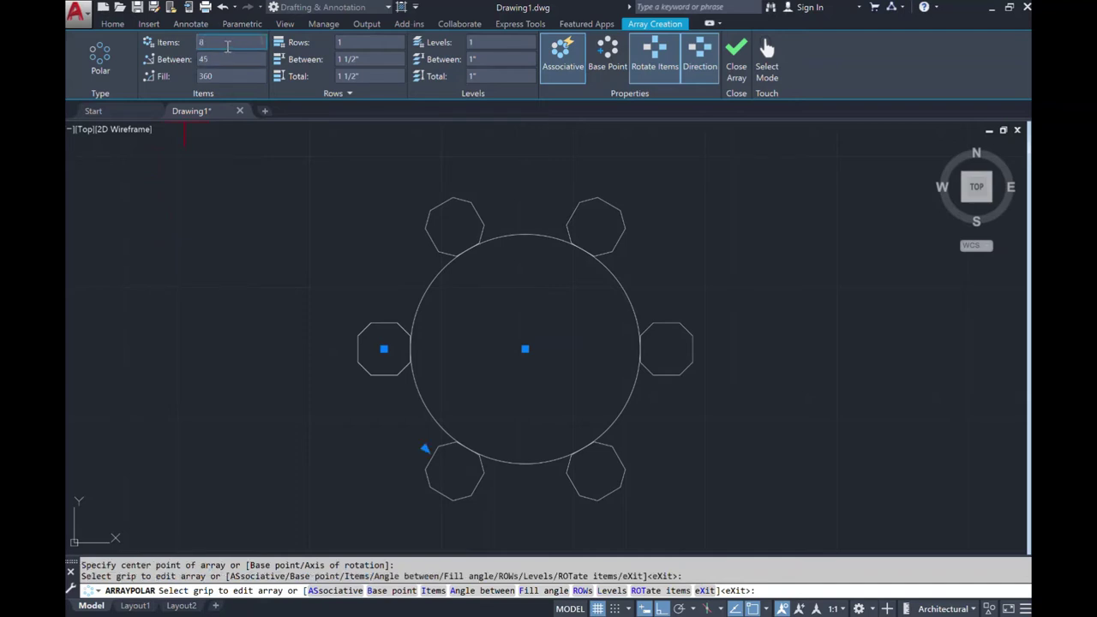
Set the number of items in the octagon's polar array to 6
right_click(228, 46)
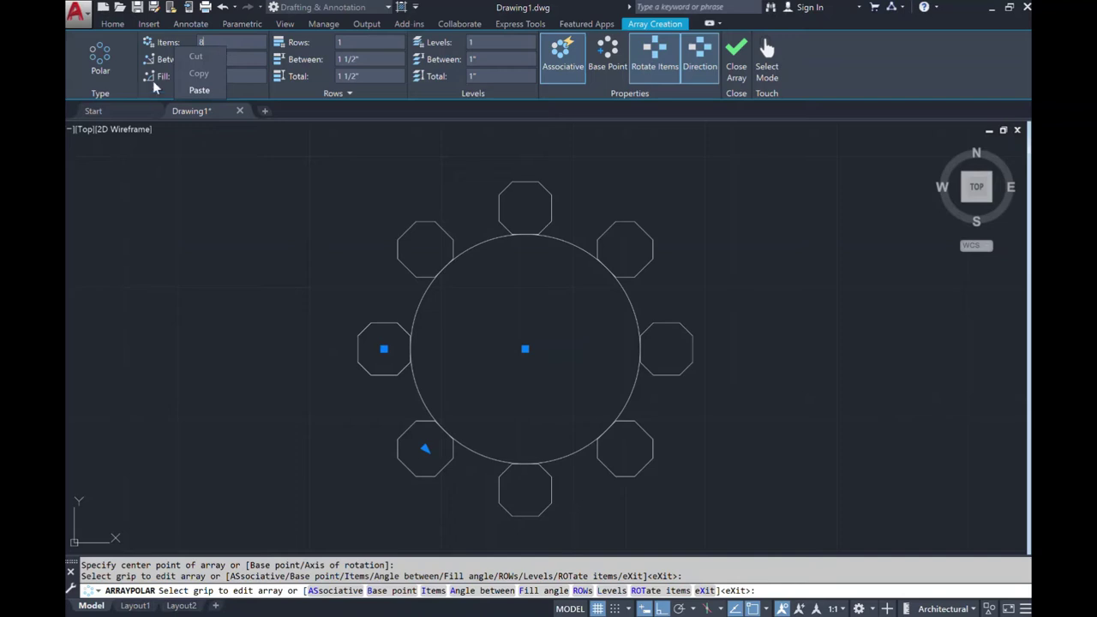
left_click(228, 42)
key("BackSpace")
type("6")
key("Return")
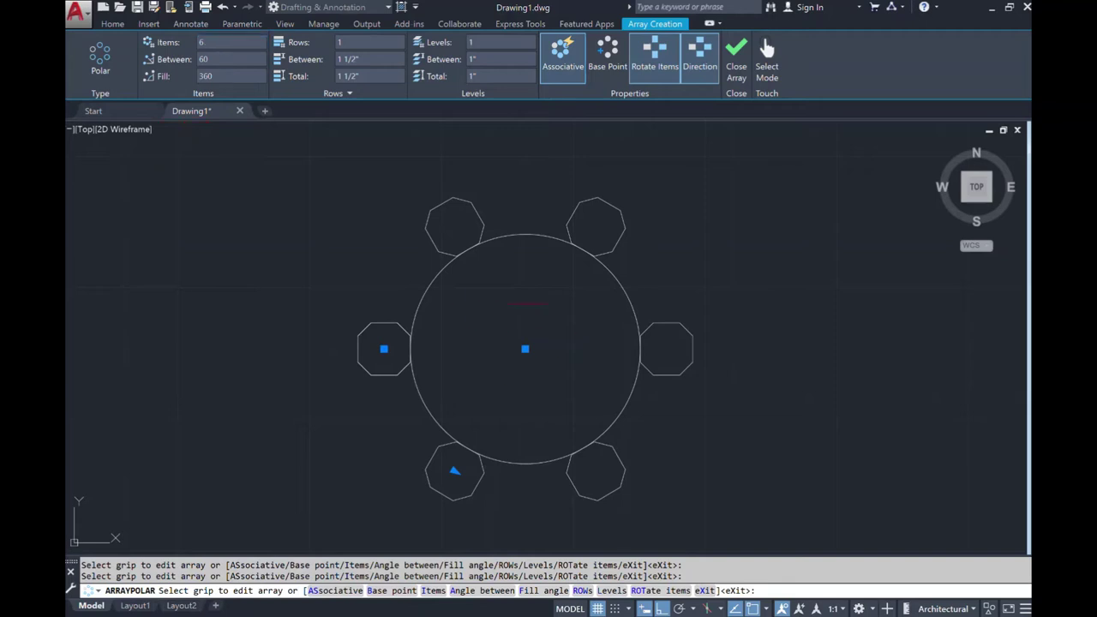
Set the octagon polar array to 8 items and 3 rows
left_click(223, 42)
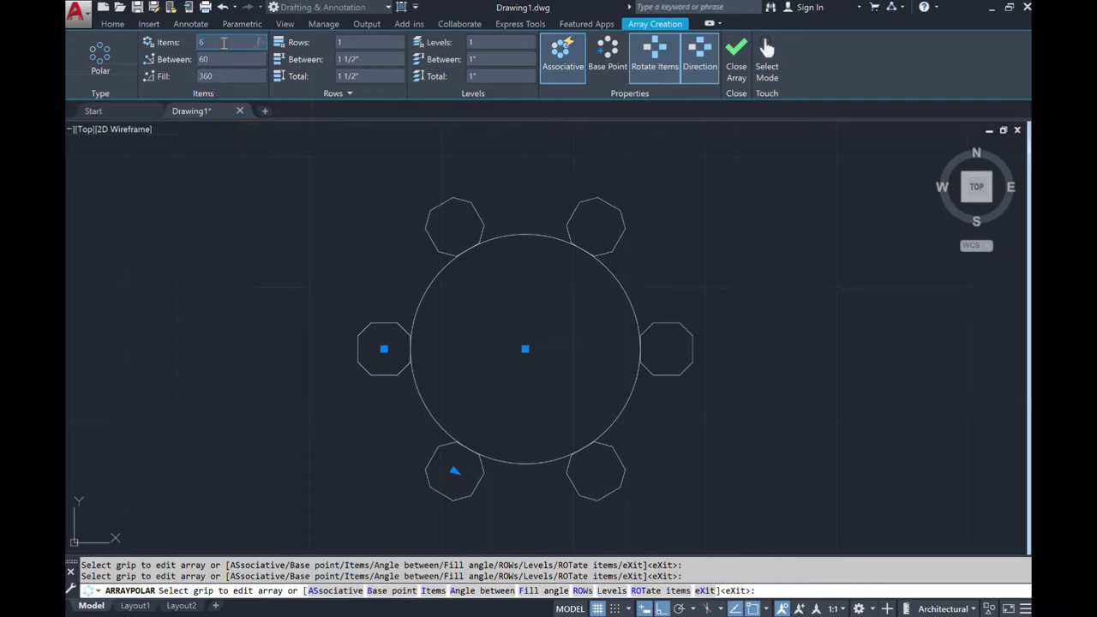
key("BackSpace")
type("8")
key("Return")
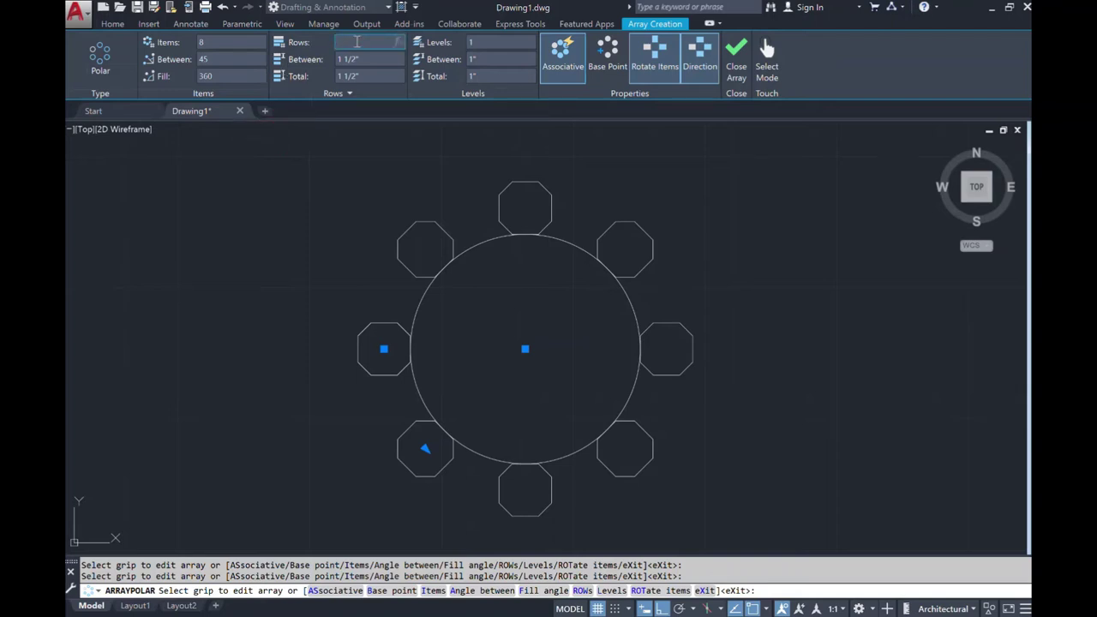
type("3")
key("Return")
scroll(510, 203, "down", 2)
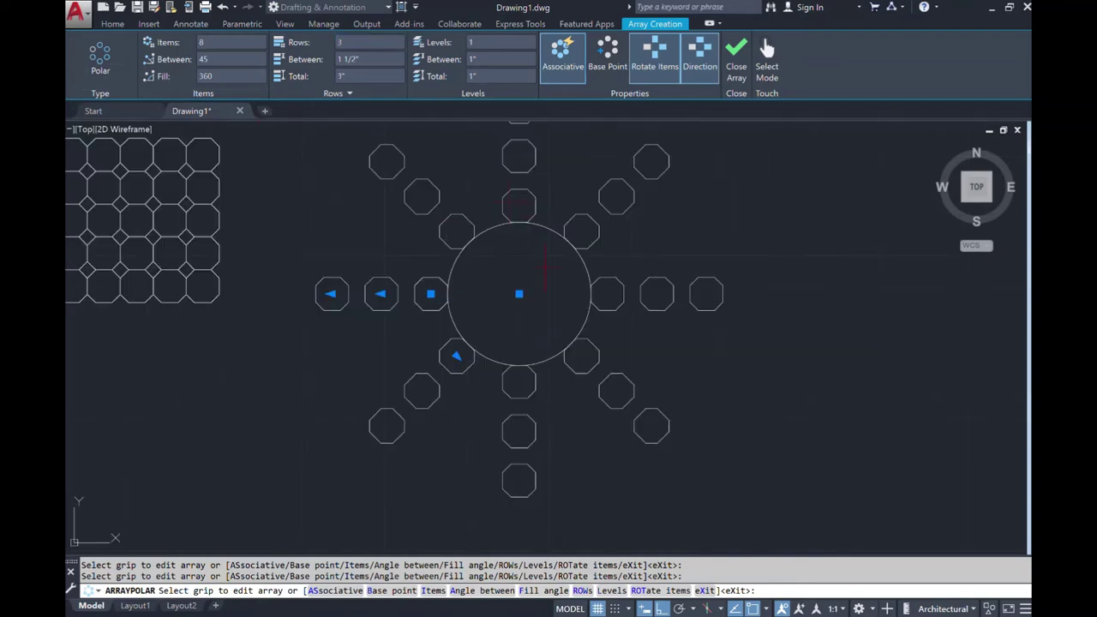
scroll(634, 300, "up", 2)
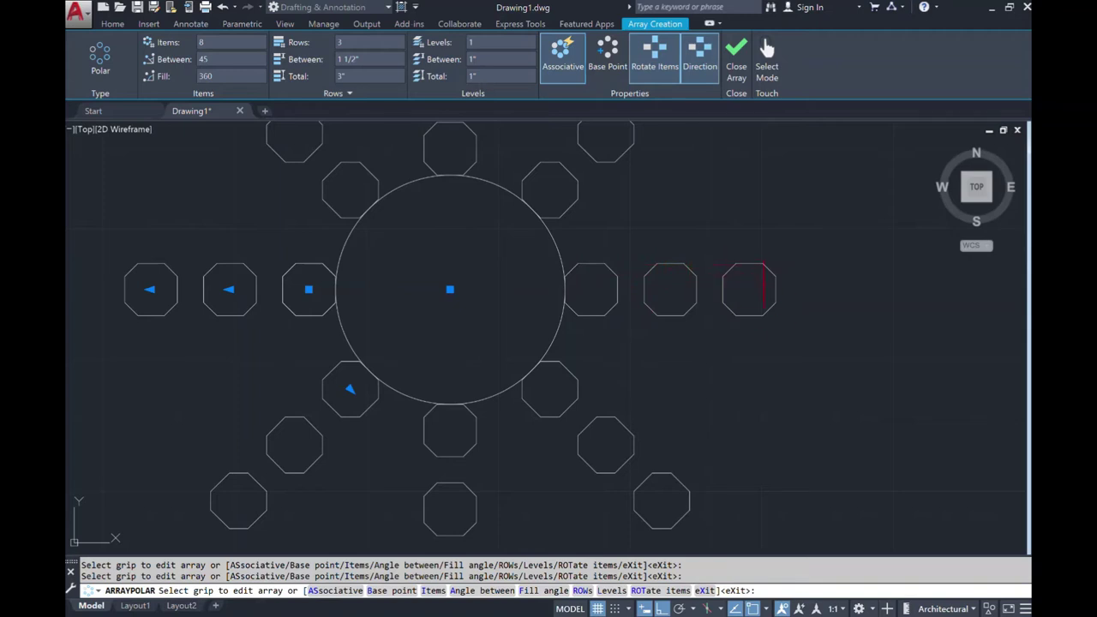
Try row spacings of 1/2" and 1/4" for the three-row polar array
left_click(379, 64)
key("BackSpace")
key("Return")
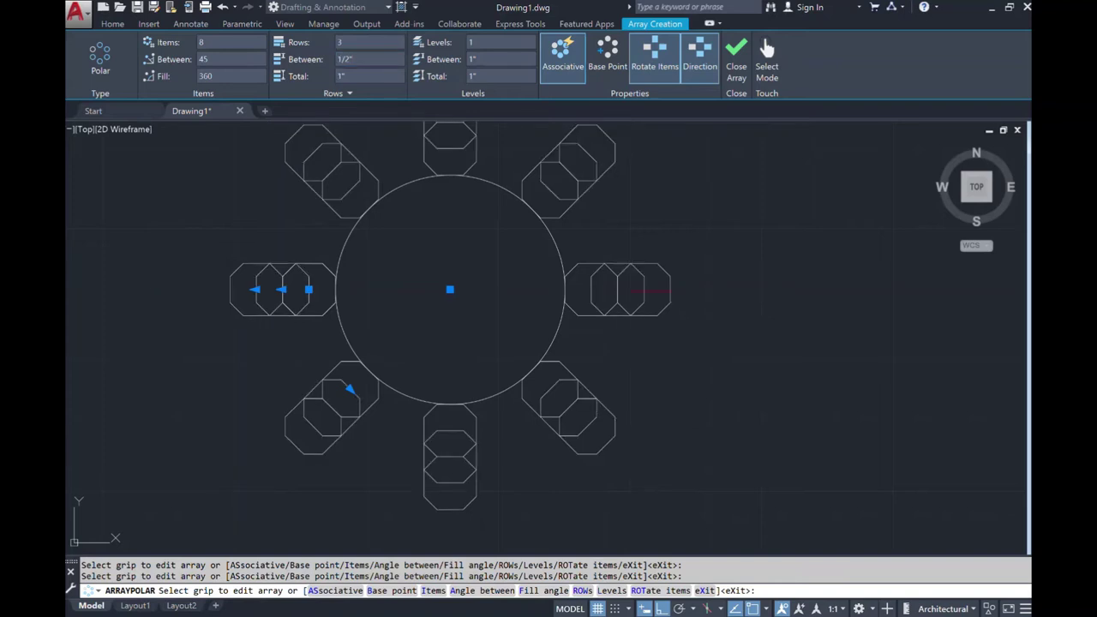
left_click(375, 56)
type("1/4")
key("Return")
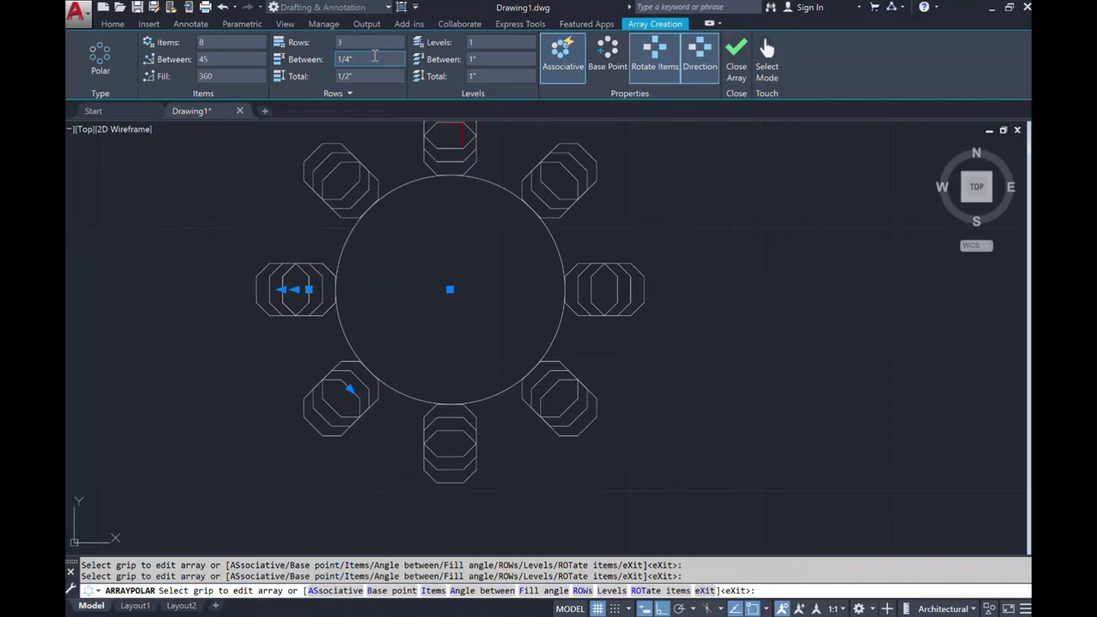
Undo the polar array and recreate it from the single octagon about the circle's centre
left_click(226, 8)
left_click(227, 8)
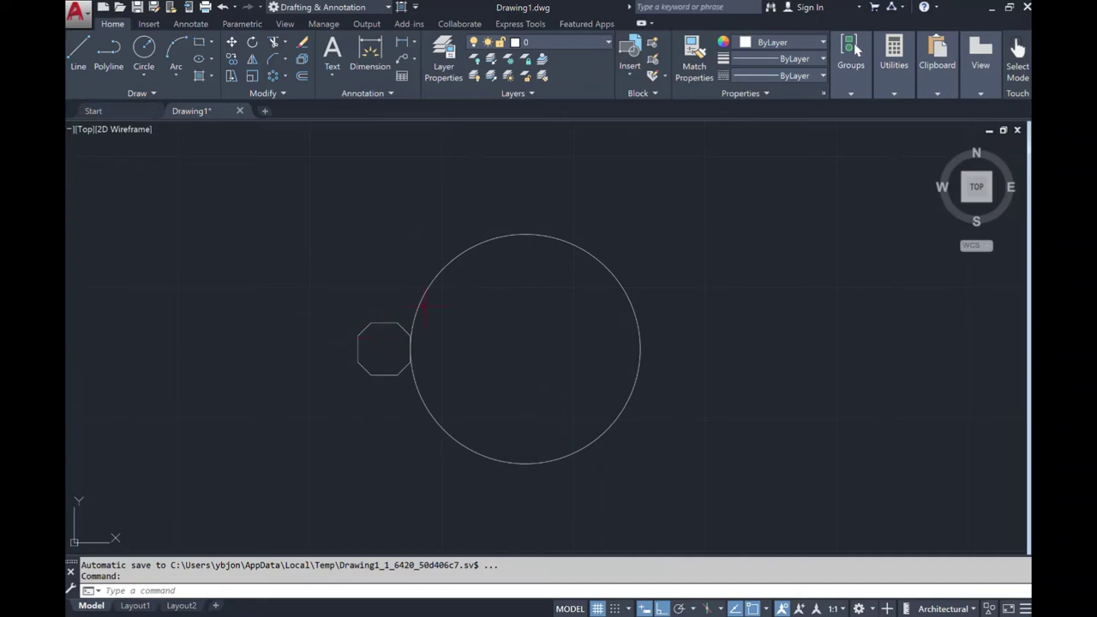
left_click(279, 81)
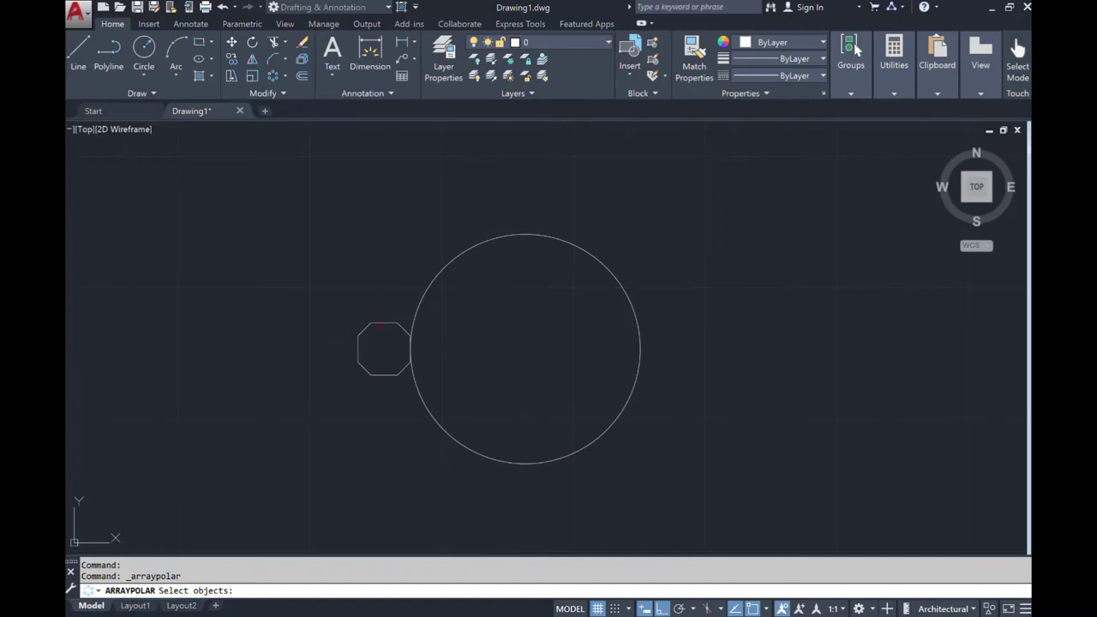
left_click(378, 325)
key("Return")
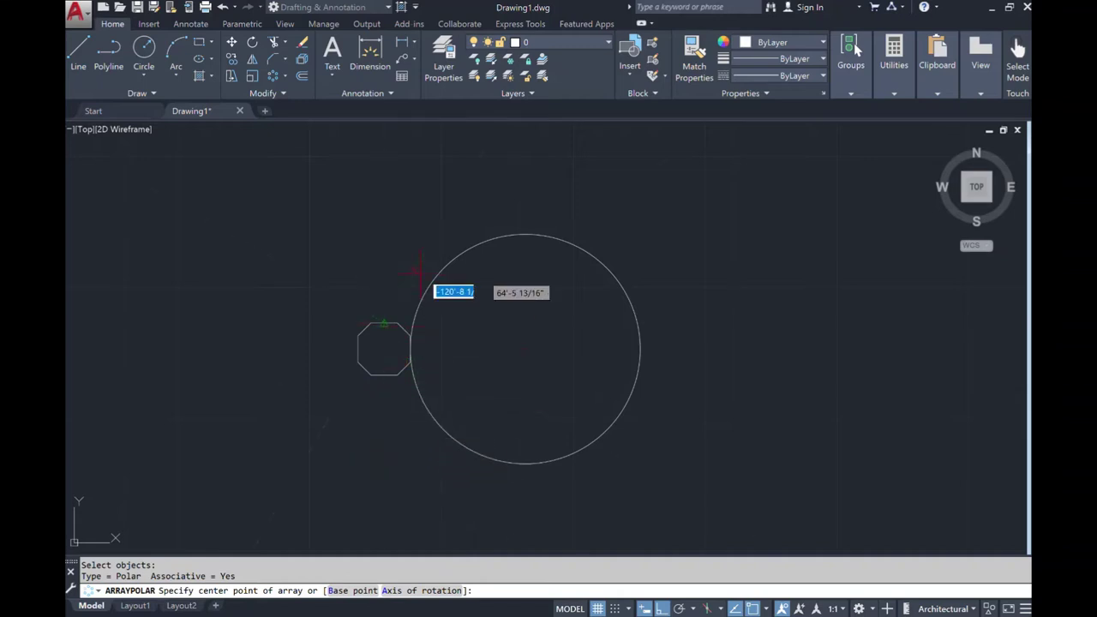
left_click(524, 349)
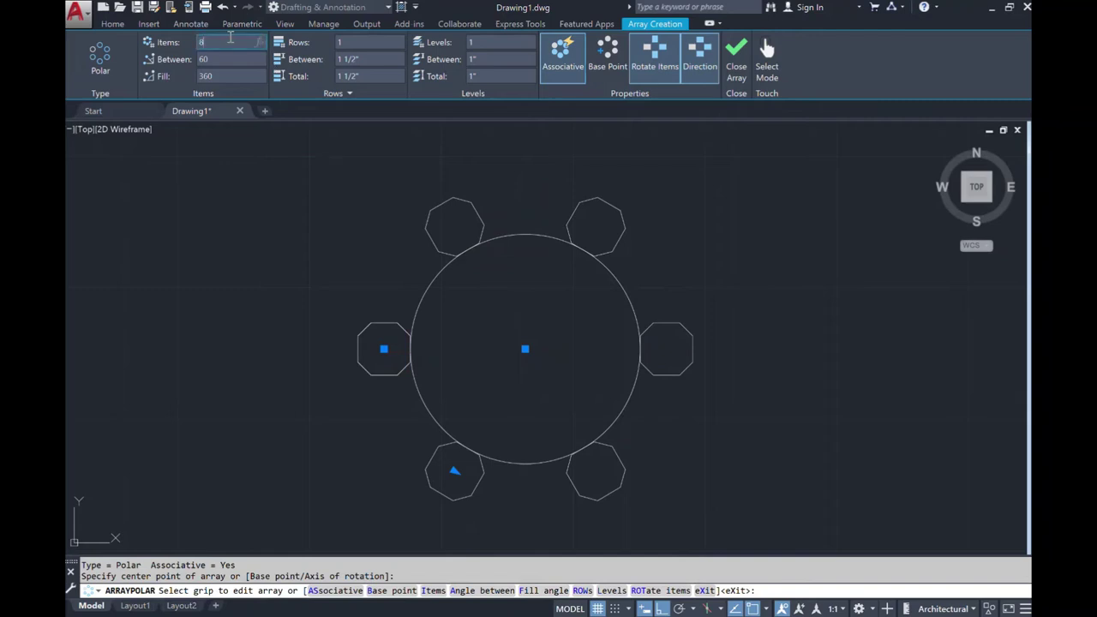
Set the number of items in the octagon's new polar array to 10
left_click(231, 41)
key("BackSpace")
type("10")
key("Return")
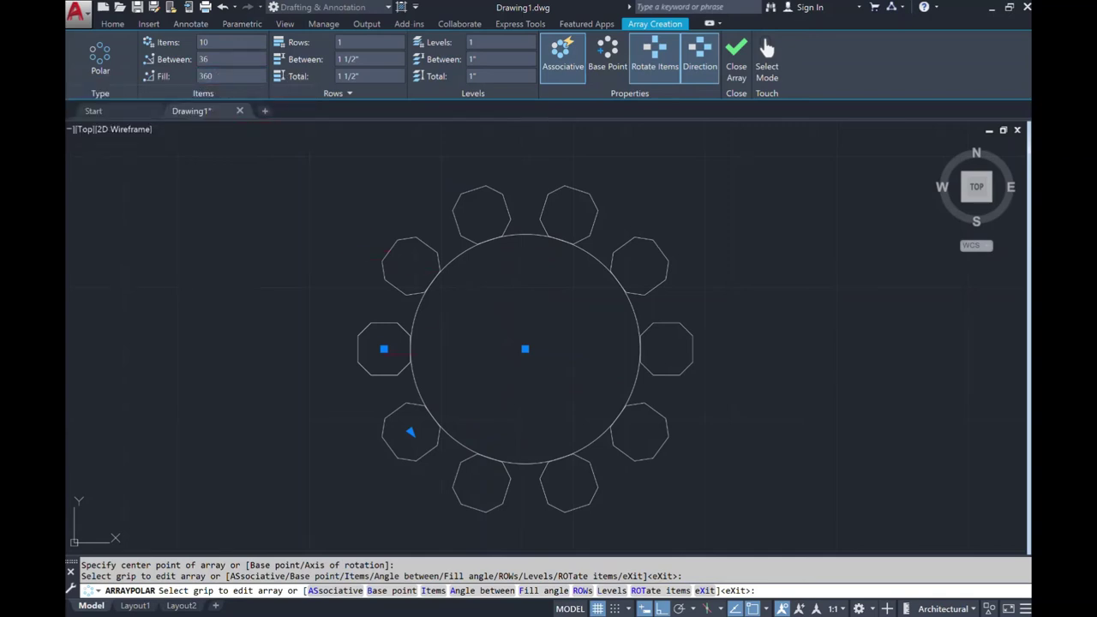
Set the polar array's number of rows to 2 and finish the array
left_click(384, 349)
key("Escape")
type("2")
key("Return")
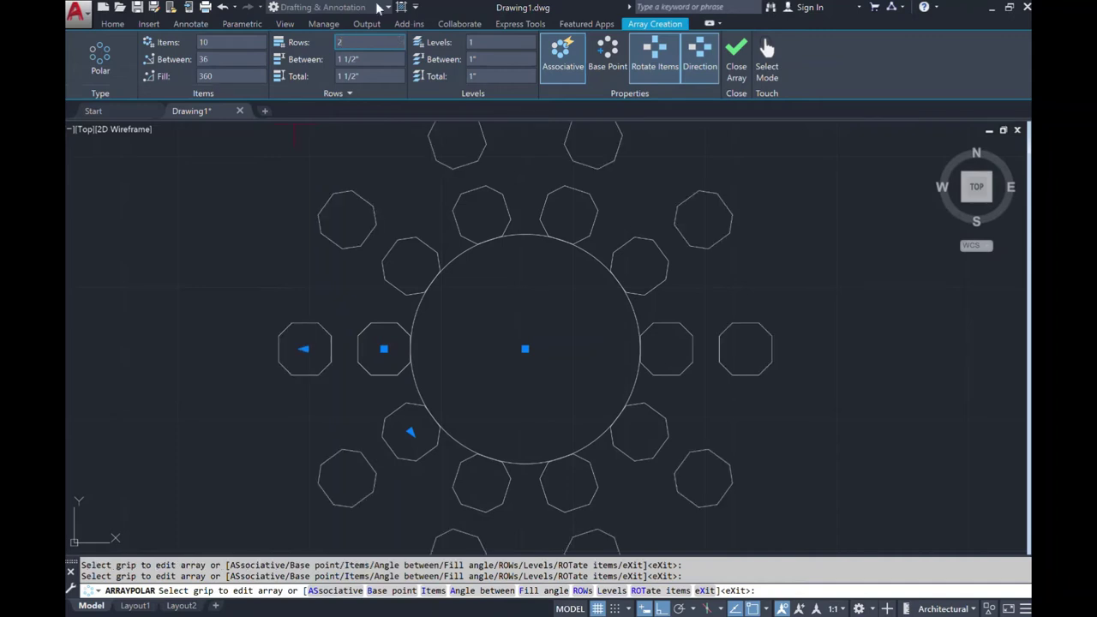
left_click(368, 60)
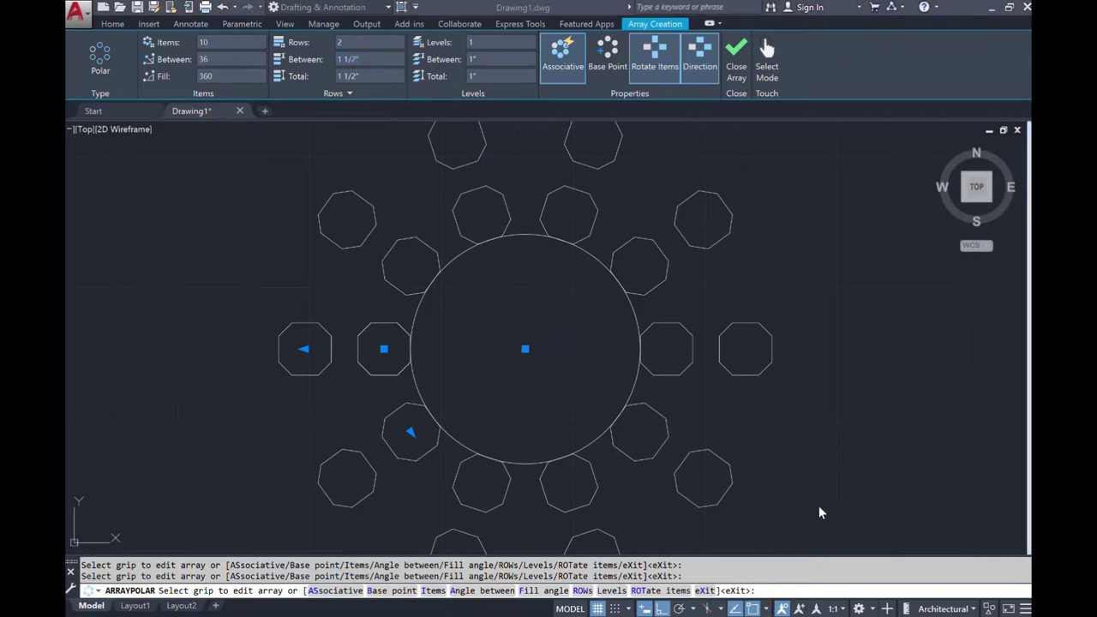
left_click(739, 78)
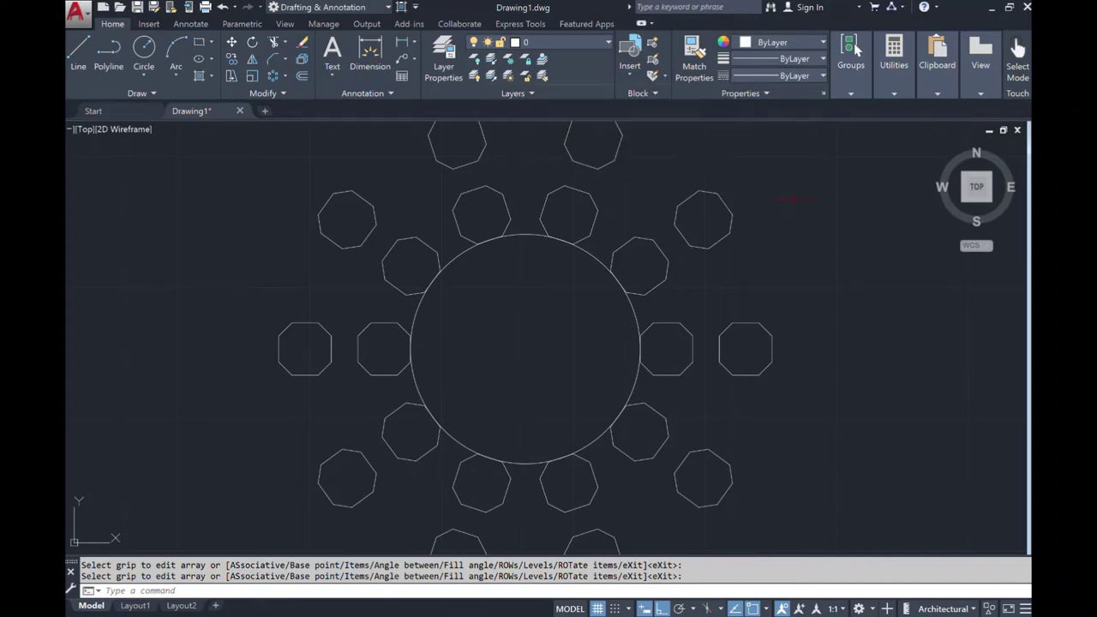
Select the polar array, the rectangular array and the circle in turn to examine how each is grouped
key("ctrl+z")
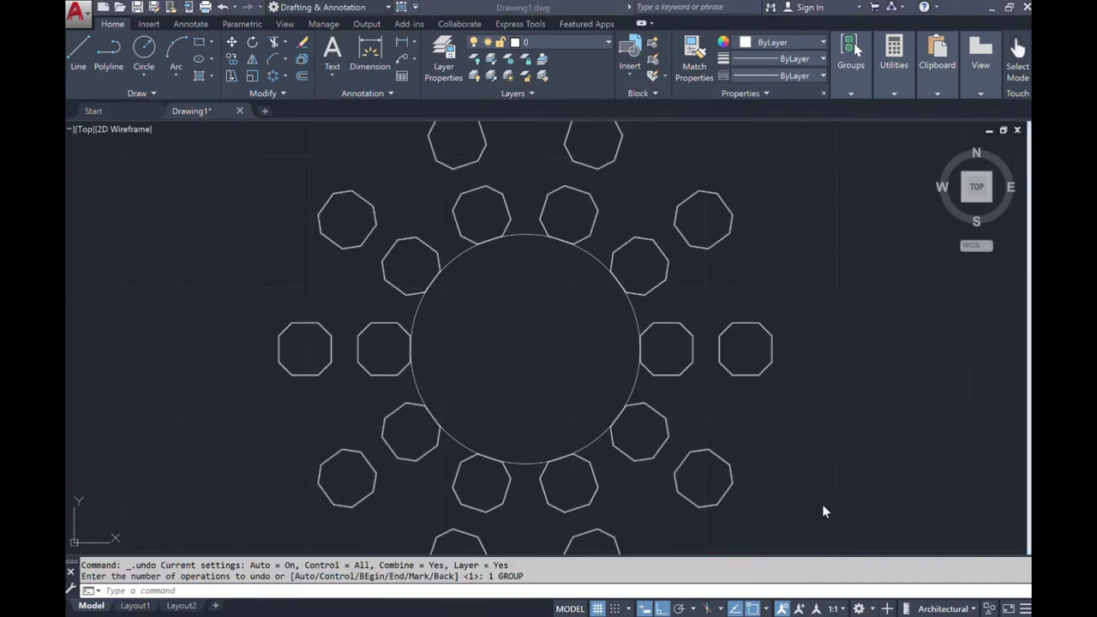
scroll(825, 489, "down", 2)
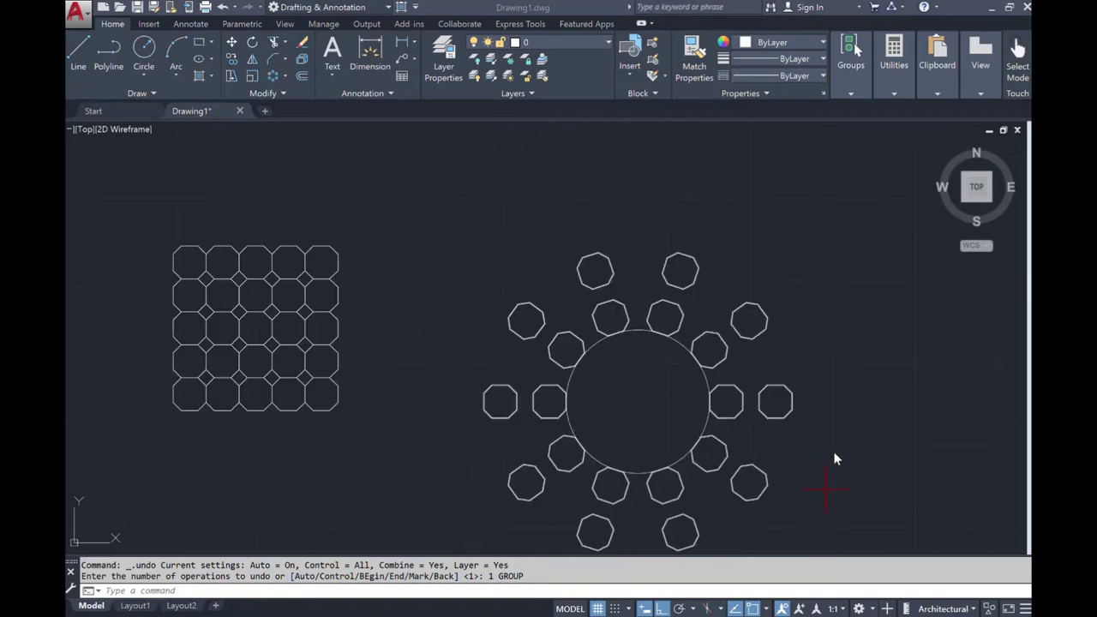
scroll(847, 490, "down", 2)
scroll(861, 524, "up", 3)
scroll(862, 524, "down", 1)
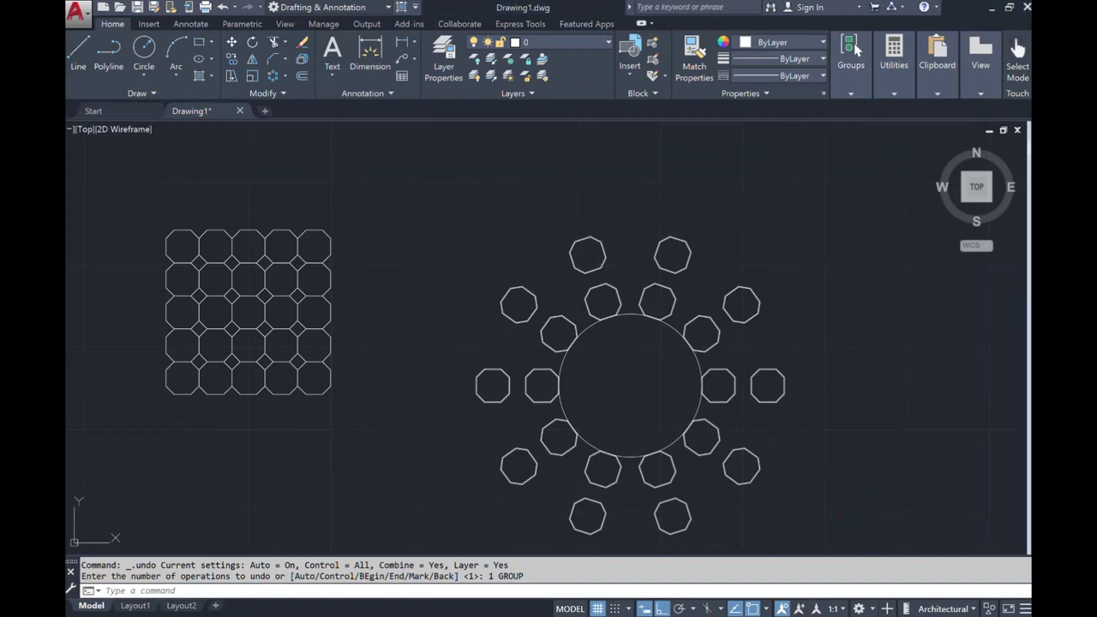
left_click(597, 241)
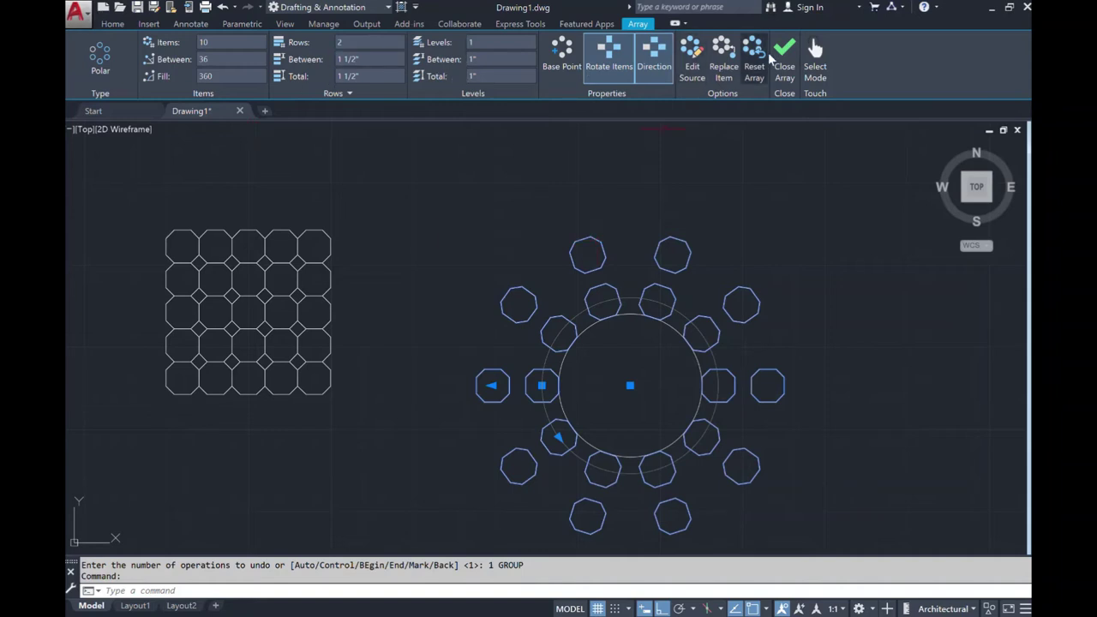
left_click(777, 60)
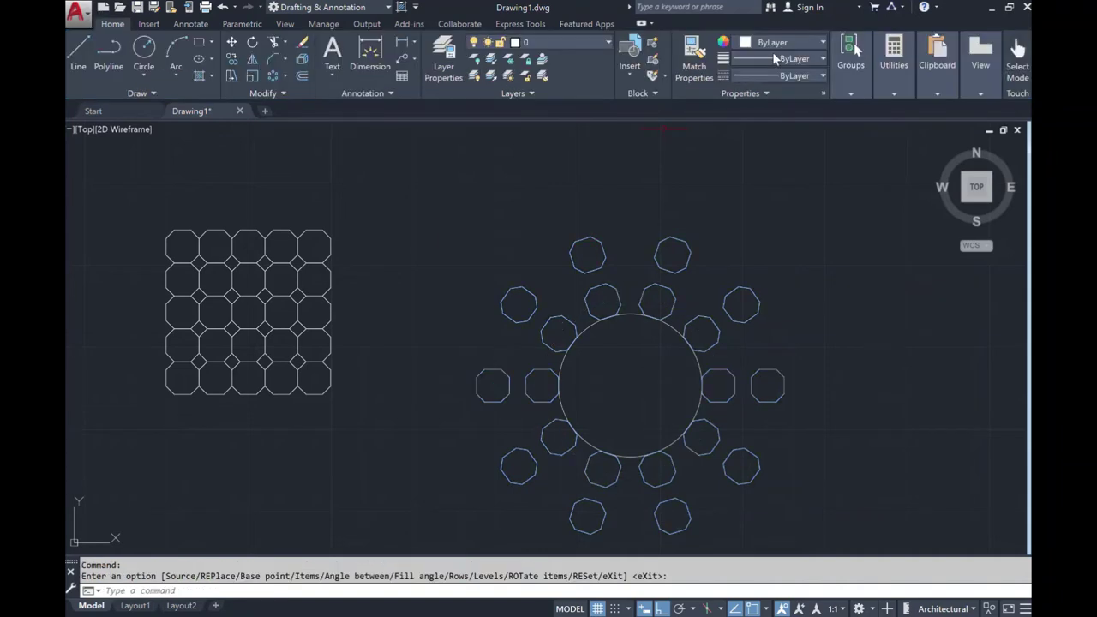
left_click(290, 232)
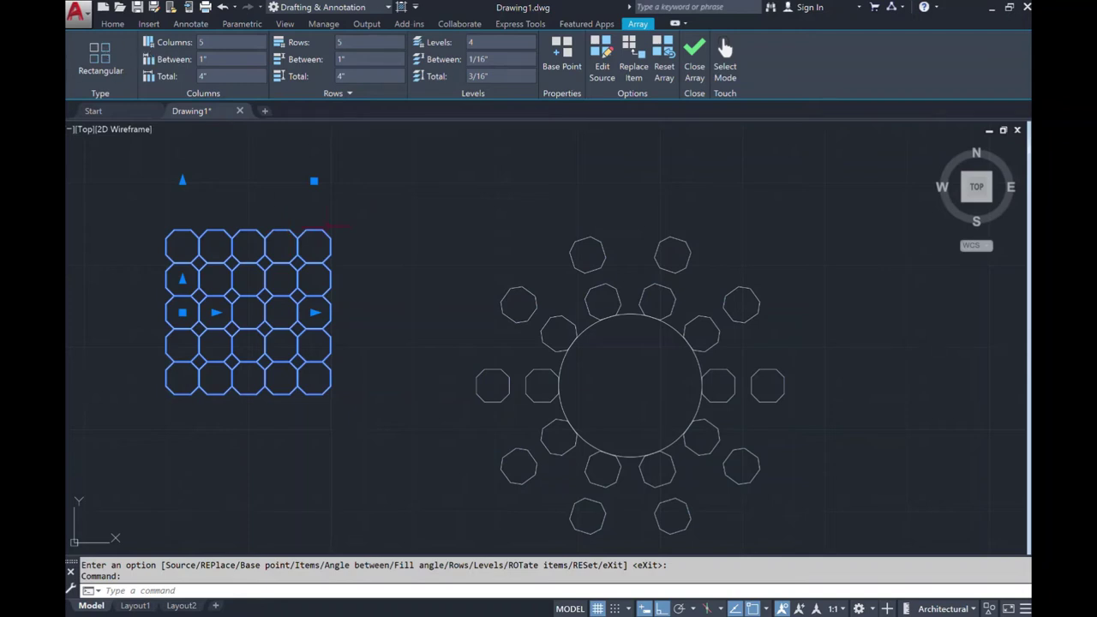
key("Escape")
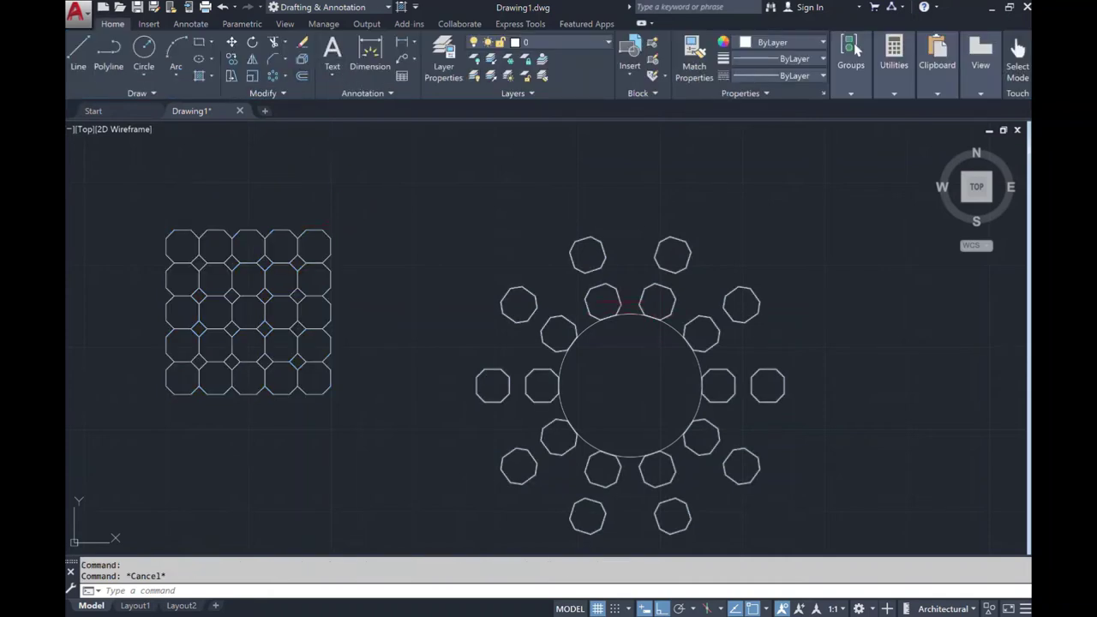
scroll(621, 305, "up", 2)
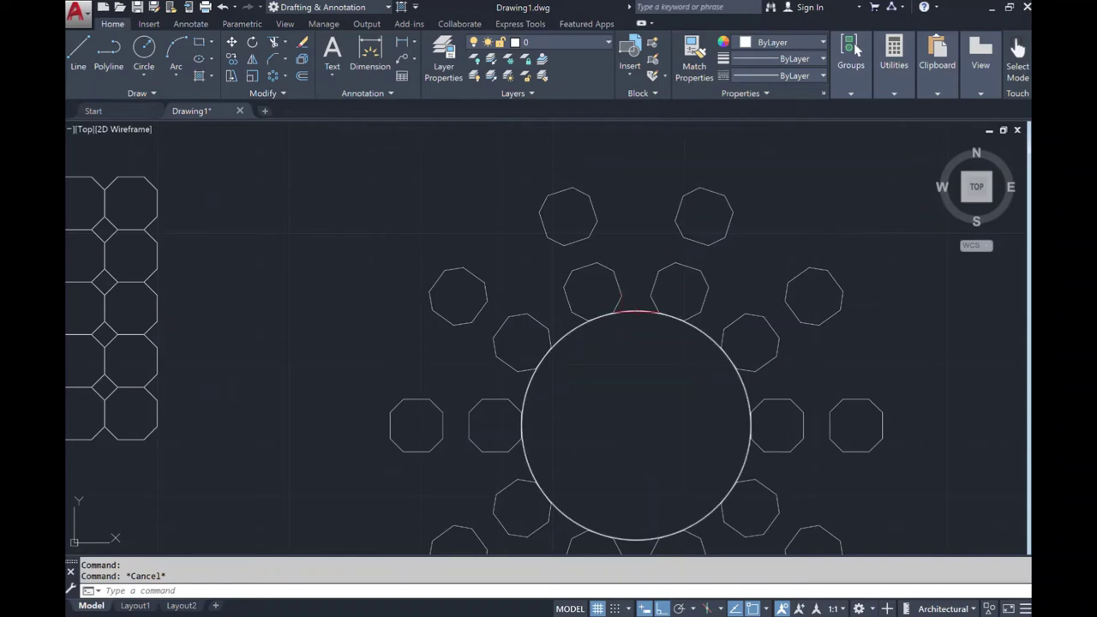
scroll(636, 317, "down", 2)
left_click(636, 313)
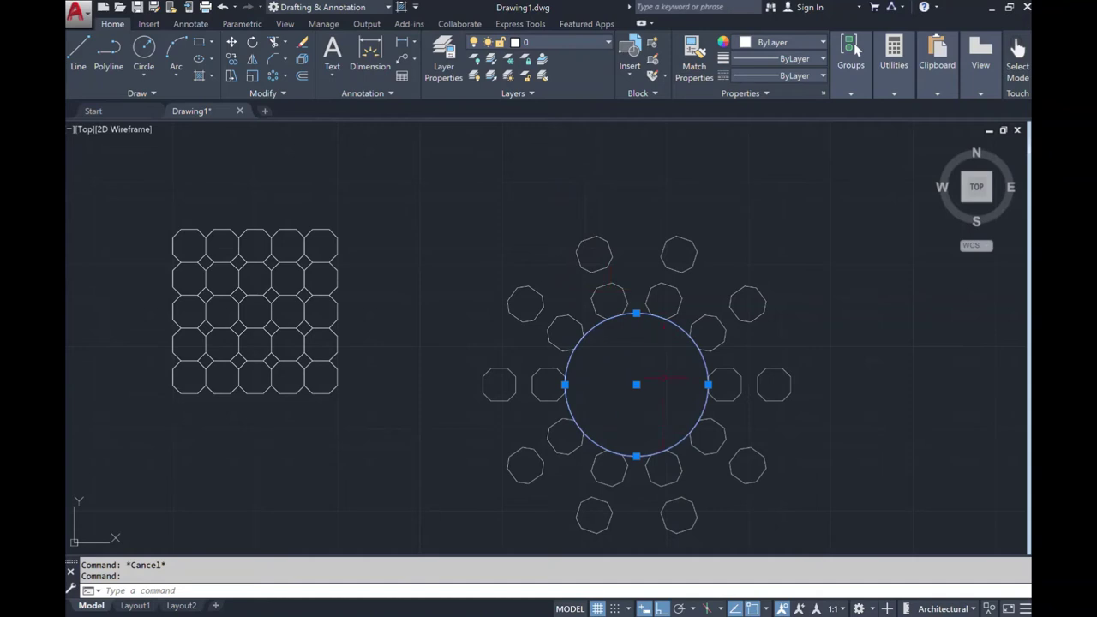
key("Escape")
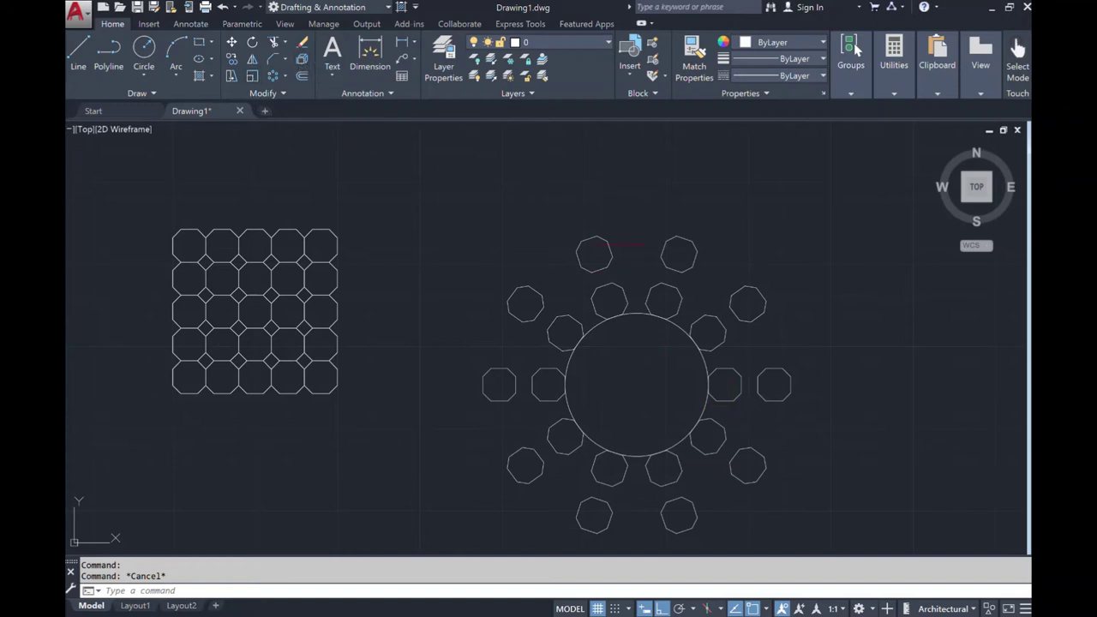
Explode the two-row polar array of octagons
left_click(300, 60)
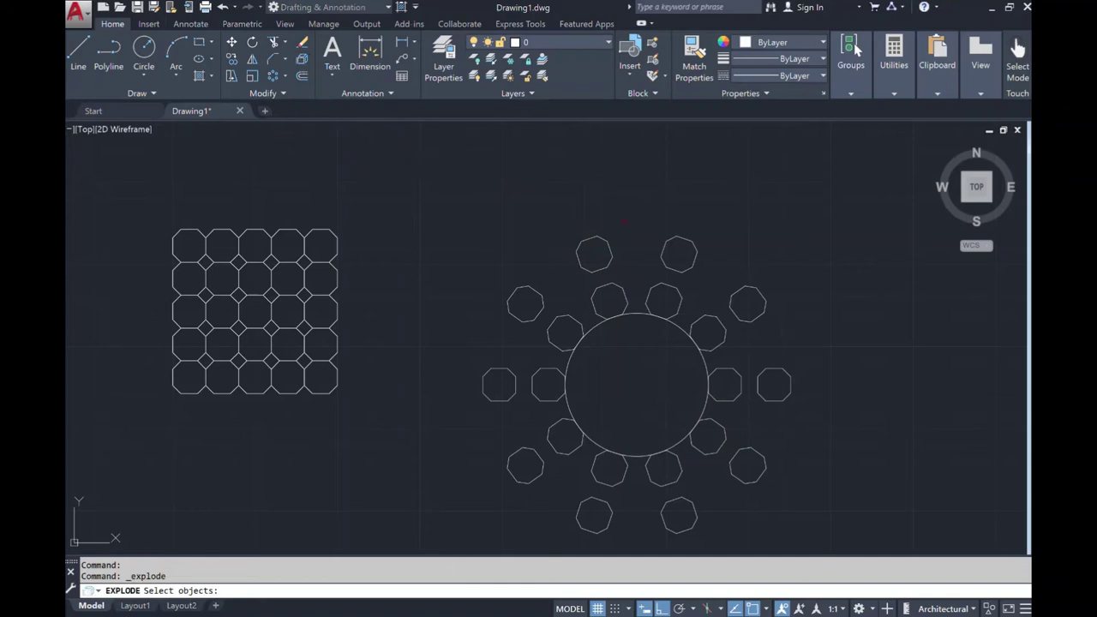
scroll(619, 251, "up", 2)
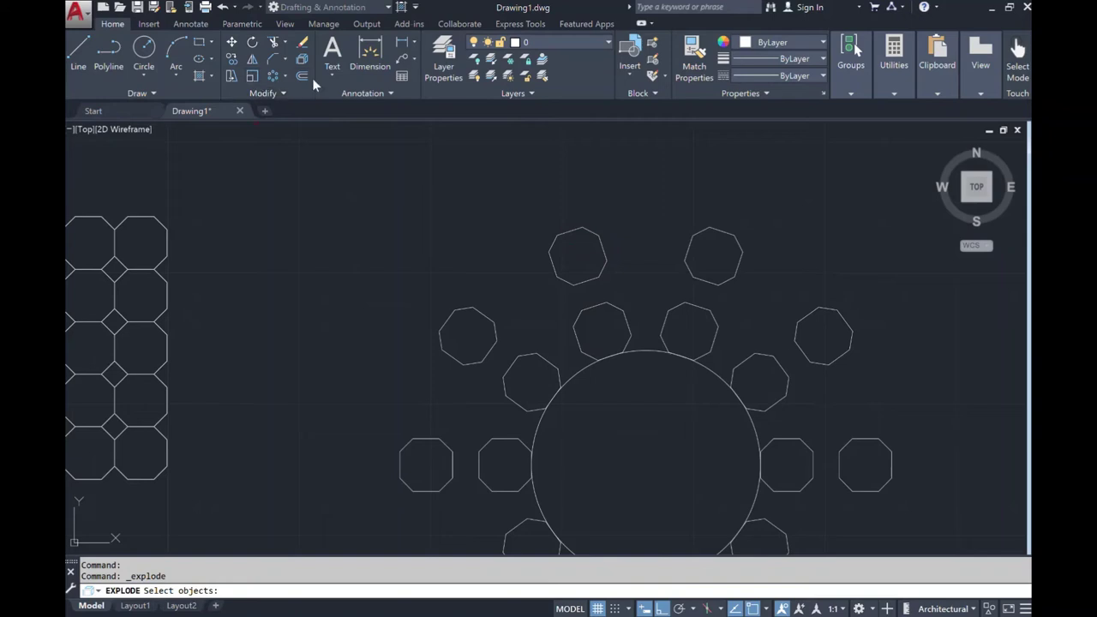
left_click(581, 229)
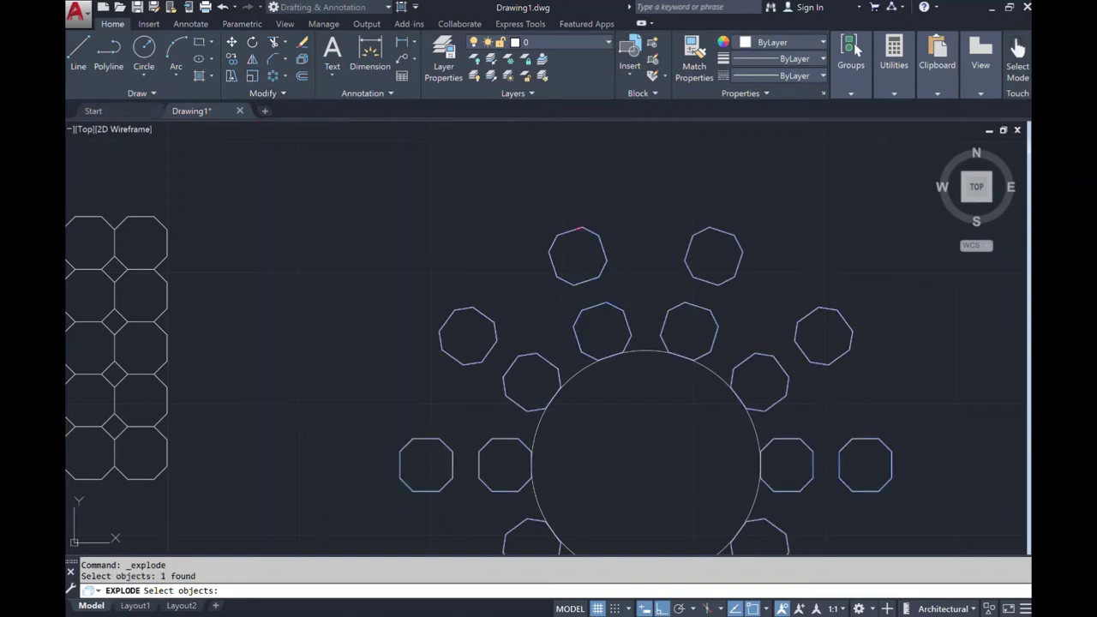
key("Return")
Select several of the exploded octagons around the circle to check whether they are separate objects
scroll(577, 229, "up", 4)
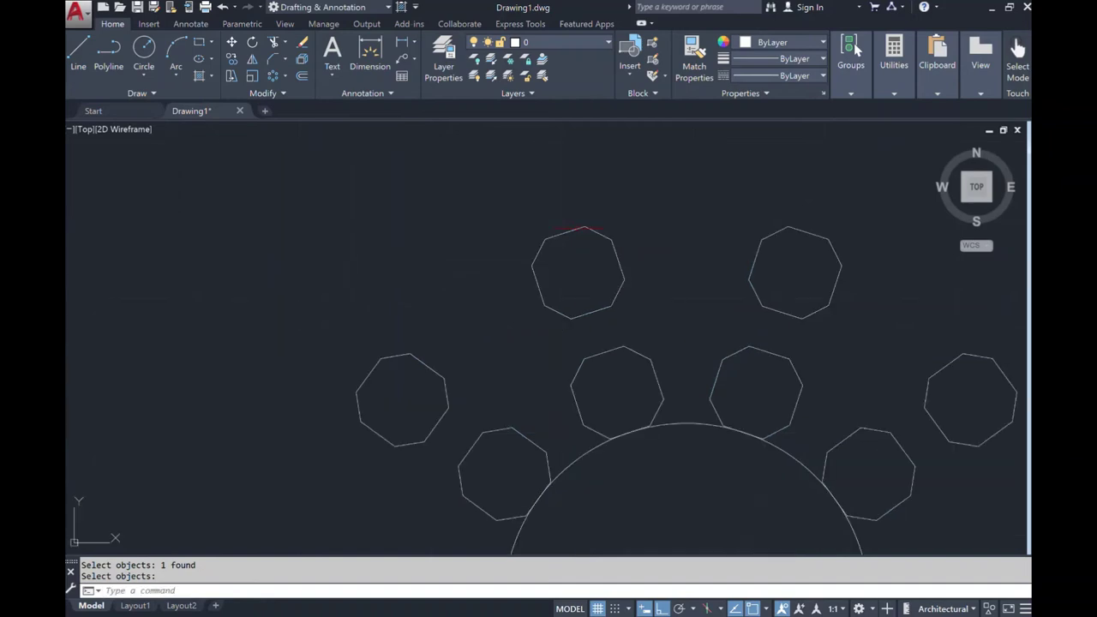
left_click(577, 229)
scroll(476, 332, "down", 3)
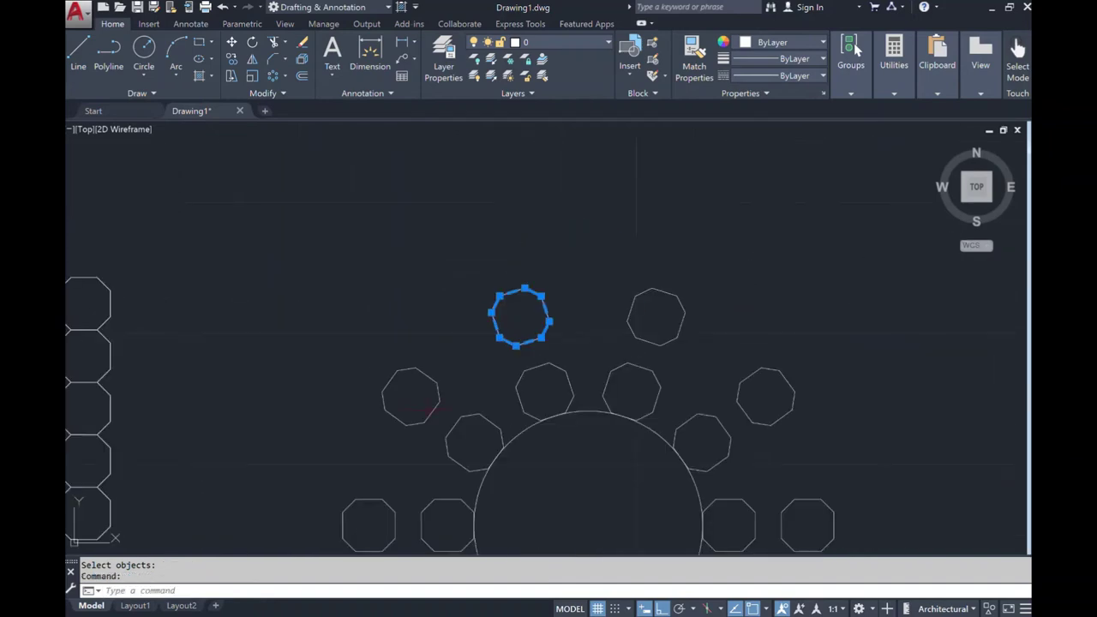
left_click(432, 377)
left_click(461, 422)
left_click(474, 416)
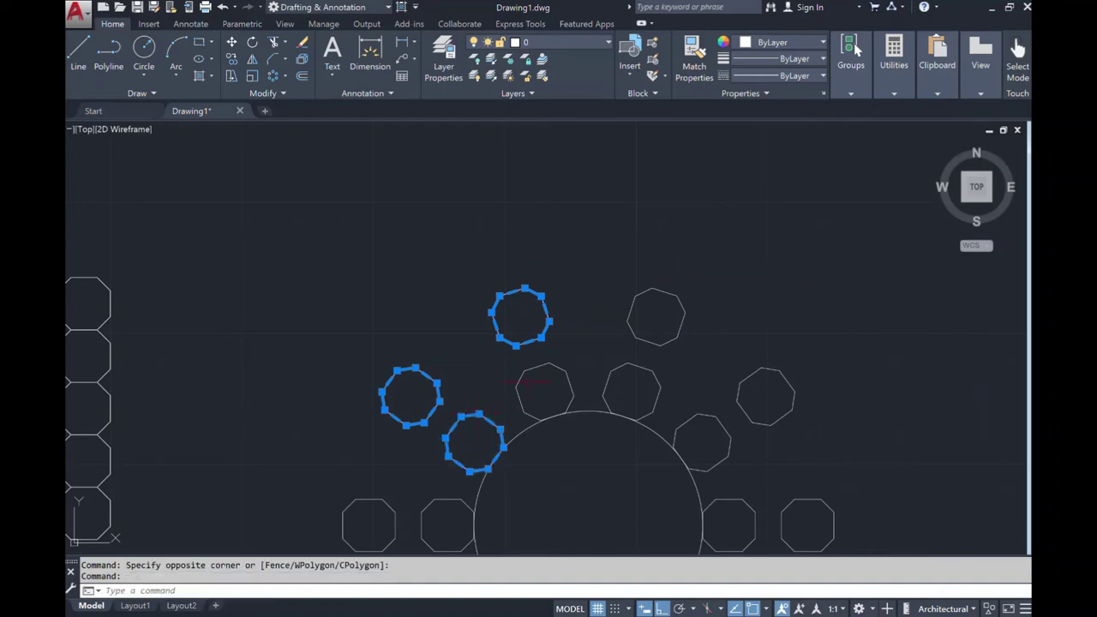
left_click(536, 365)
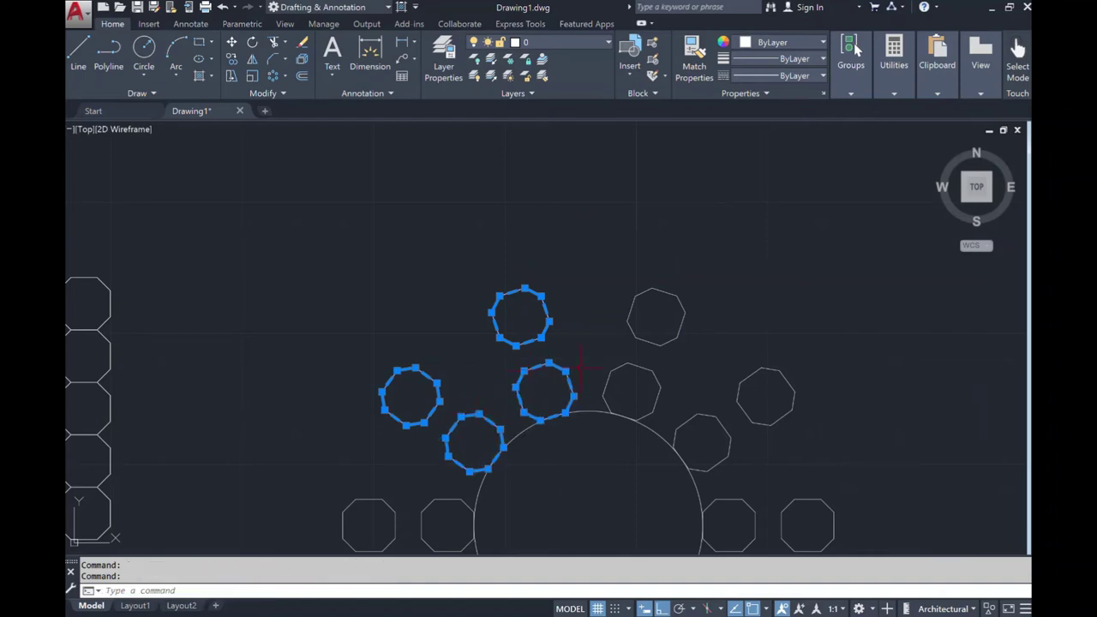
left_click(605, 373)
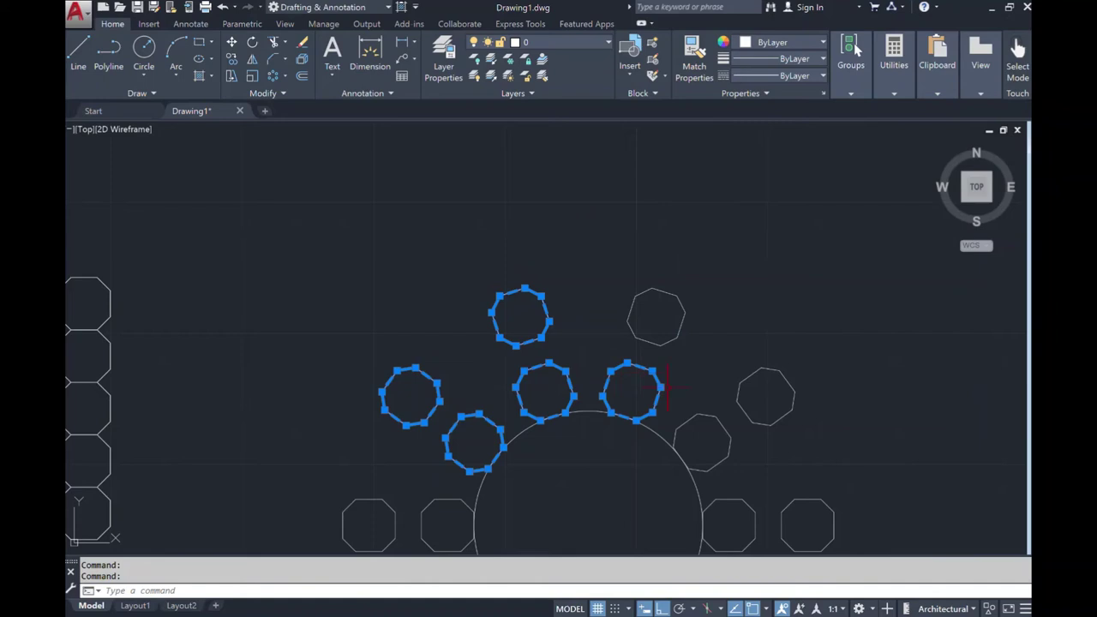
key("Escape")
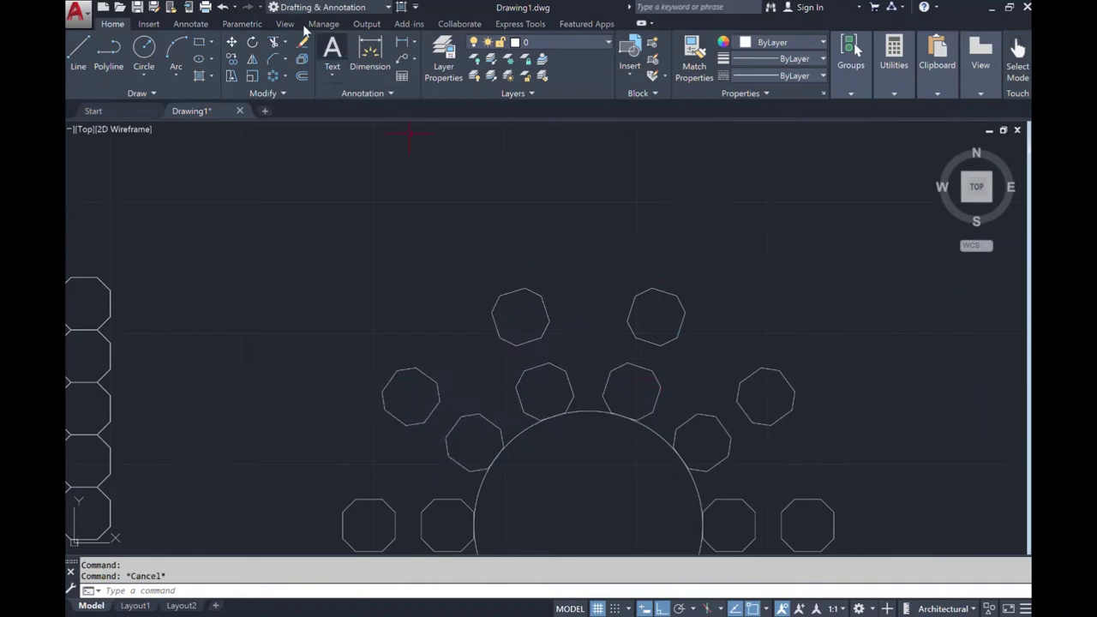
Undo the explosion of the polar array
left_click(222, 7)
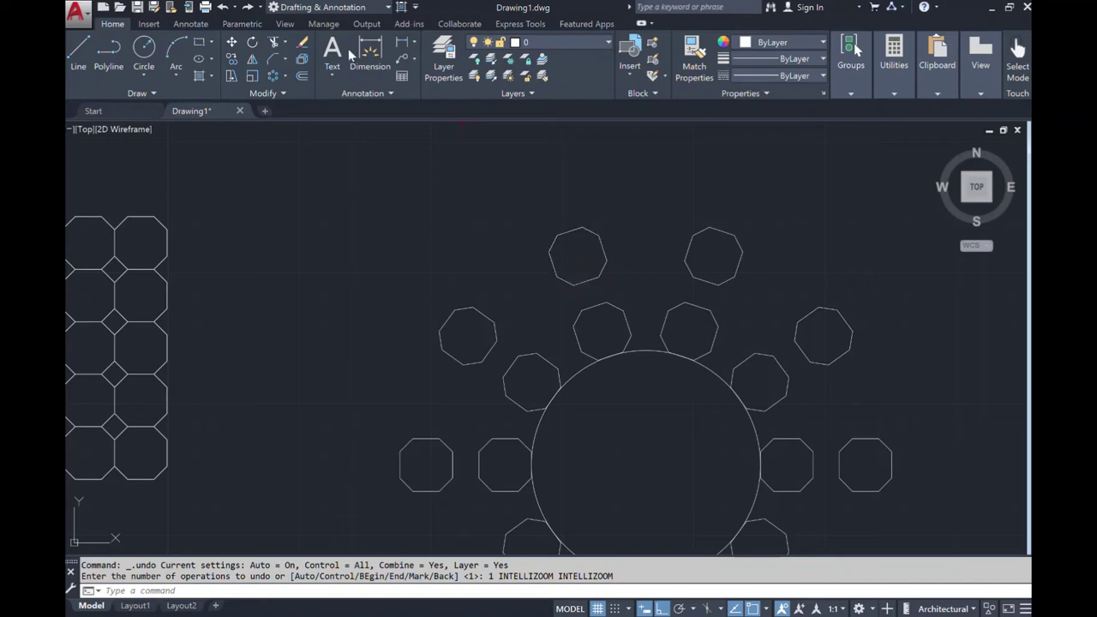
left_click(222, 7)
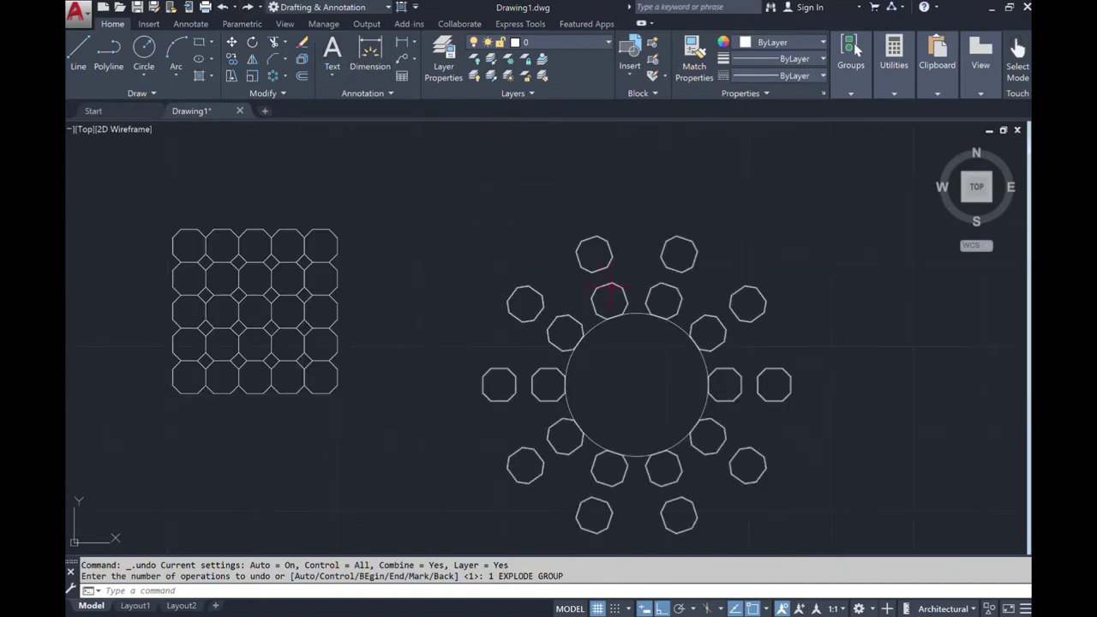
Select the circle and the two-row polar array of octagons in turn to examine how each is grouped
scroll(605, 290, "up", 4)
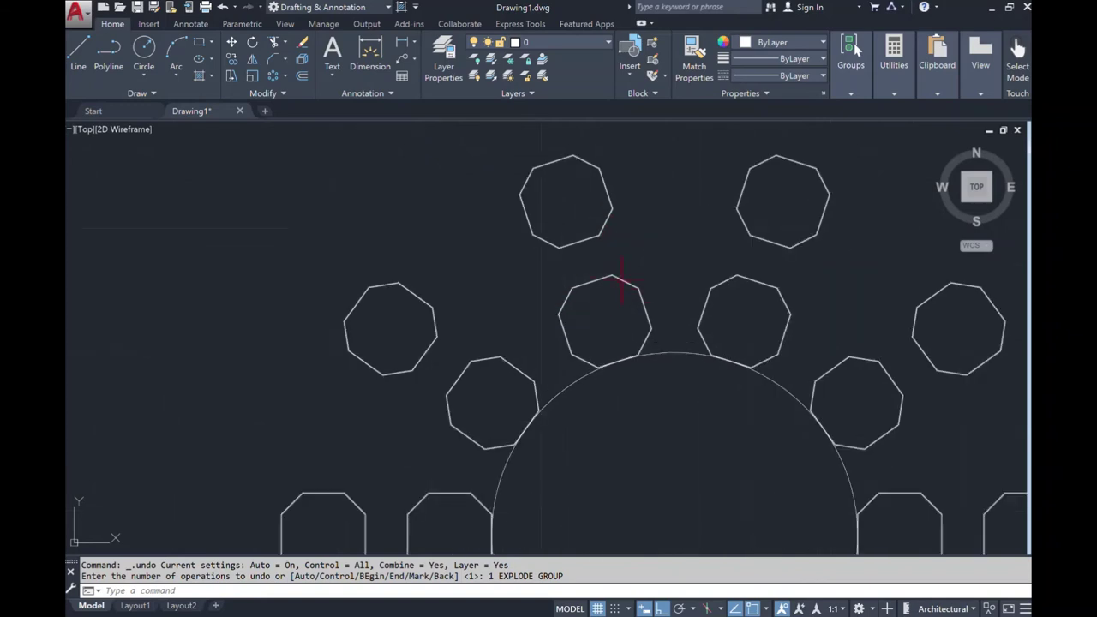
scroll(610, 278, "down", 2)
left_click(650, 227)
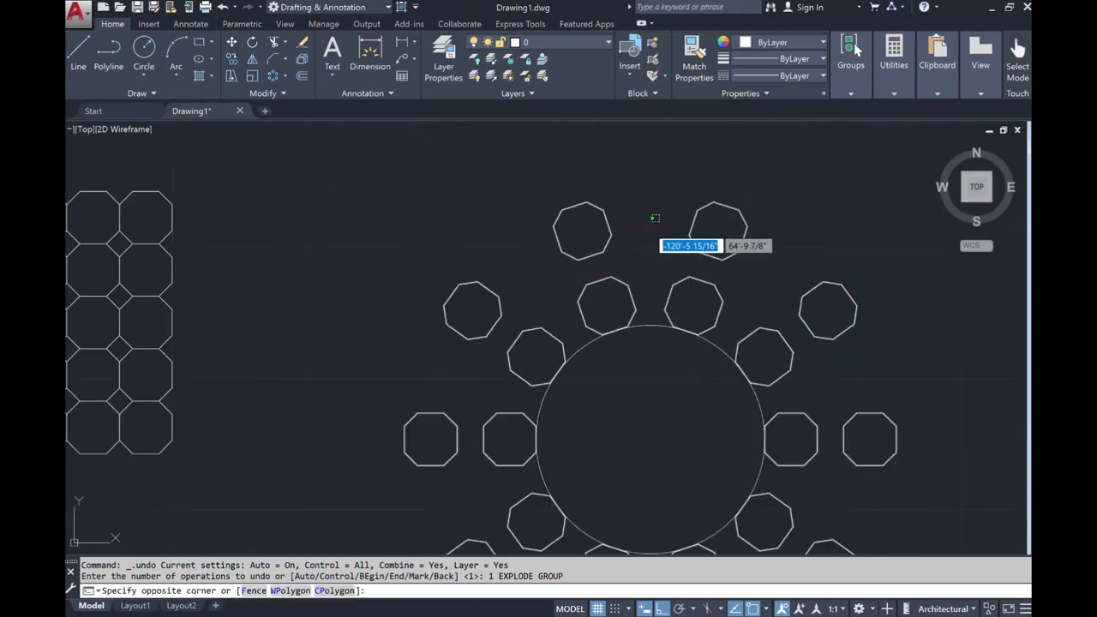
key("Escape")
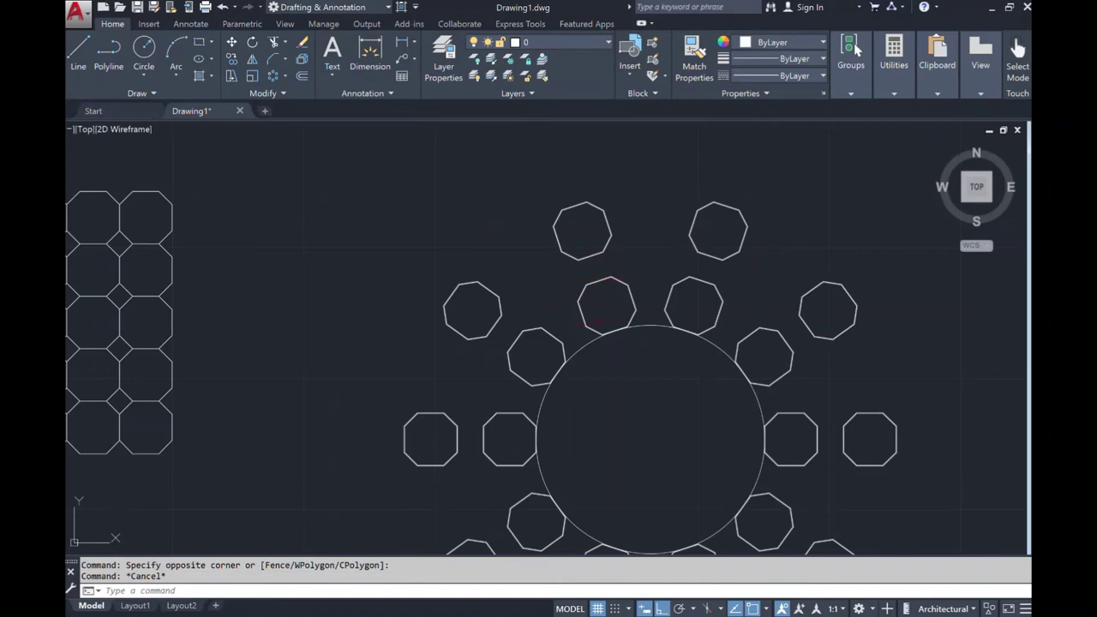
left_click(586, 343)
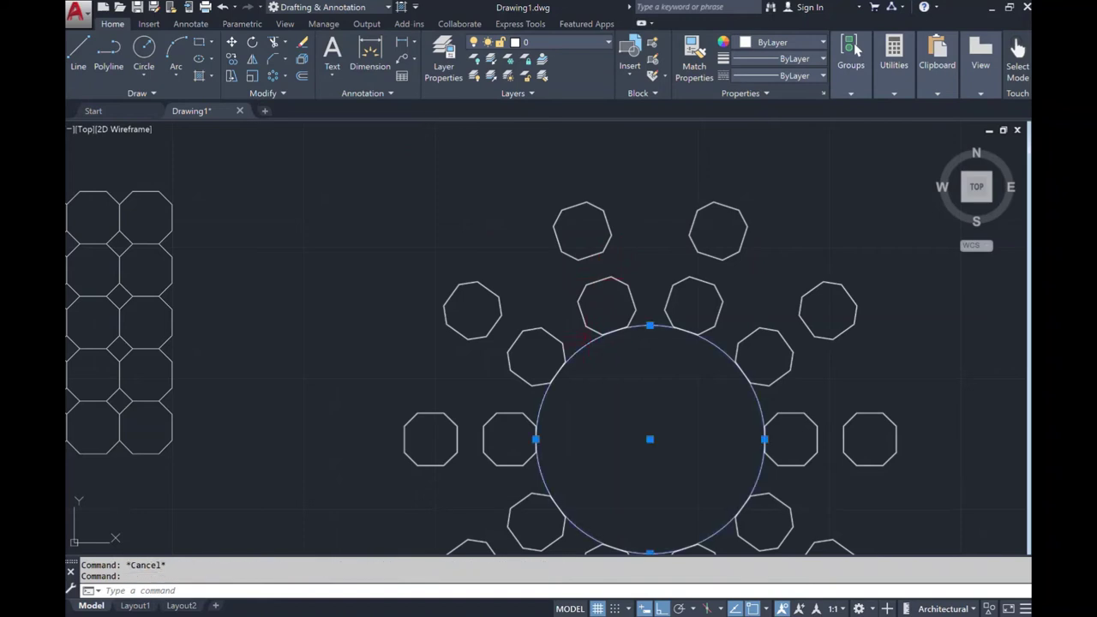
key("Escape")
left_click(624, 282)
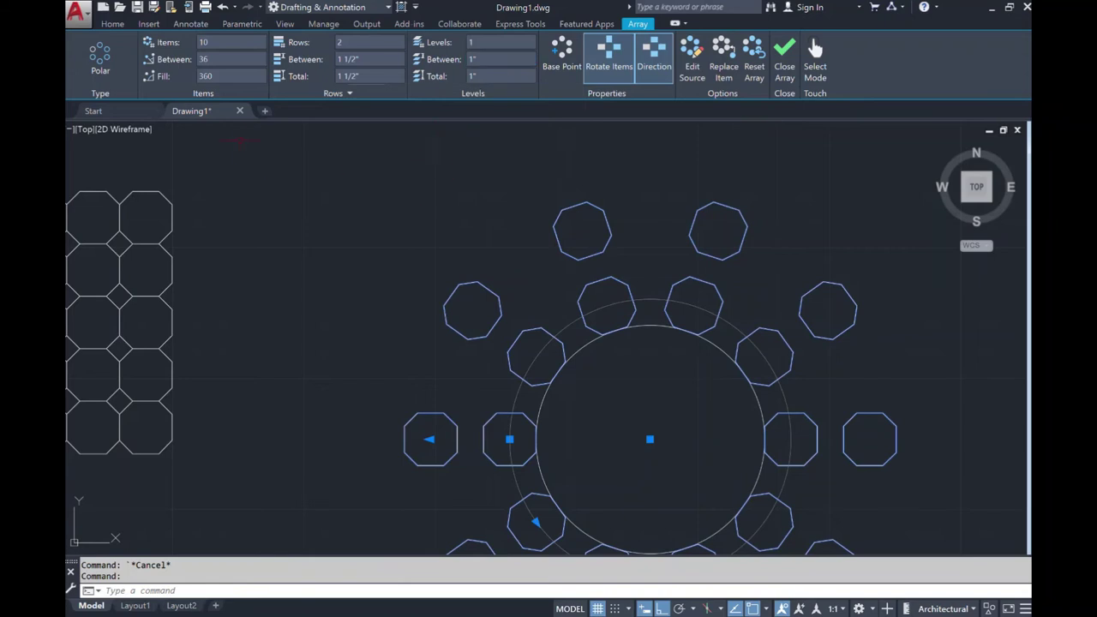
key("Escape")
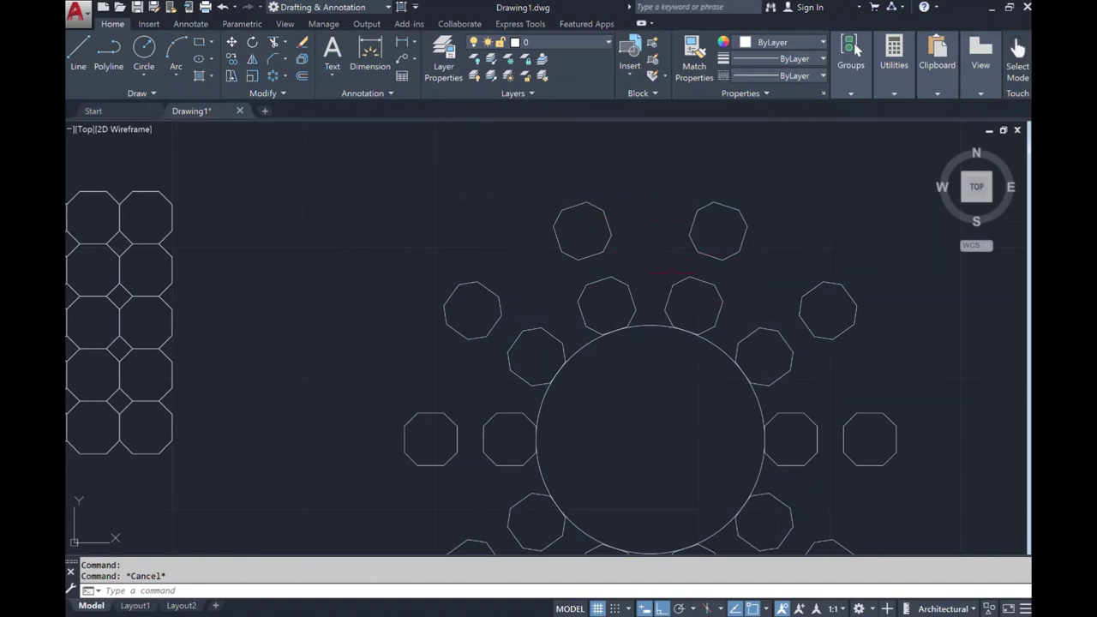
Explode the two-row polar array around the circle into individual octagons
left_click(301, 63)
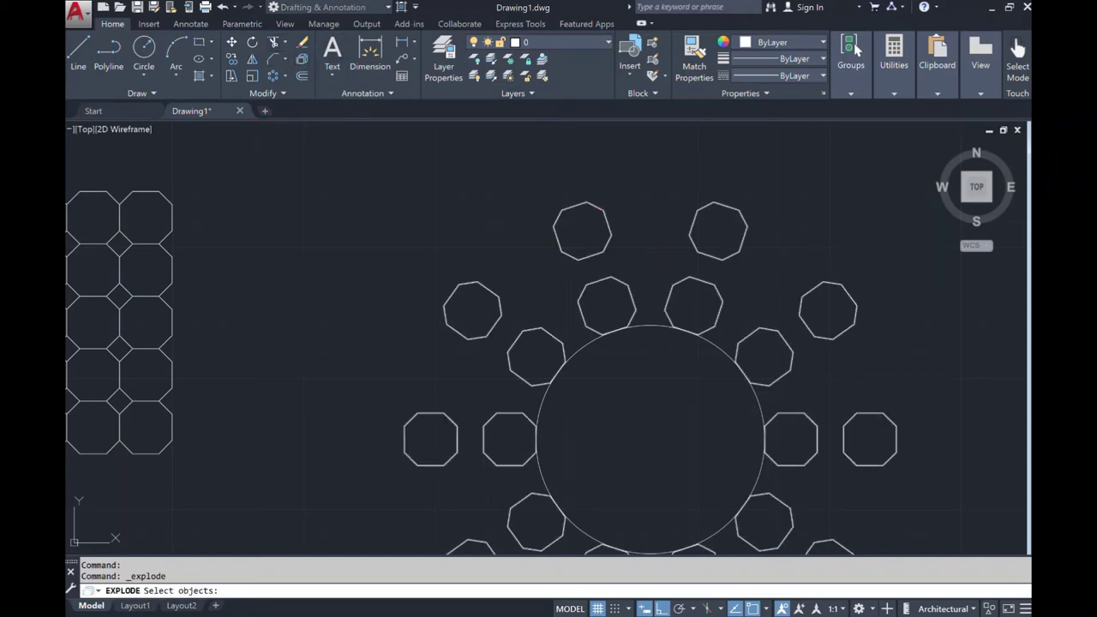
left_click(600, 209)
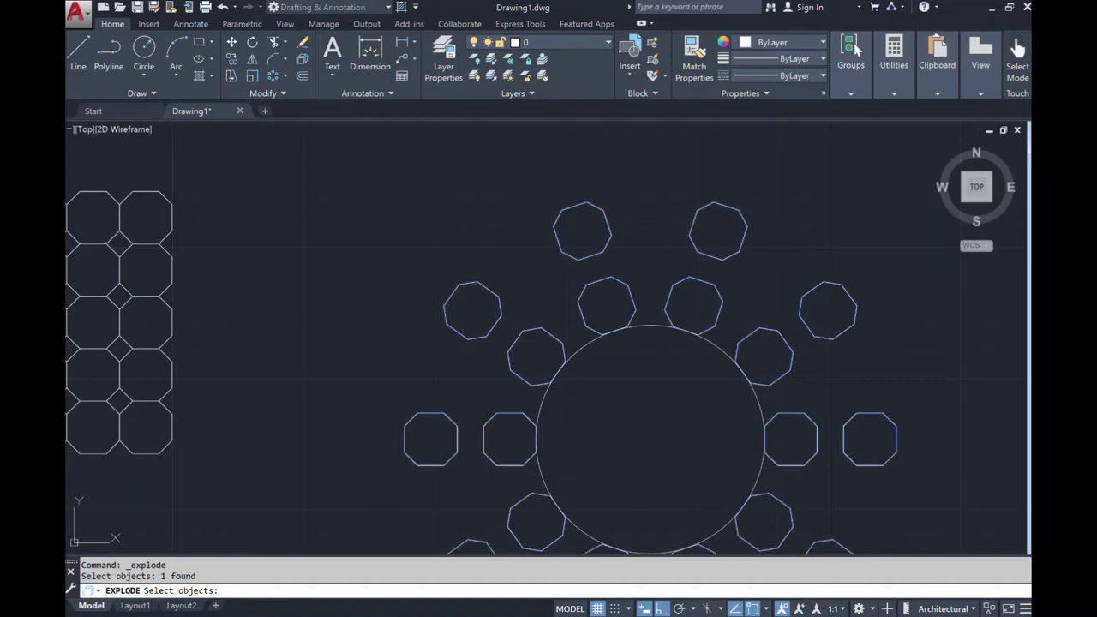
key("Return")
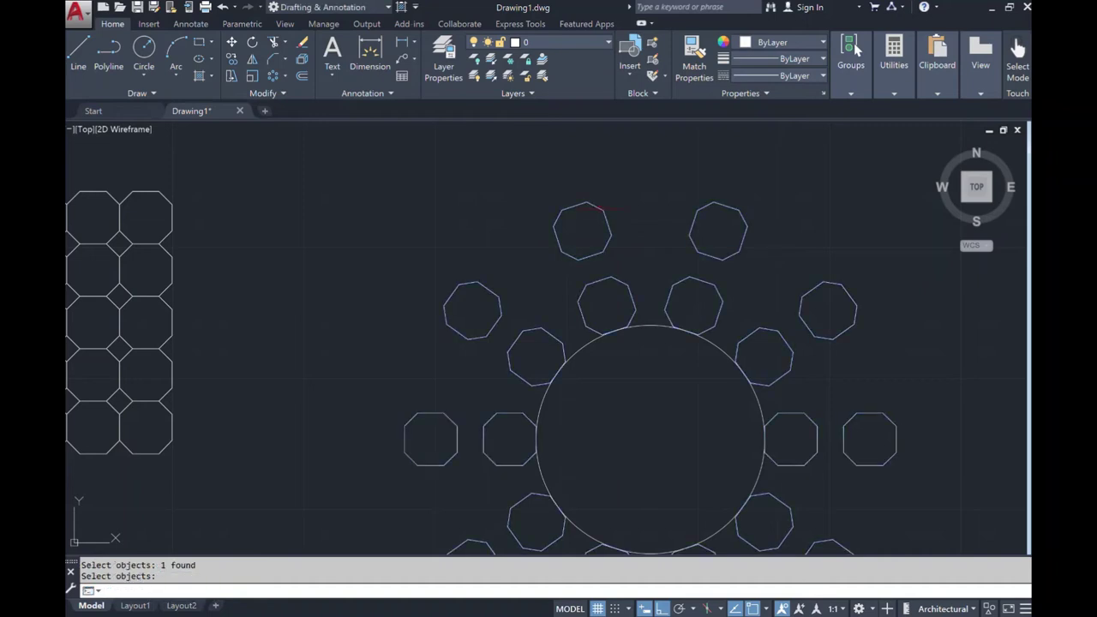
Select twelve of the exploded octagons around the circle one by one to check whether they are separate objects
left_click(607, 201)
left_click(567, 244)
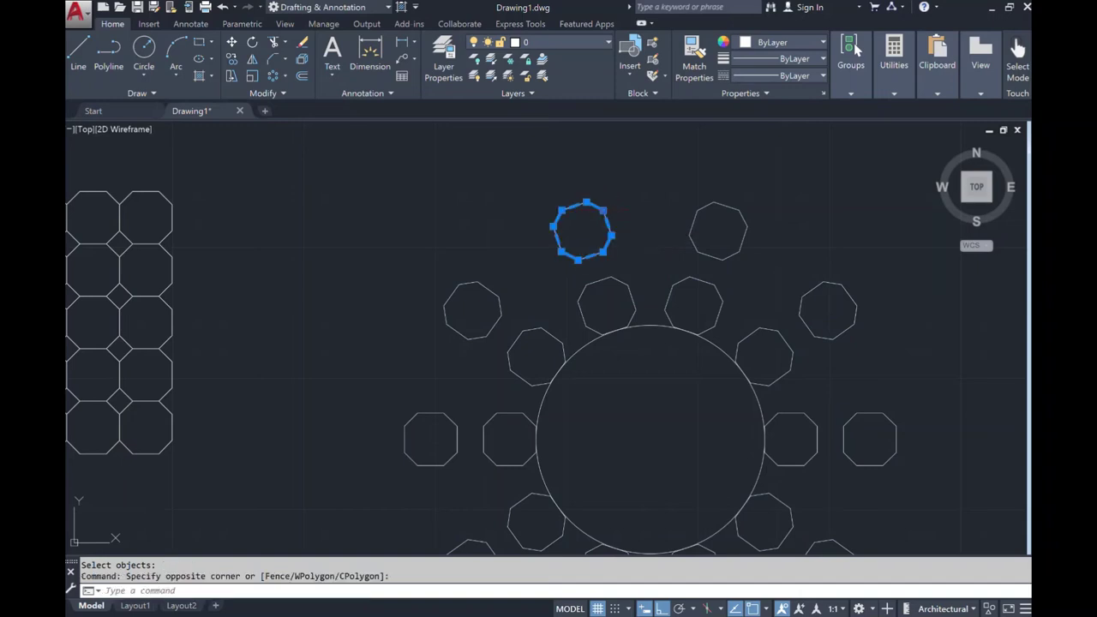
left_click(469, 285)
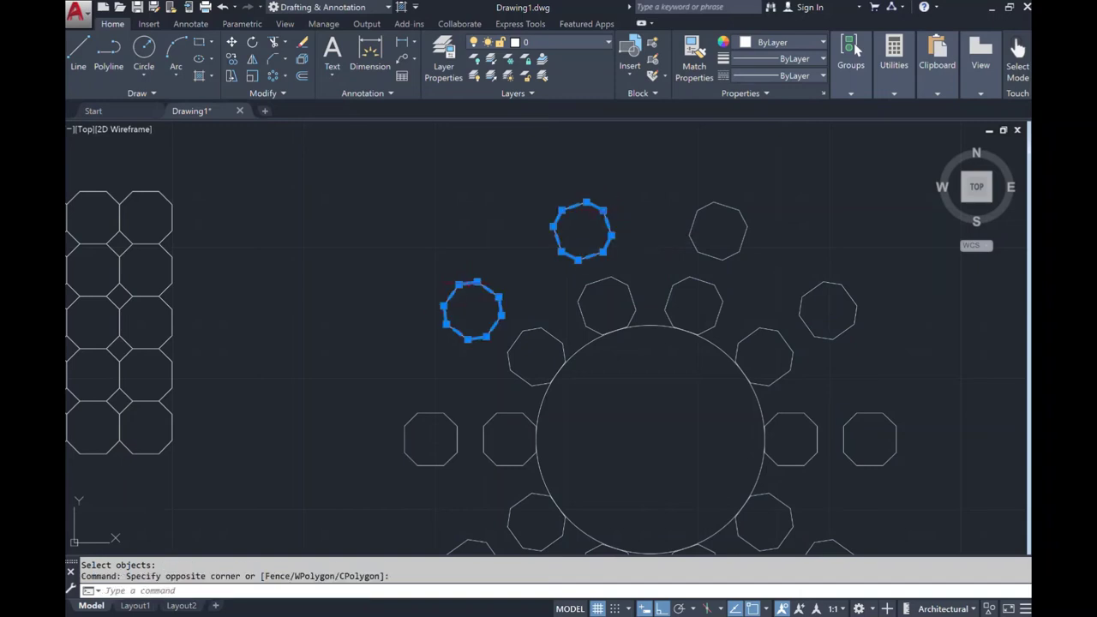
left_click(514, 343)
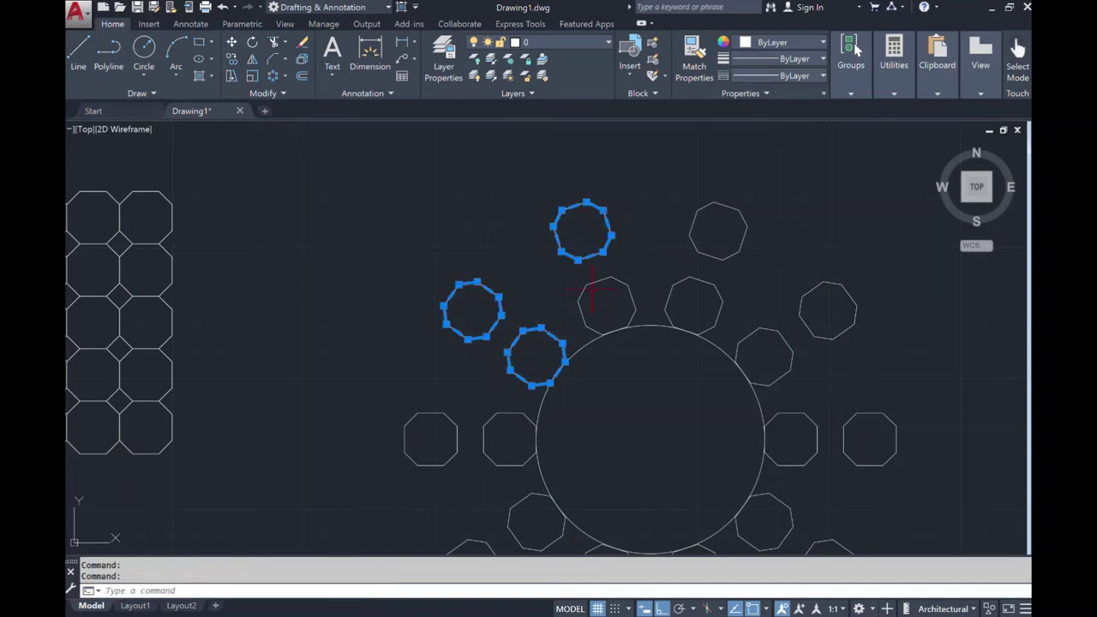
left_click(588, 287)
left_click(681, 278)
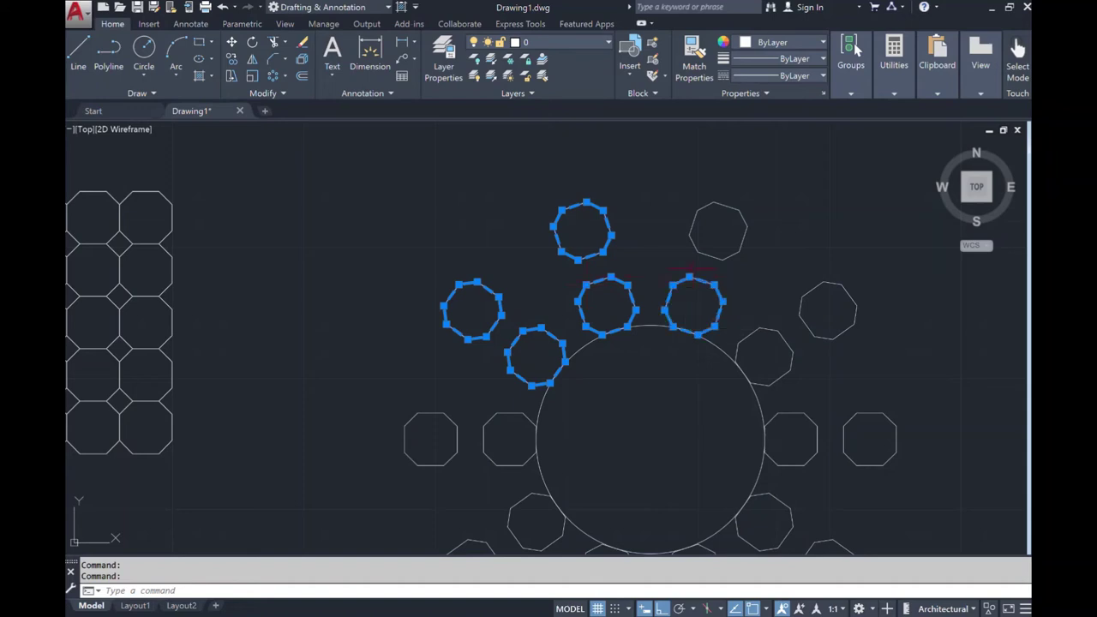
left_click(708, 252)
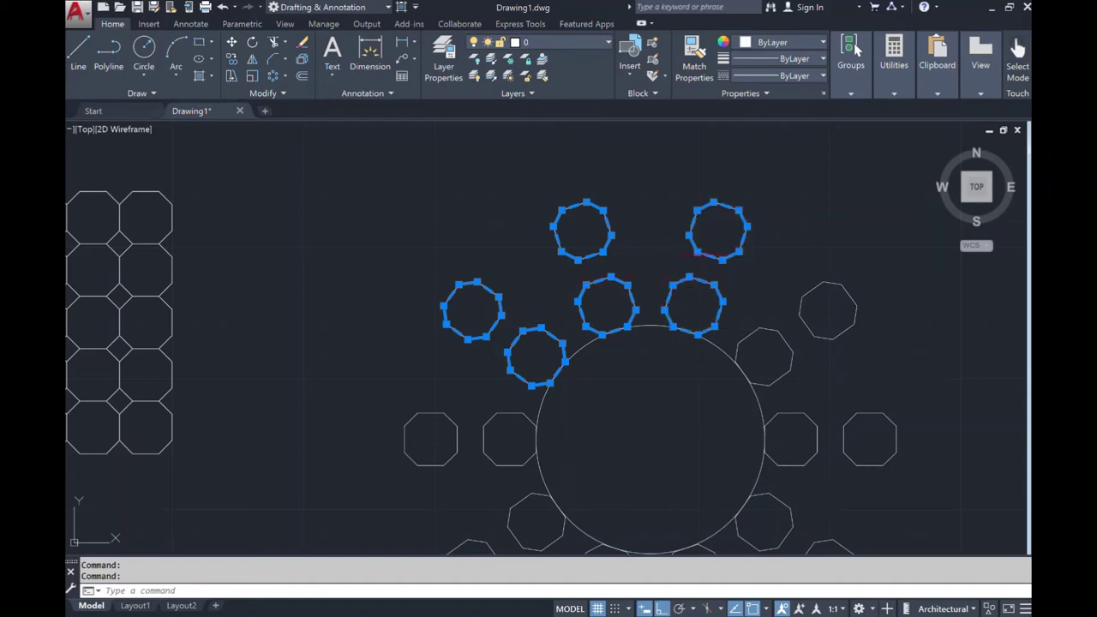
left_click(519, 414)
left_click(448, 417)
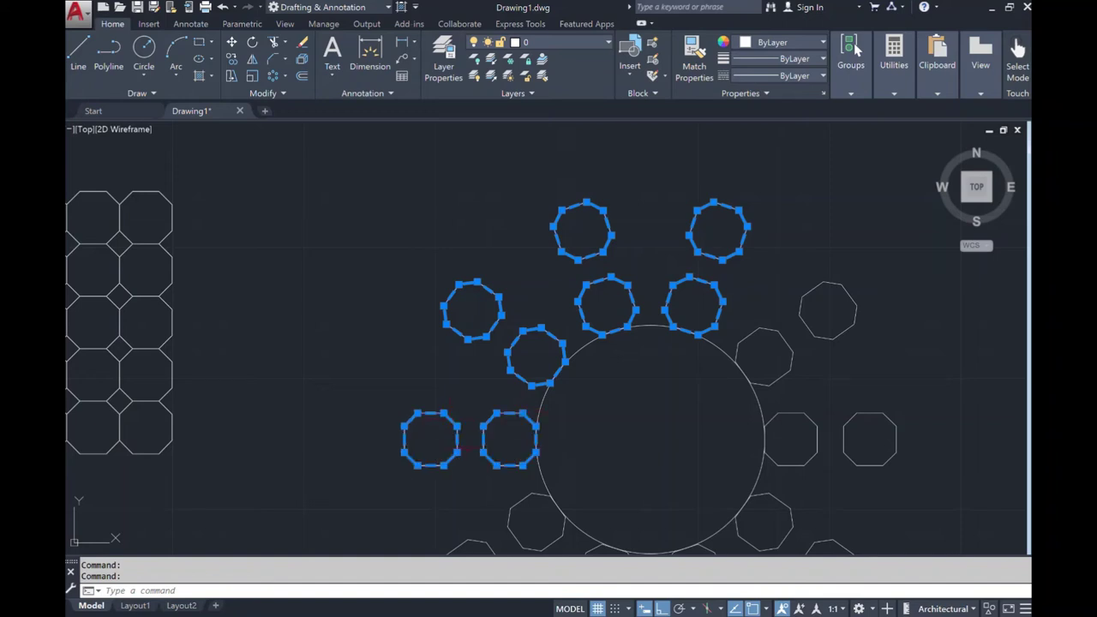
left_click(511, 509)
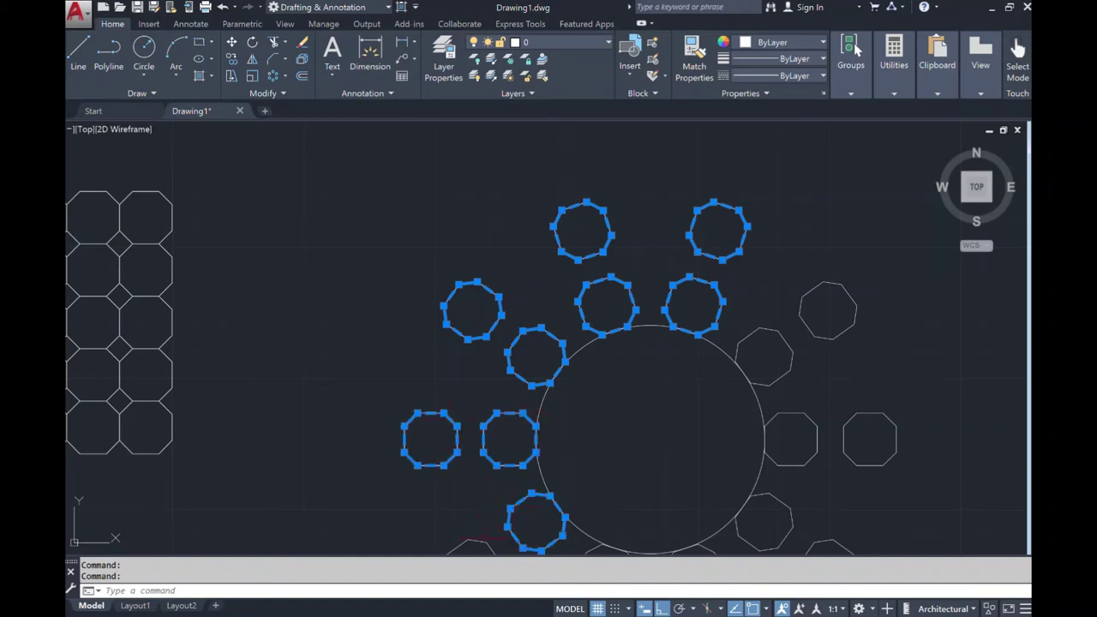
left_click(480, 542)
left_click(761, 327)
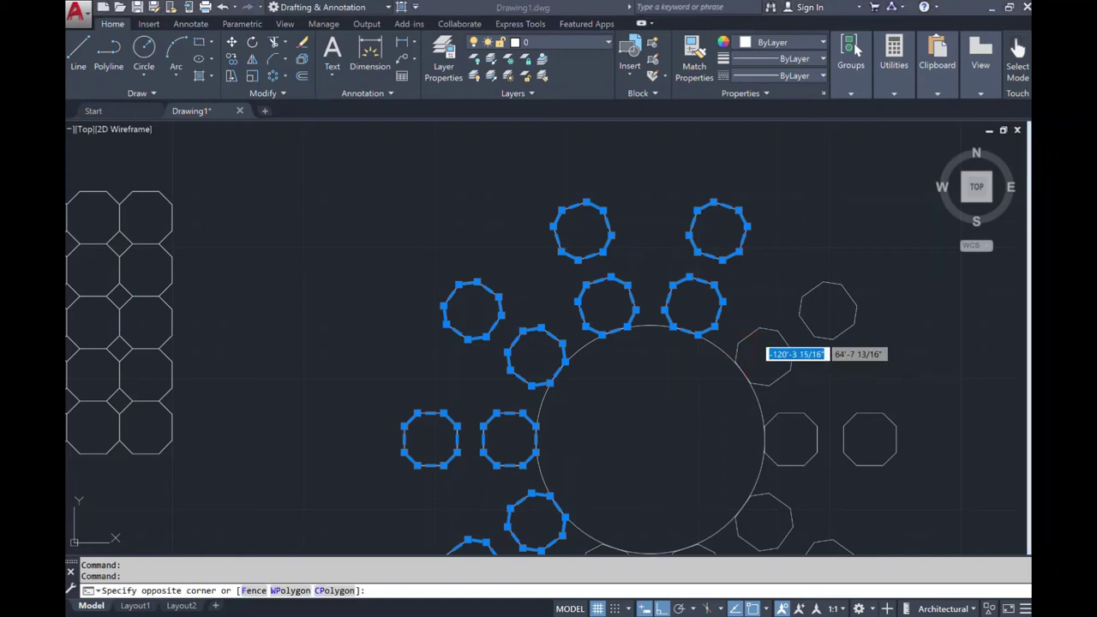
scroll(879, 318, "down", 2)
left_click(866, 295)
left_click(825, 341)
Try to move the twelve selected octagons straight up
left_click(231, 42)
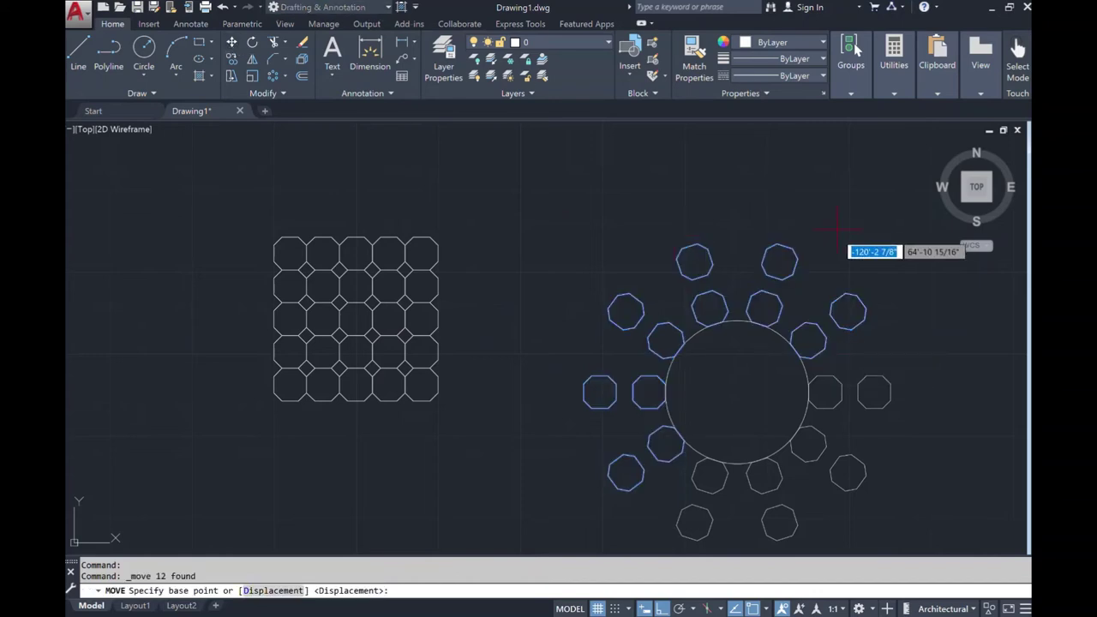
left_click(776, 239)
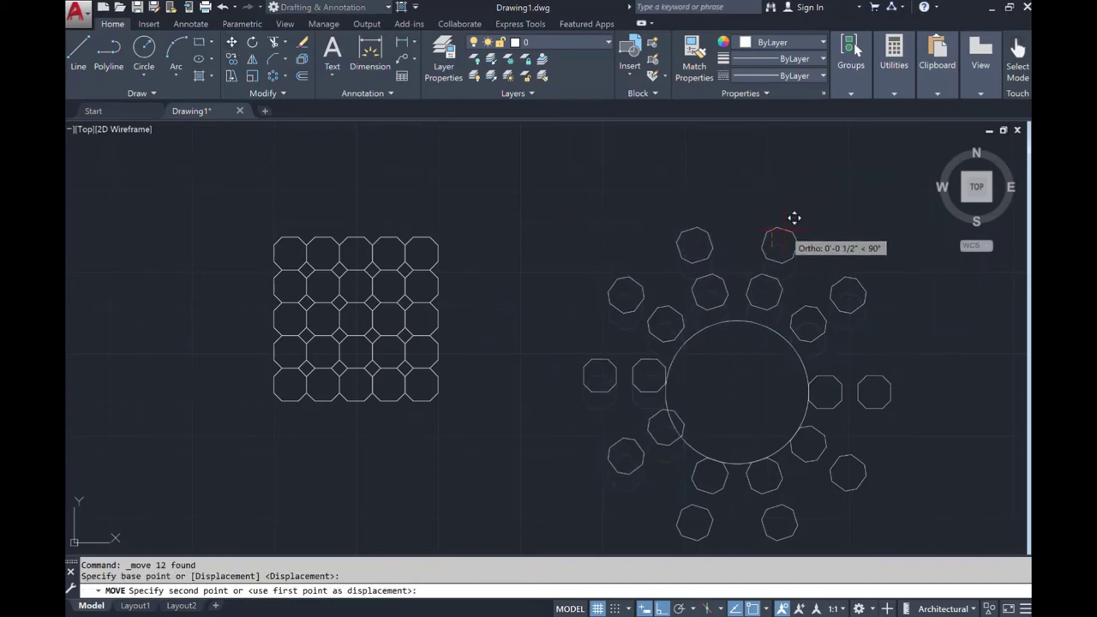
key("Escape")
Move the upper-left outer octagon straight up away from the ring, and undo that move
left_click(700, 250)
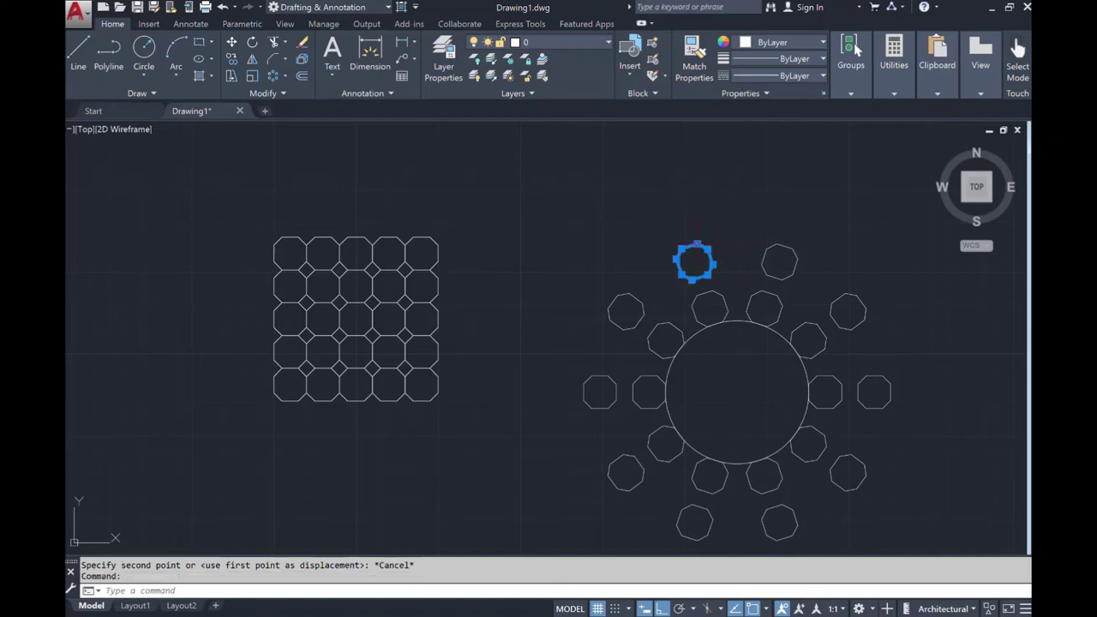
left_click(232, 42)
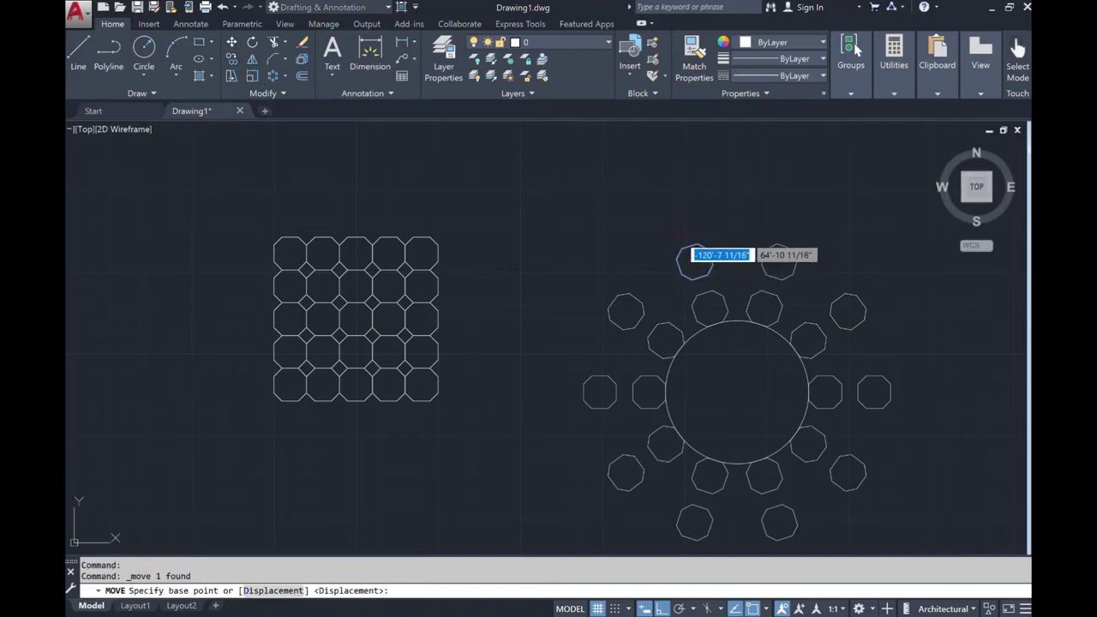
left_click(696, 259)
left_click(644, 189)
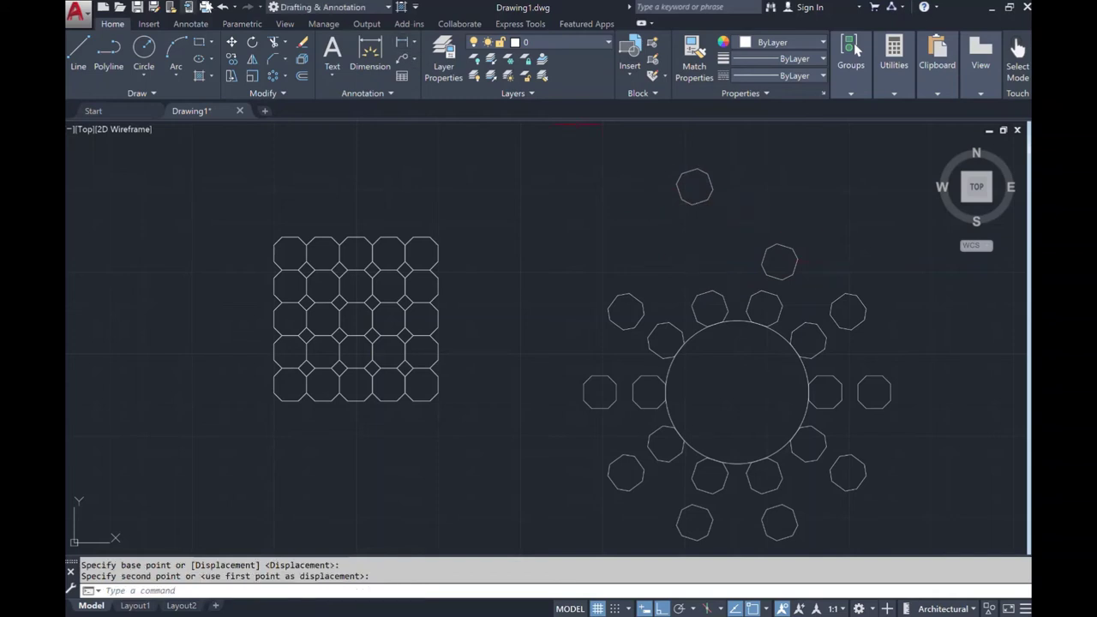
left_click(222, 7)
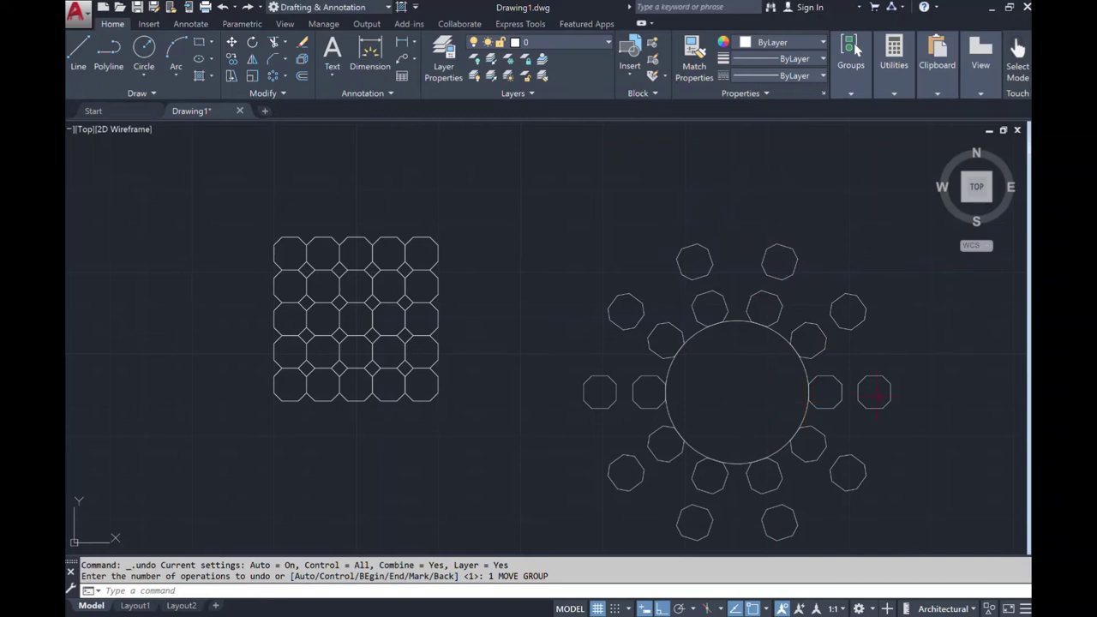
Select the rectangular array of octagons to examine its column, row and level settings, and close the array editing
scroll(312, 294, "up", 2)
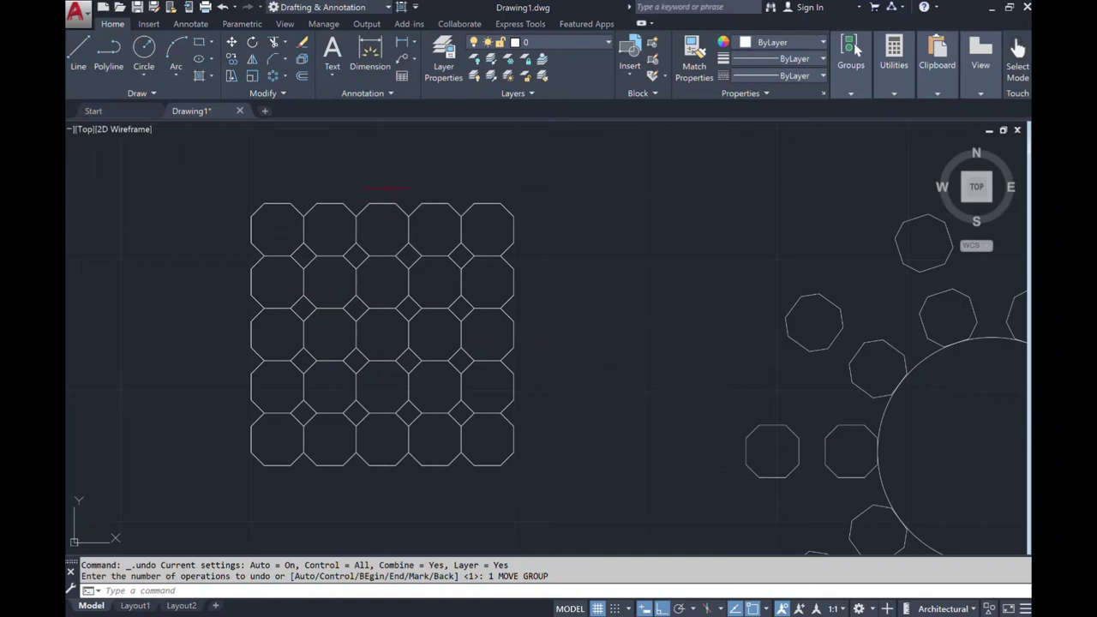
left_click(389, 206)
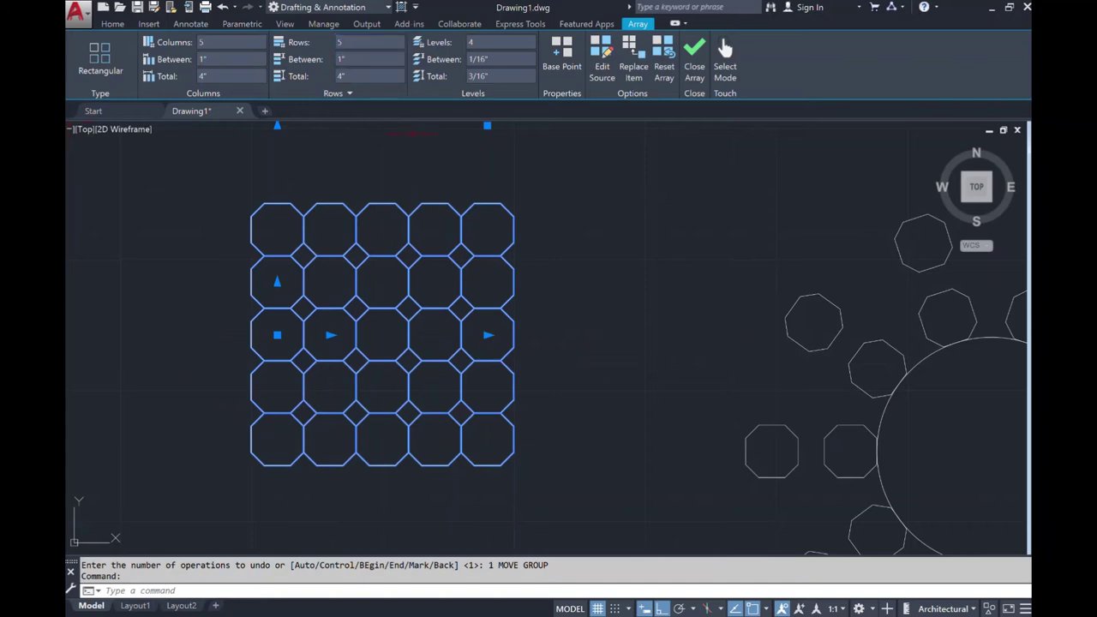
left_click(690, 73)
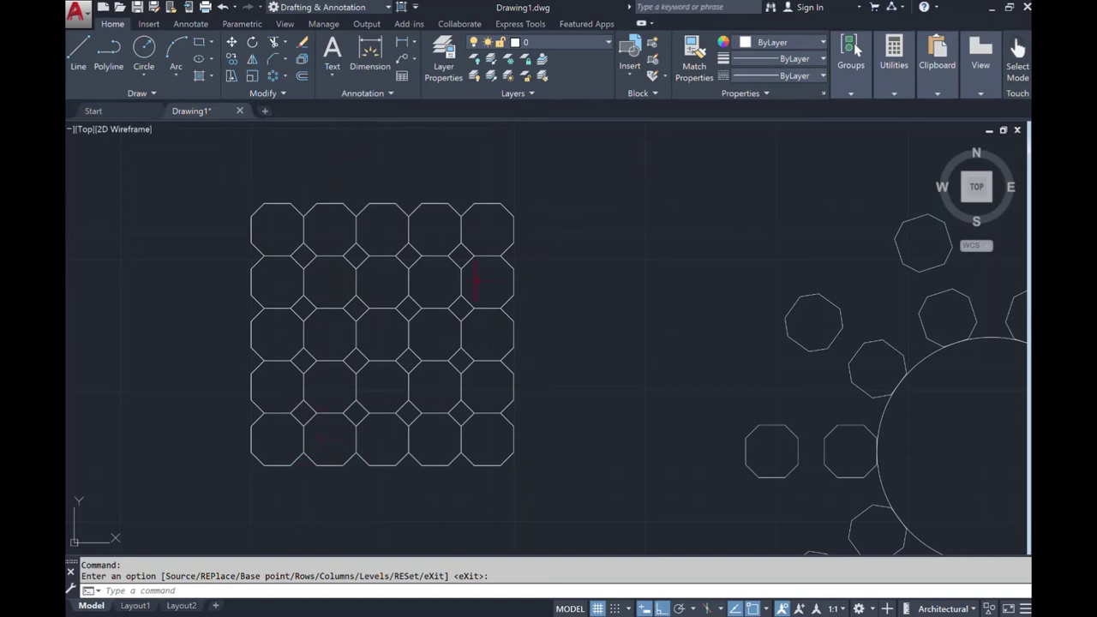
Explode the five-by-five rectangular array into individual octagons
left_click(303, 62)
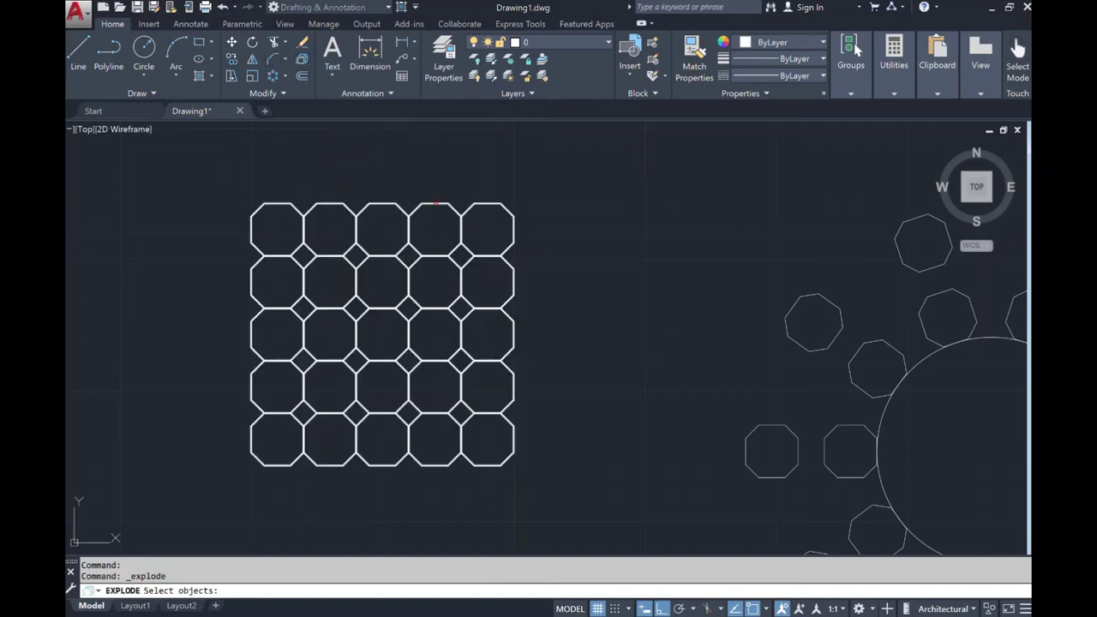
left_click(437, 204)
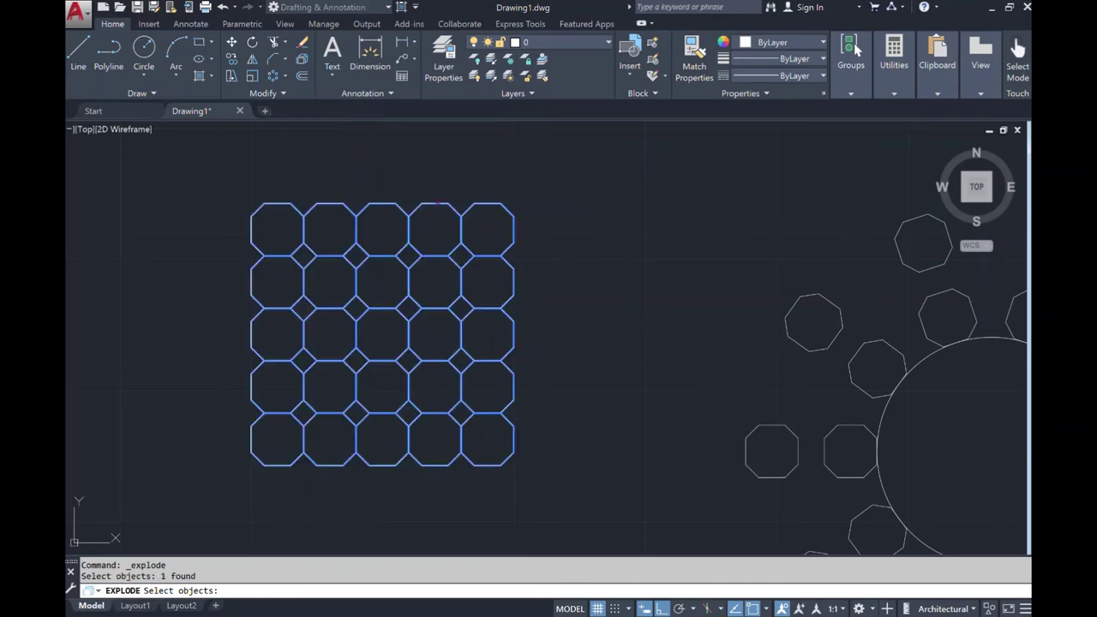
key("Return")
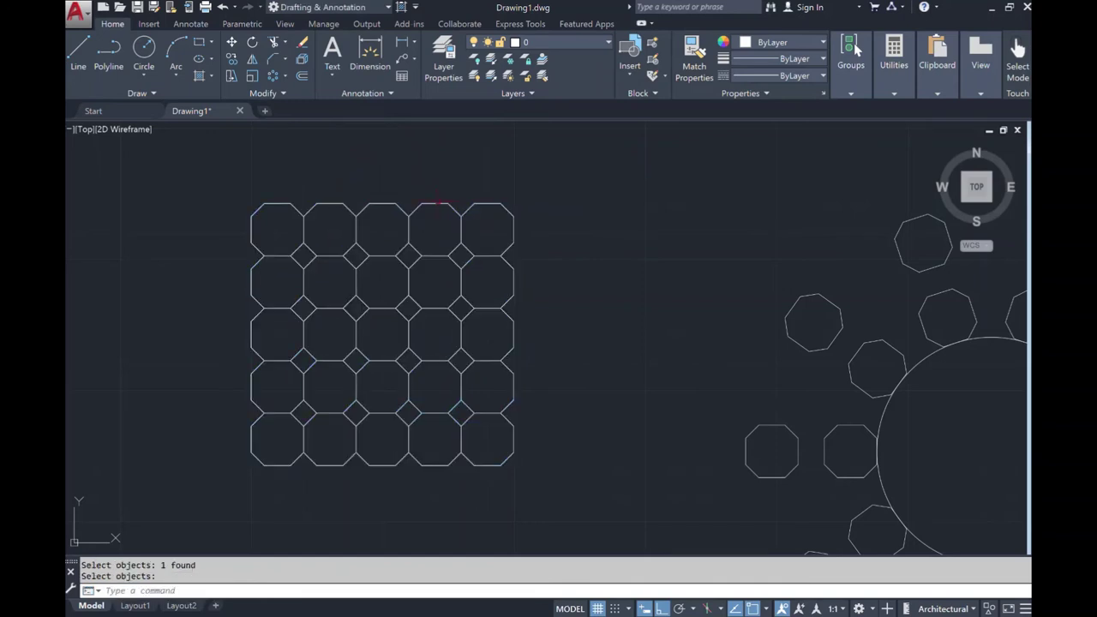
Erase three octagons from the top two rows of the exploded grid, plus one more in the second column
left_click(438, 204)
left_click(391, 302)
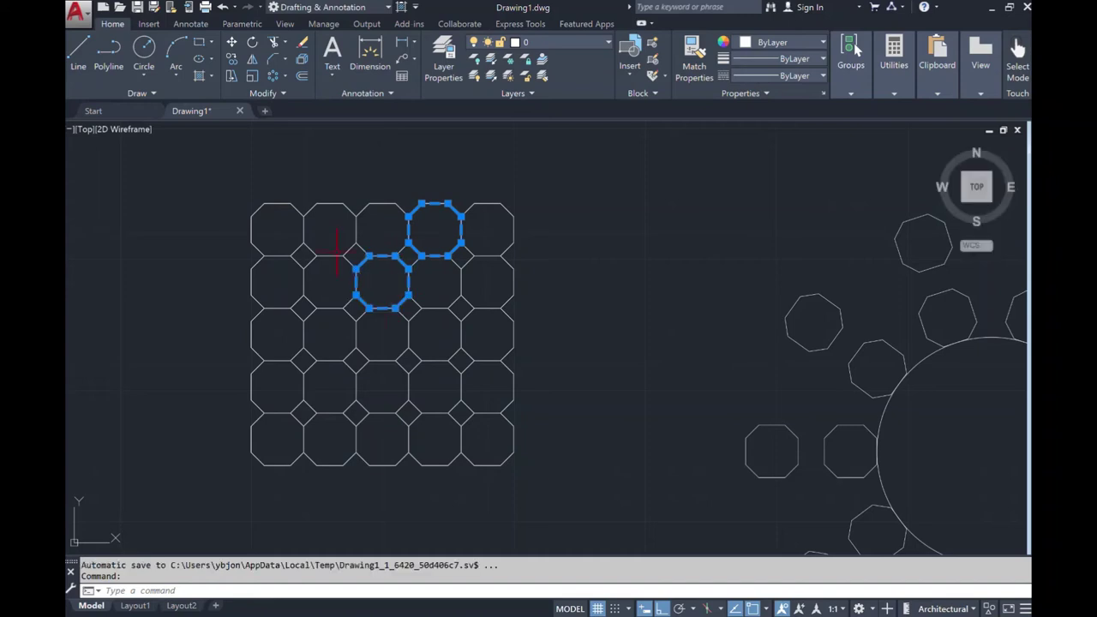
left_click(337, 252)
left_click(341, 254)
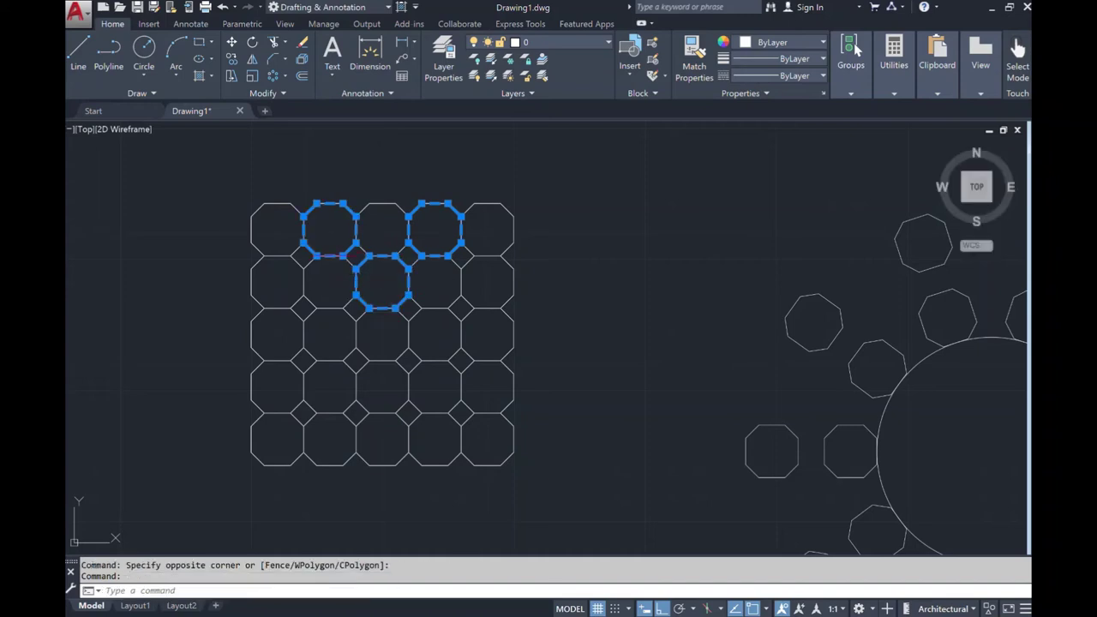
key("Delete")
left_click(330, 255)
key("Delete")
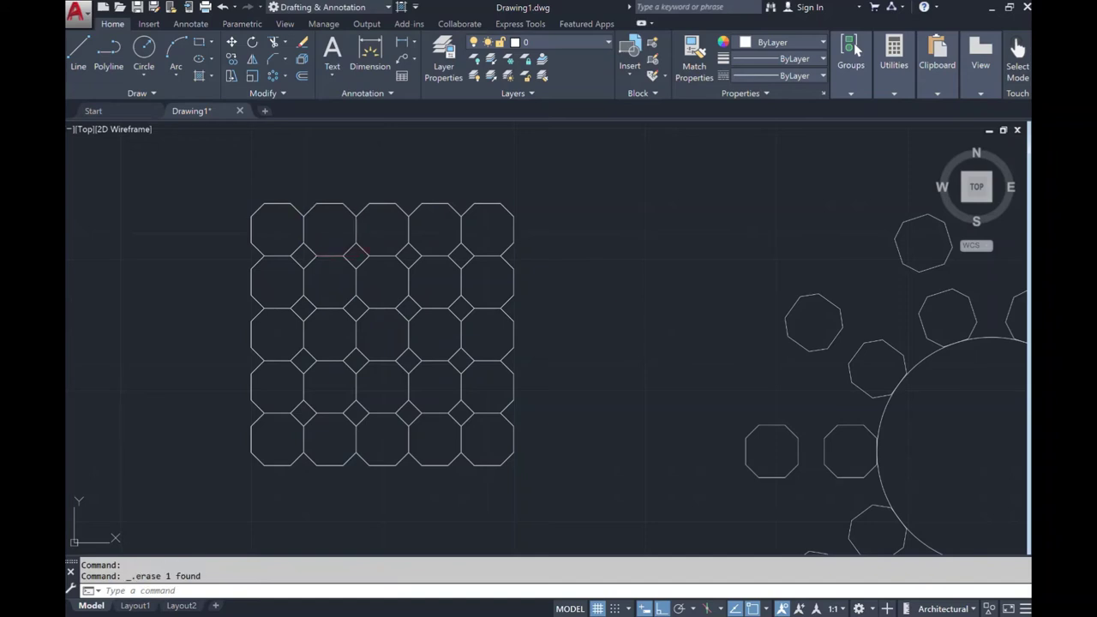
Move the grid's lower-right corner octagon horizontally to just outside the grid, and undo that move
left_click(513, 461)
left_click(519, 447)
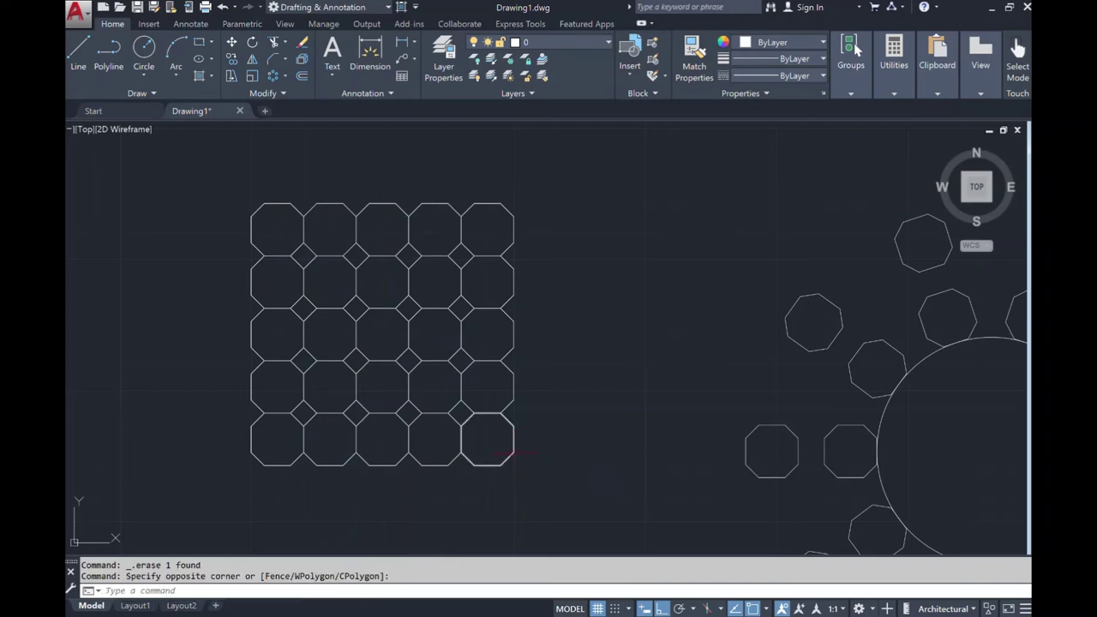
left_click(230, 44)
left_click(487, 444)
left_click(555, 485)
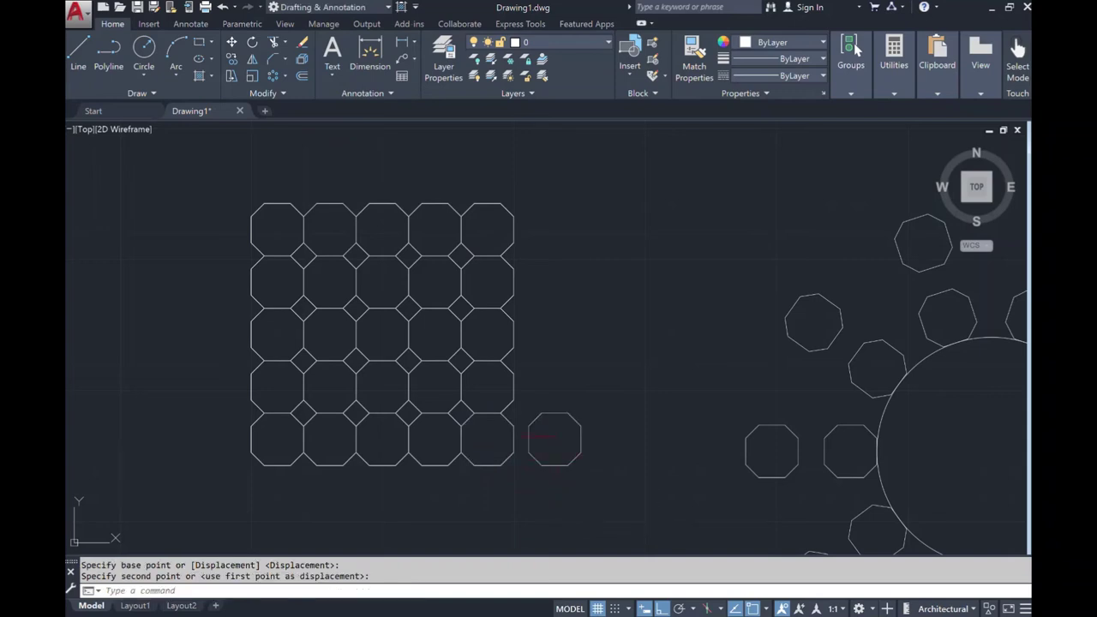
left_click(224, 7)
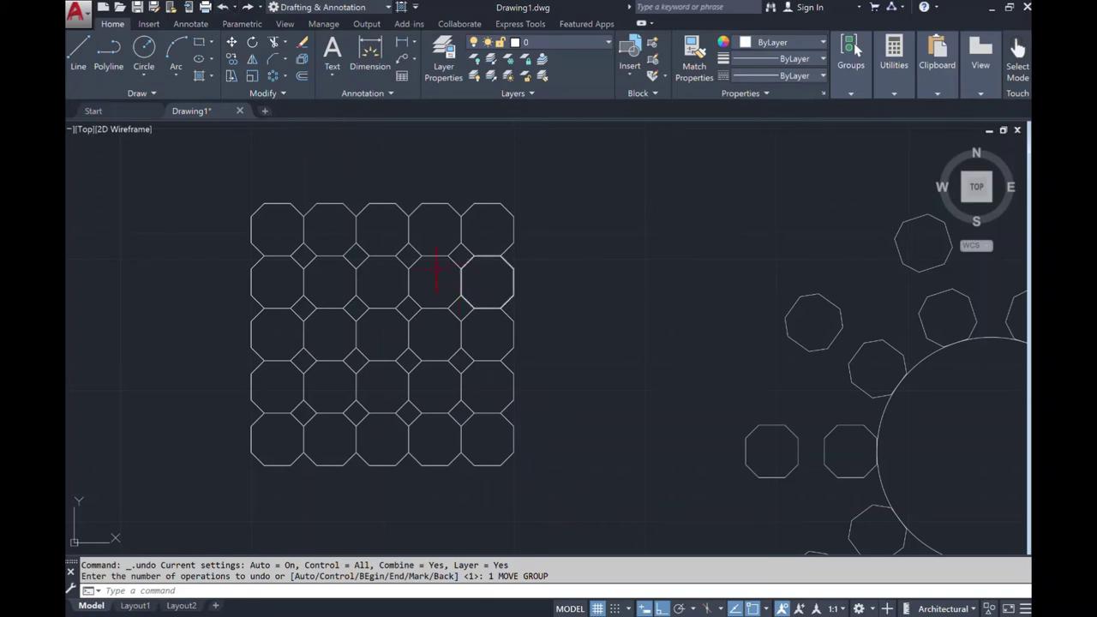
left_click(461, 285)
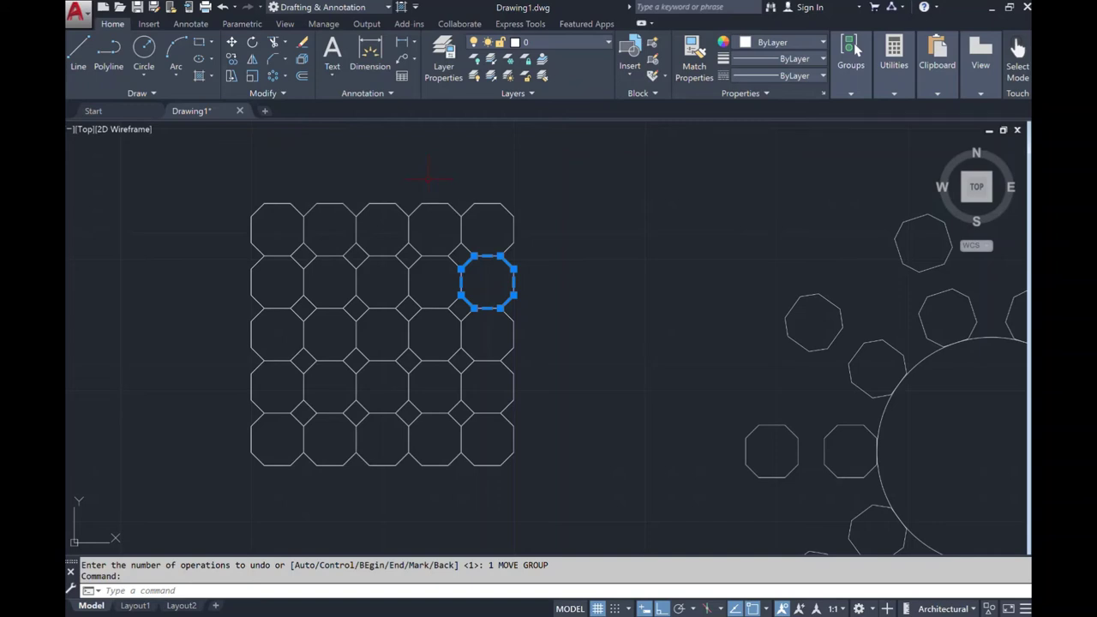
key("Escape")
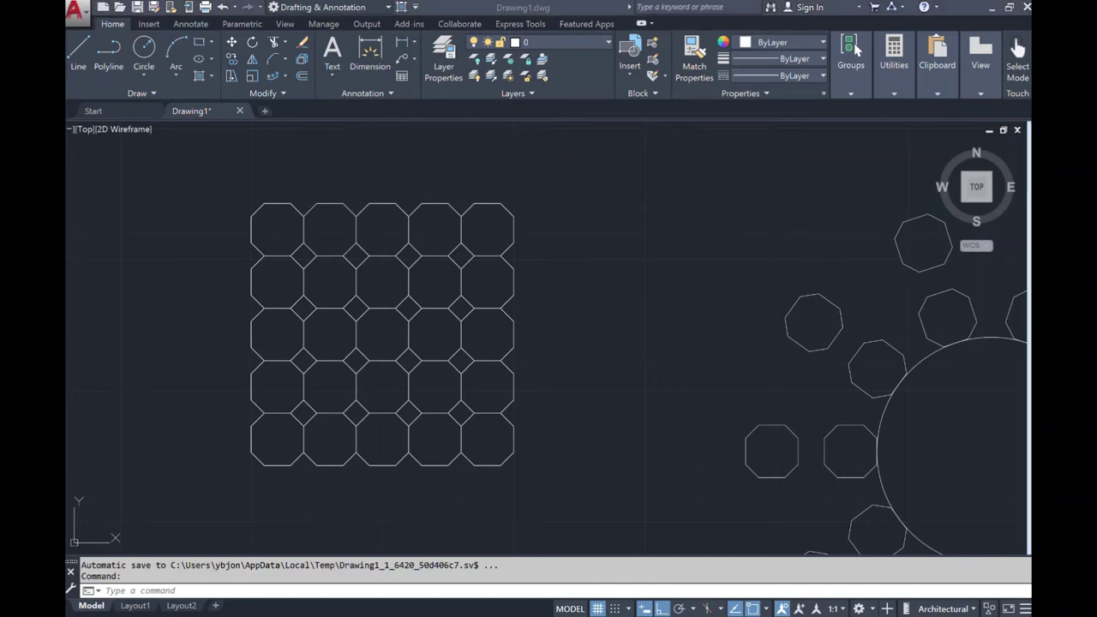
left_click(286, 76)
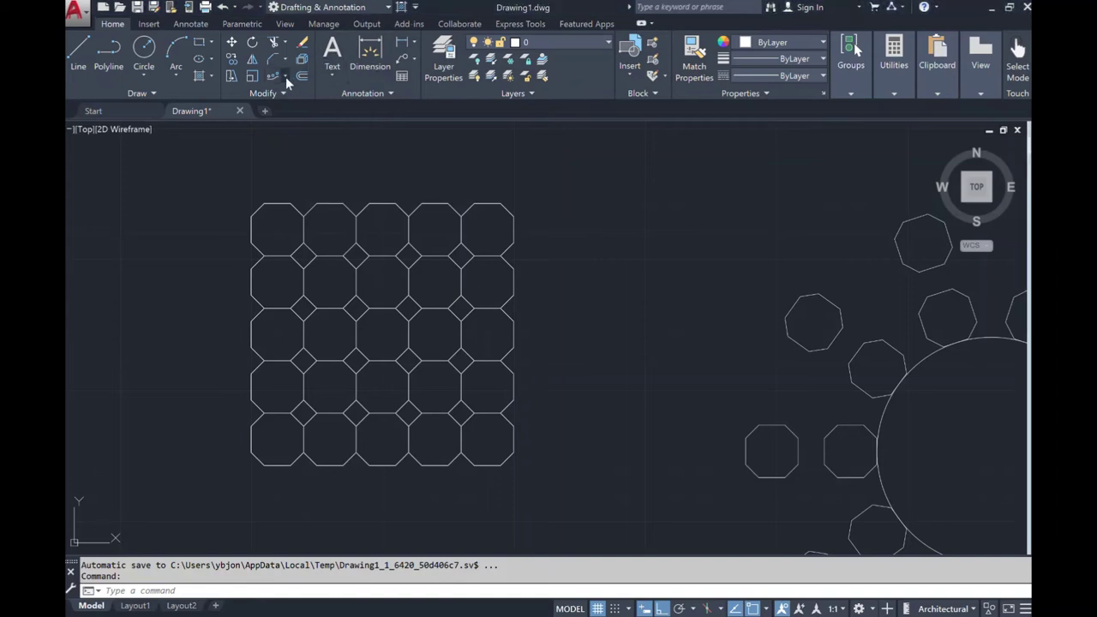
left_click(285, 77)
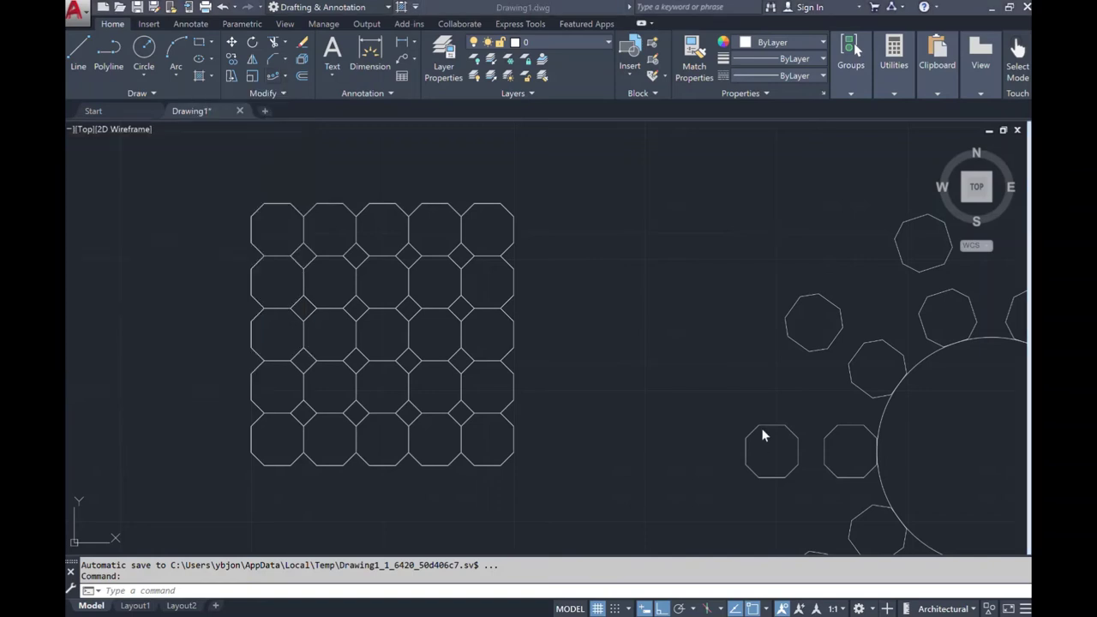
Draw an open four-segment polyline with Ortho turned off in the empty area beside the octagon grid, and undo it
scroll(761, 433, "down", 2)
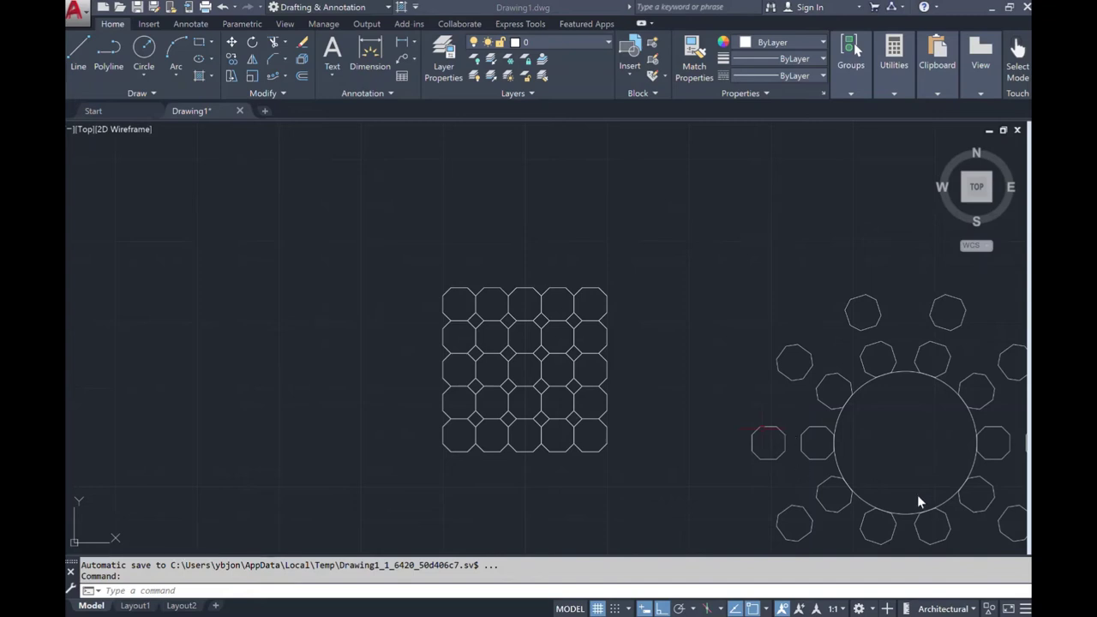
scroll(885, 442, "down", 2)
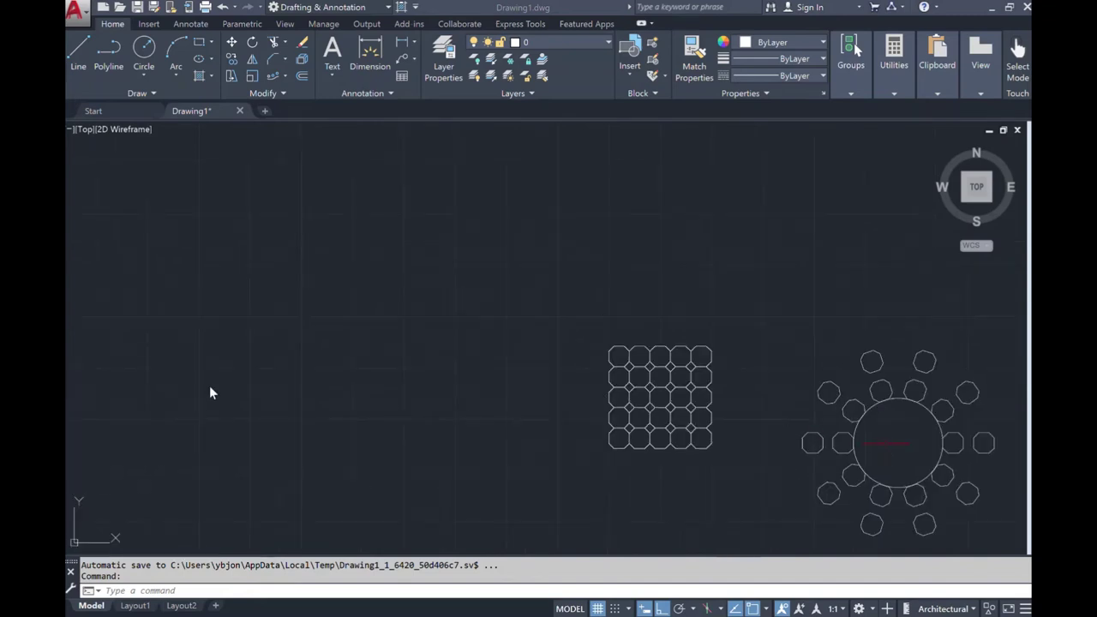
scroll(211, 391, "up", 2)
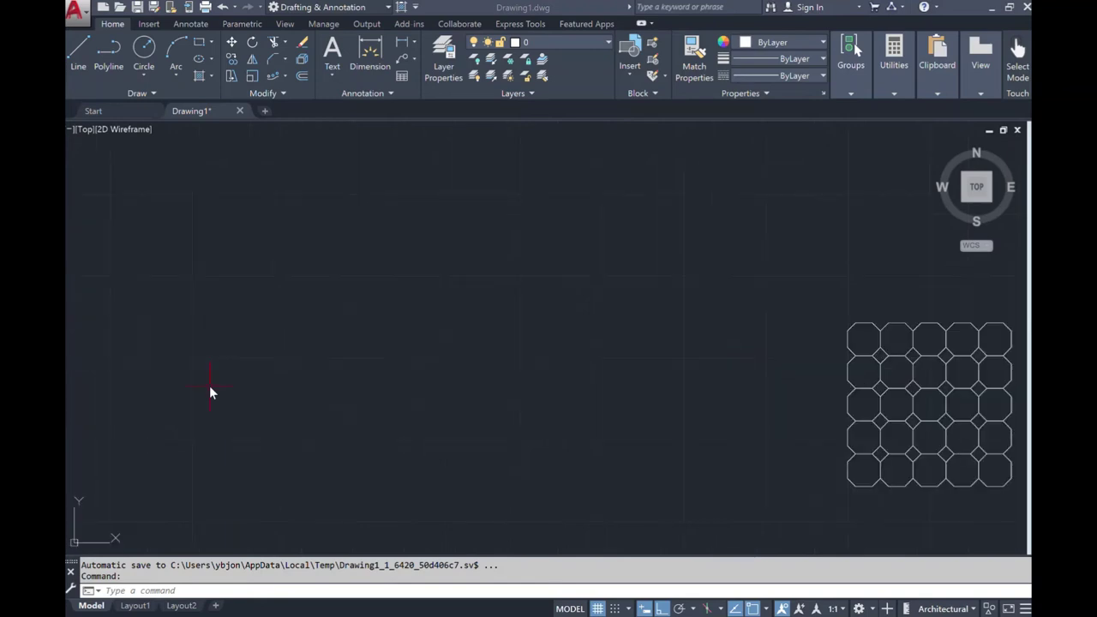
scroll(211, 391, "up", 2)
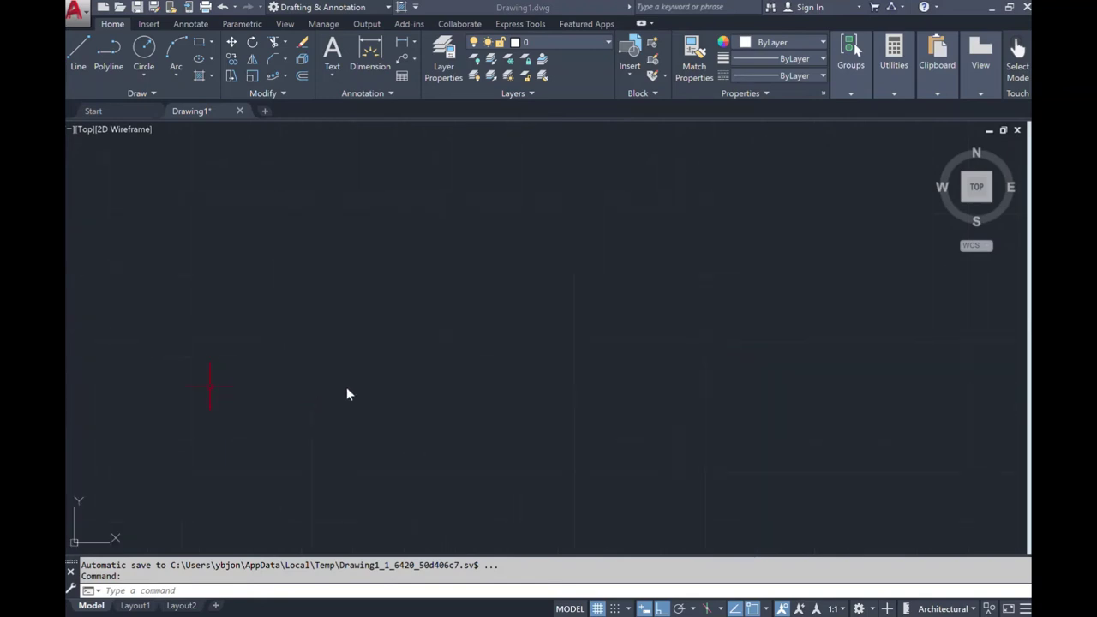
scroll(557, 426, "down", 1)
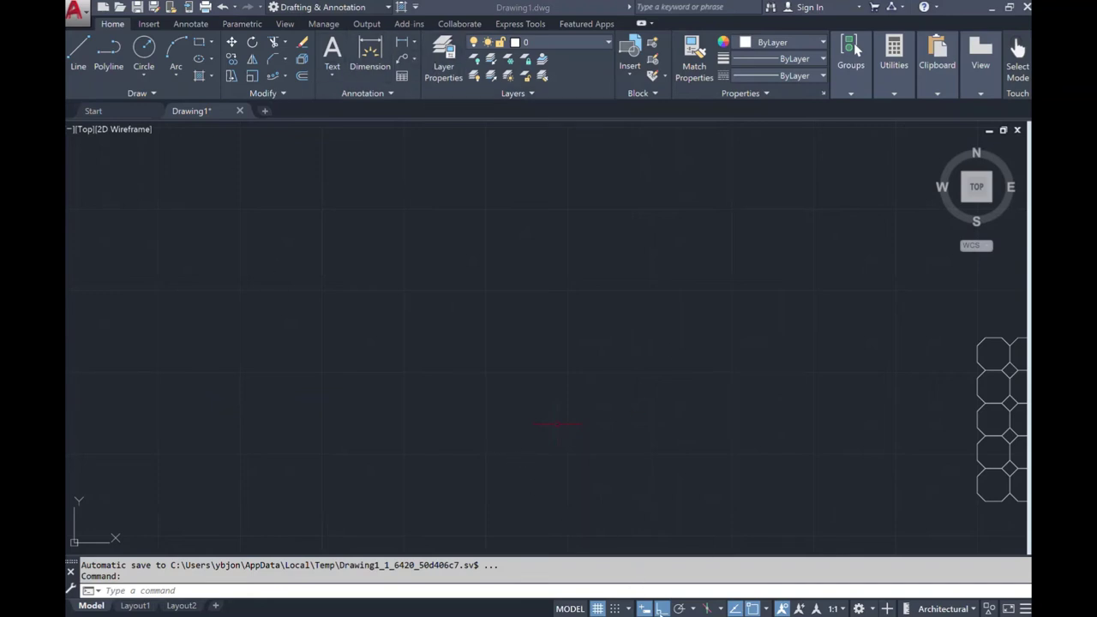
left_click(108, 54)
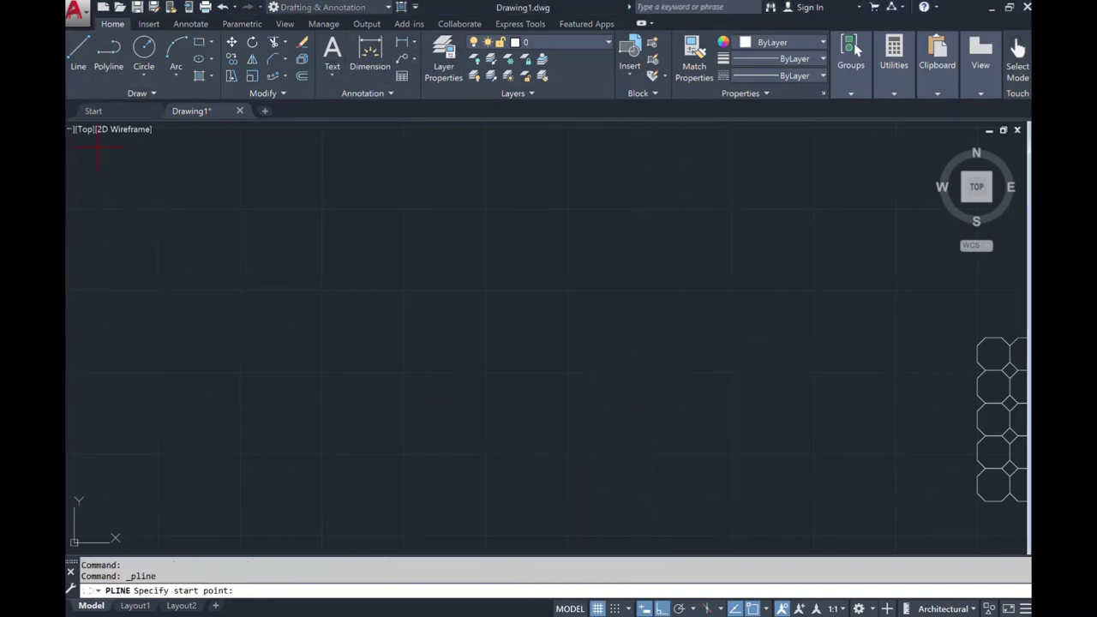
left_click(349, 385)
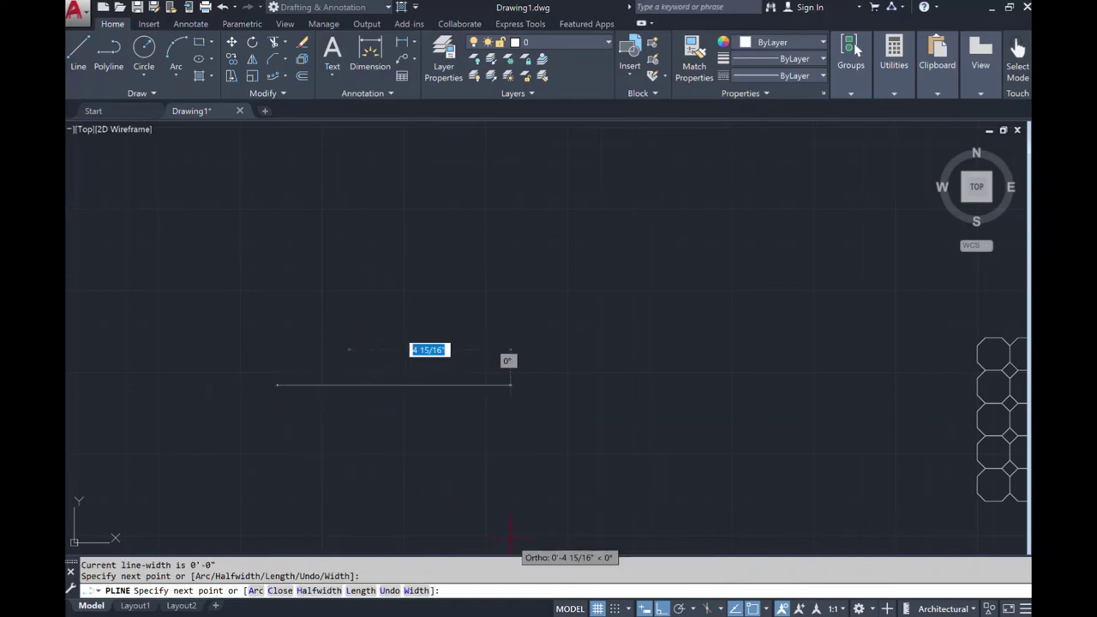
left_click(648, 608)
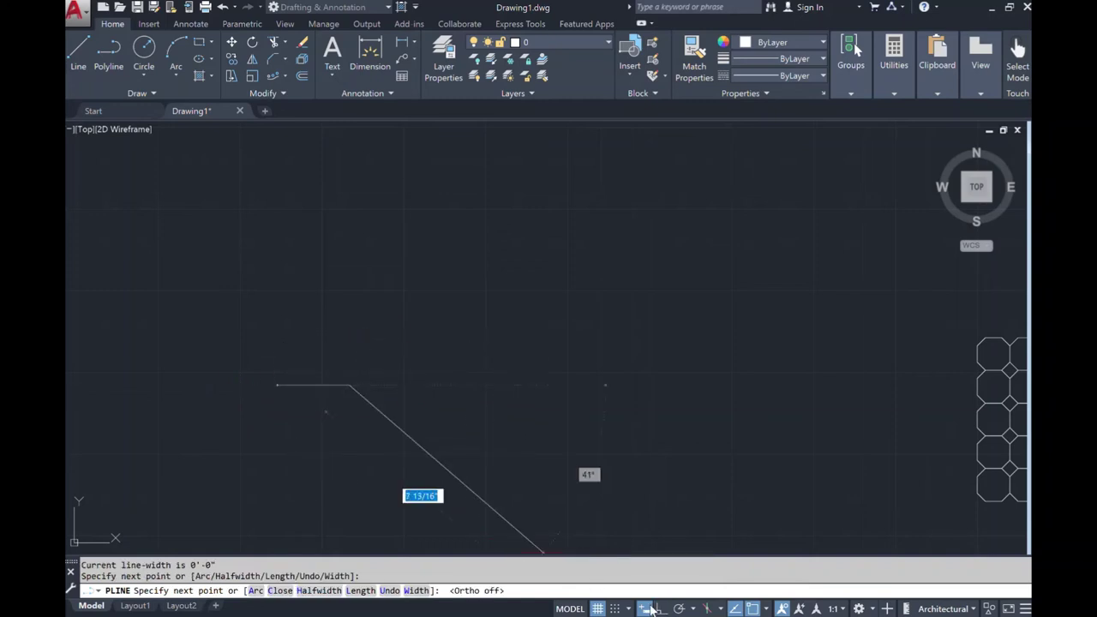
left_click(431, 332)
left_click(512, 351)
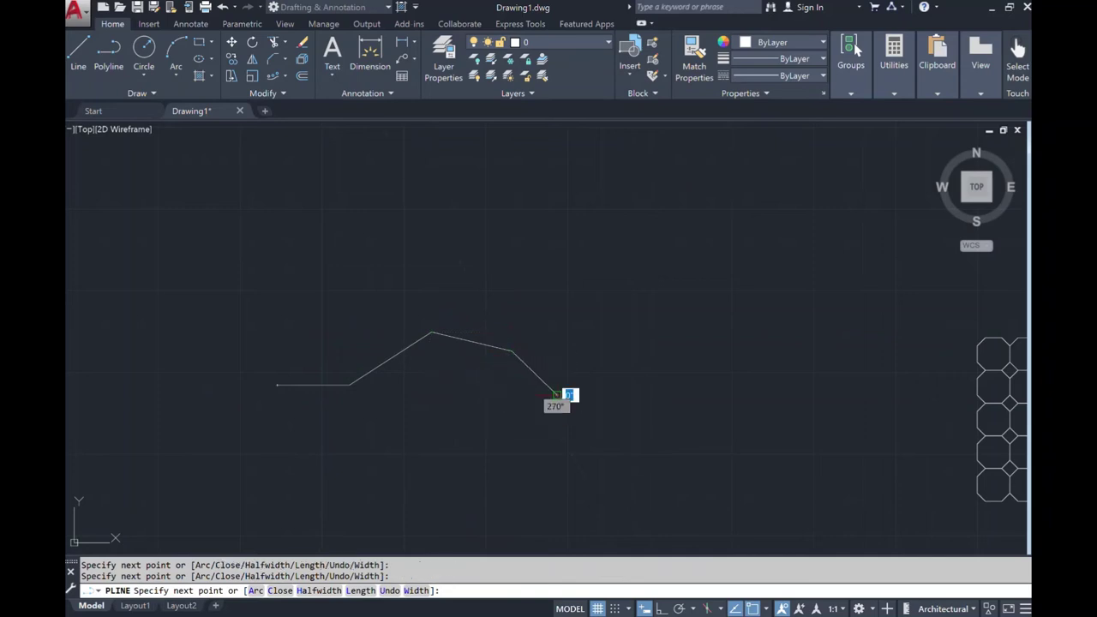
left_click(557, 395)
key("Return")
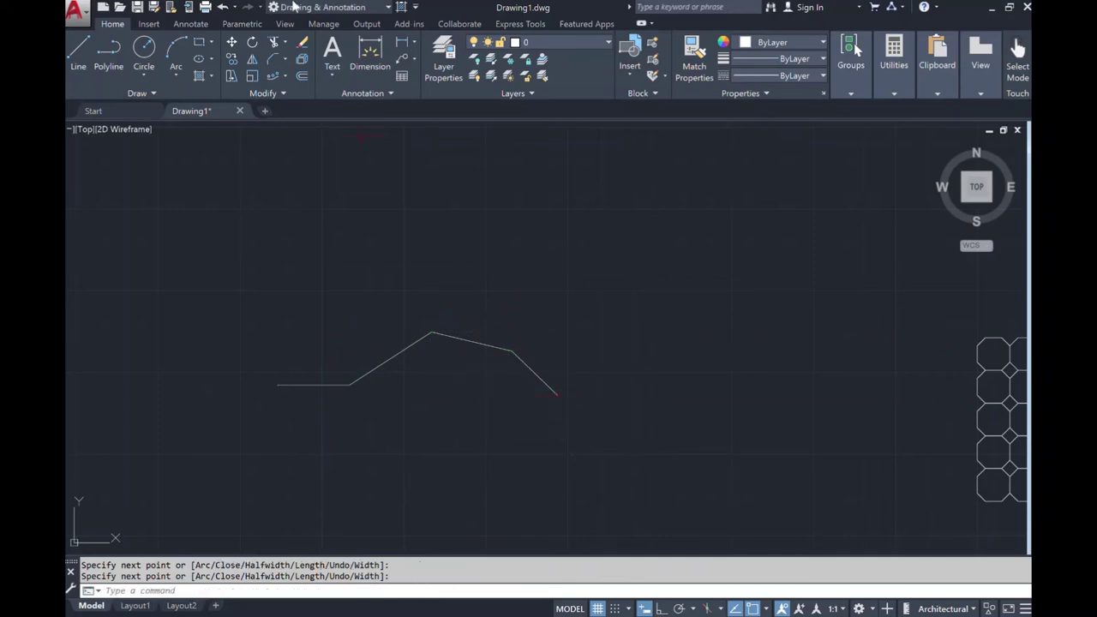
left_click(222, 7)
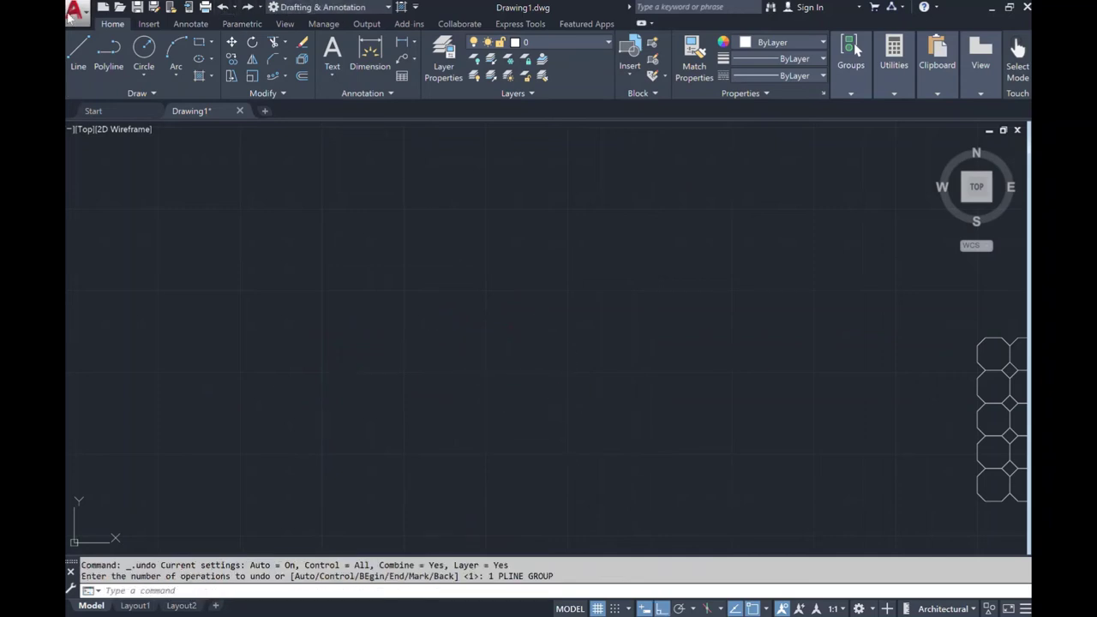
Draw a horizontal line in the empty area beside the octagon grid and stretch its left endpoint farther outward
left_click(76, 58)
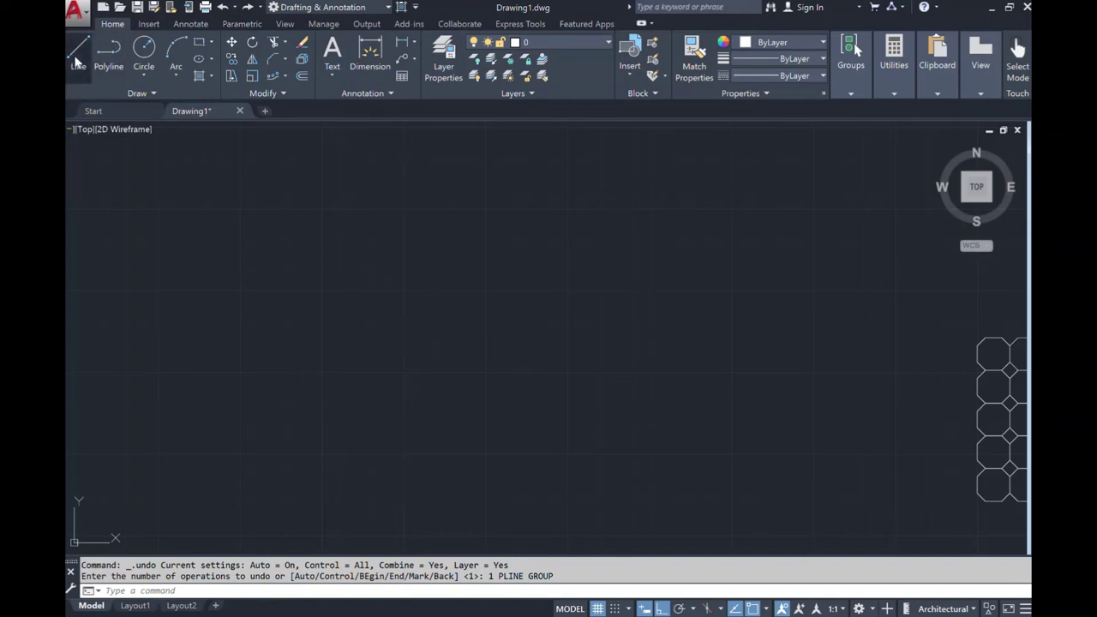
left_click(438, 361)
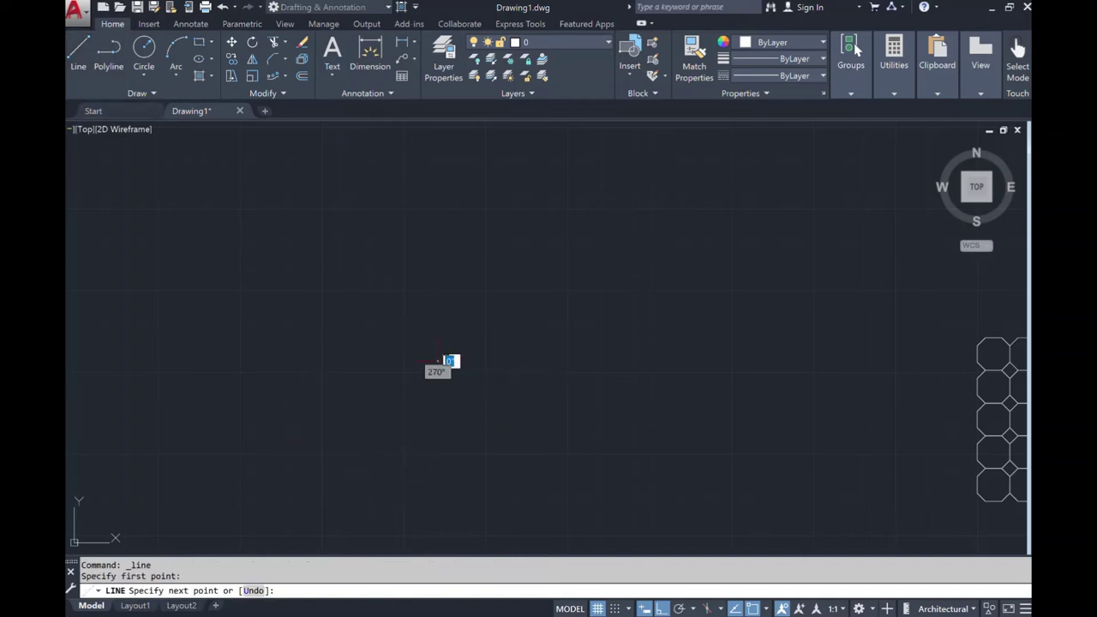
left_click(729, 360)
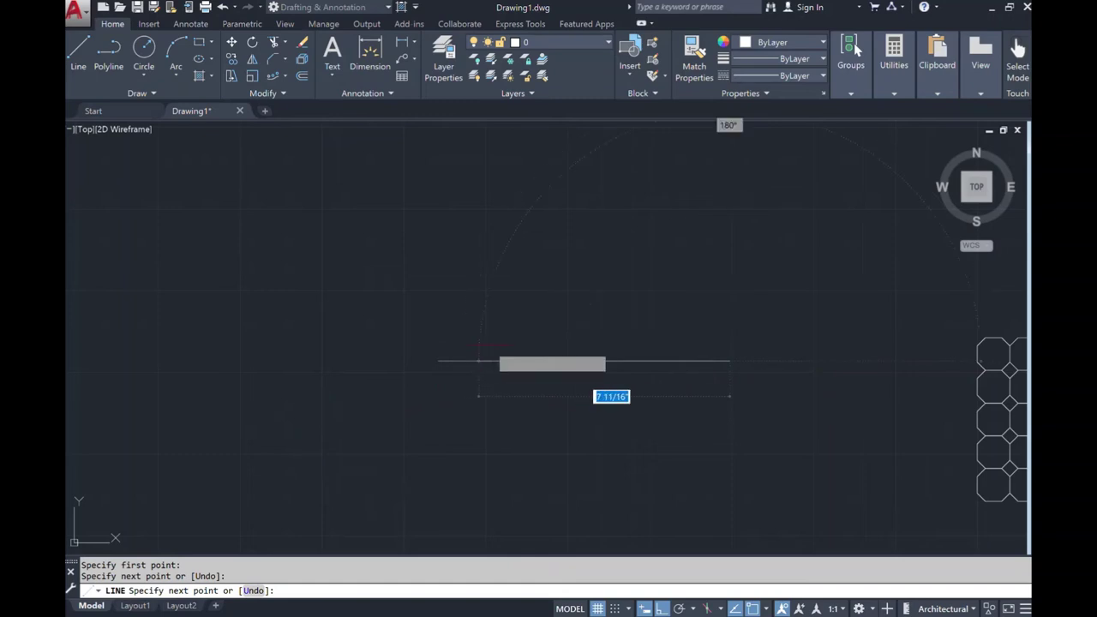
left_click(489, 371)
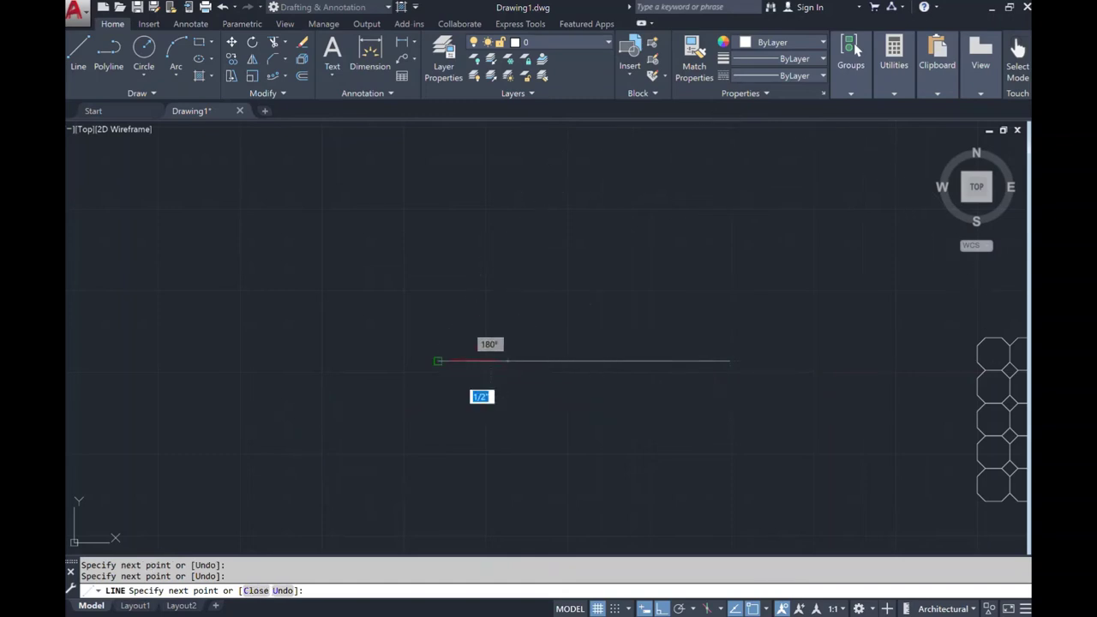
key("Escape")
left_click(438, 361)
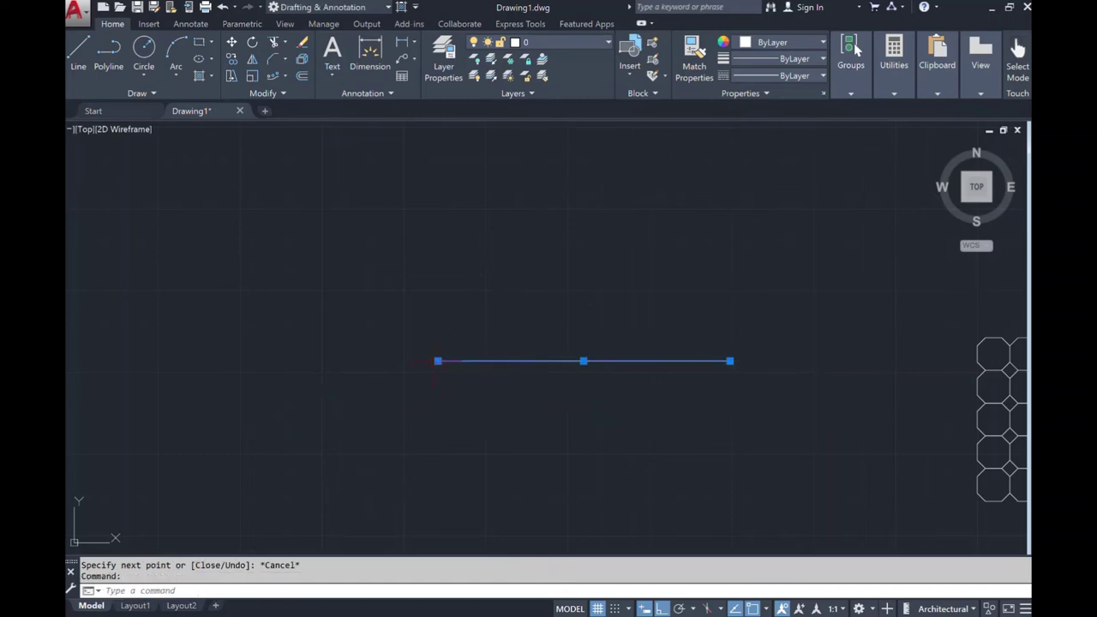
left_click(438, 361)
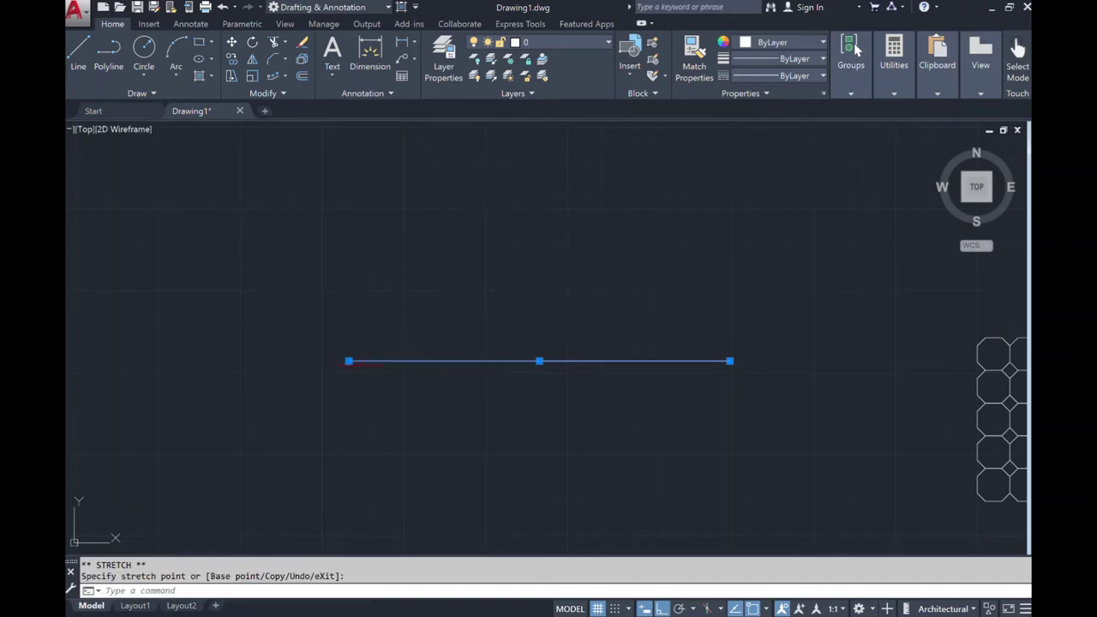
key("Escape")
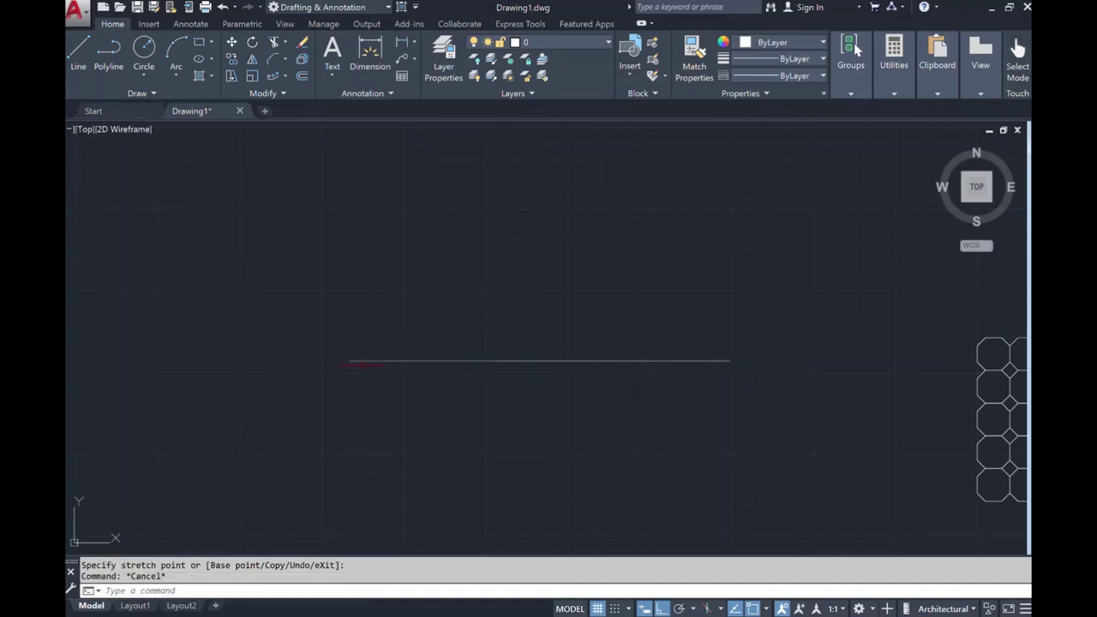
Draw a rectangle about 1 13/16" wide and 13/16" high above and to the left of the horizontal line
left_click(198, 47)
left_click(161, 272)
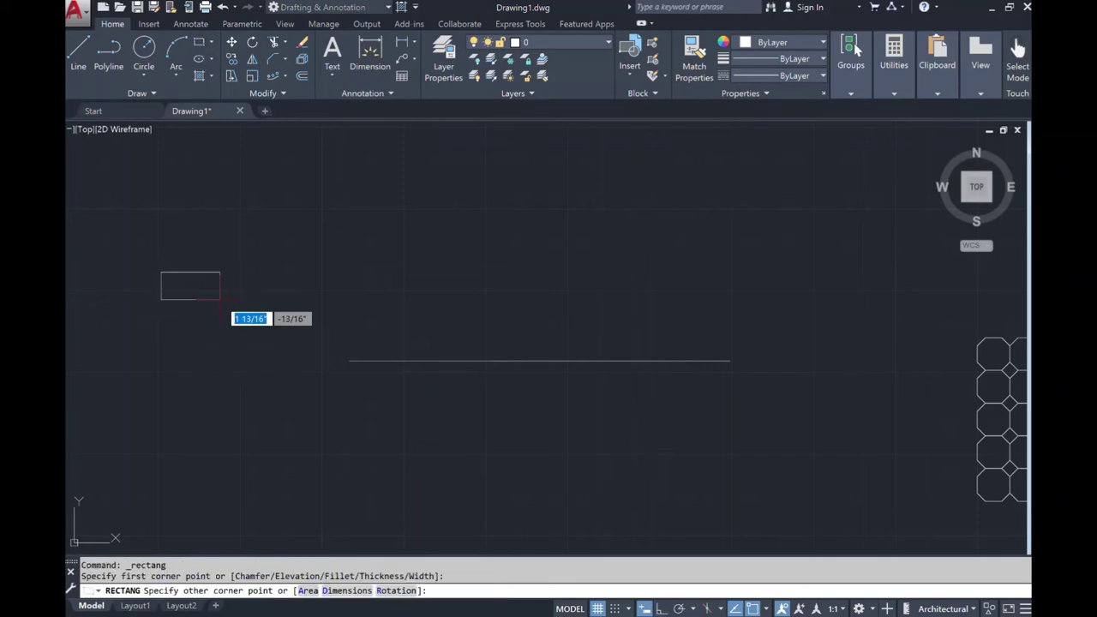
left_click(219, 299)
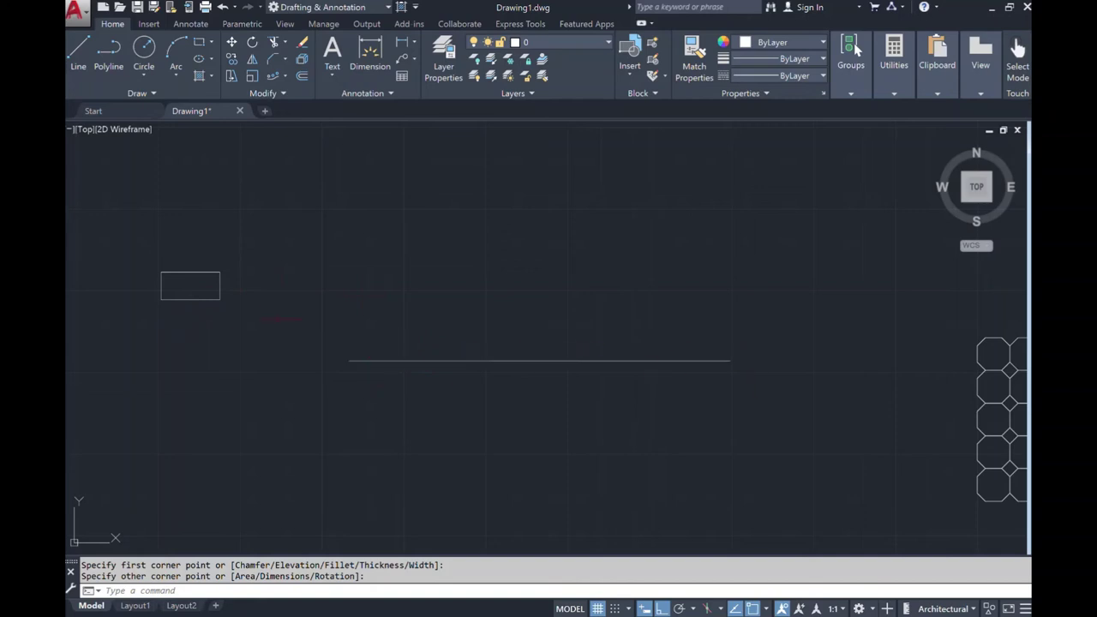
Create an associative path array of the small rectangle along the horizontal line, with a single row and level, and close the array
left_click(285, 75)
left_click(252, 127)
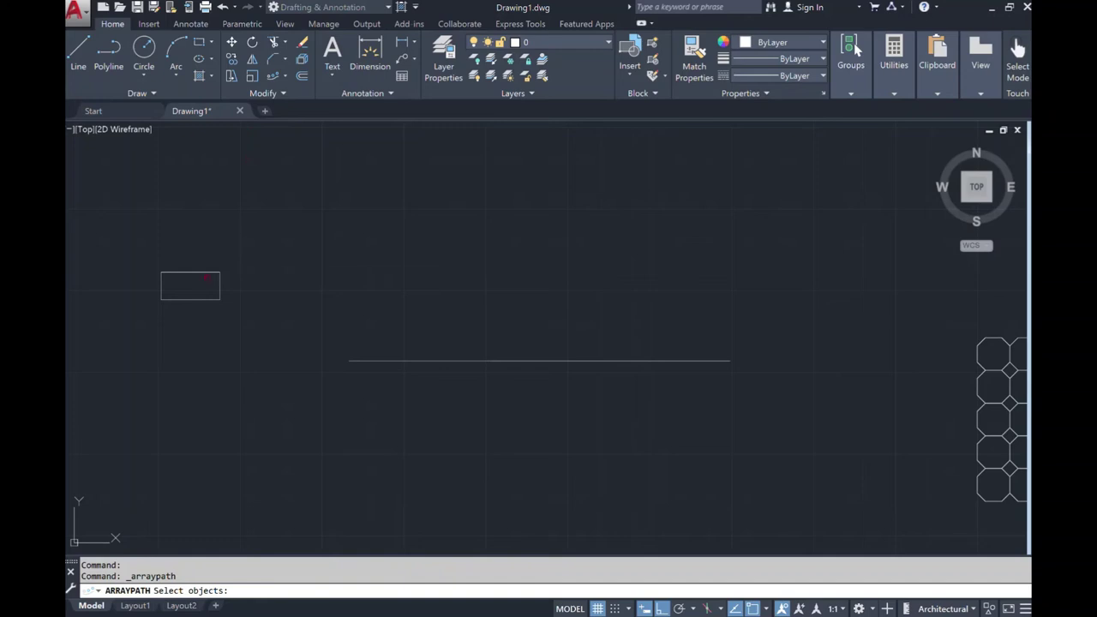
left_click(205, 274)
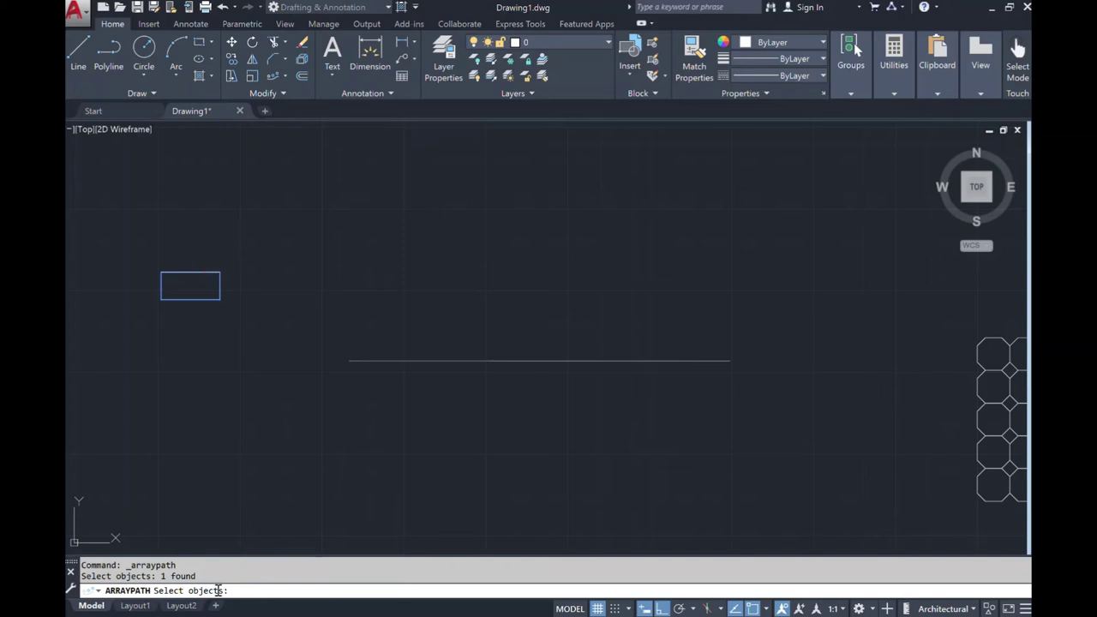
key("Return")
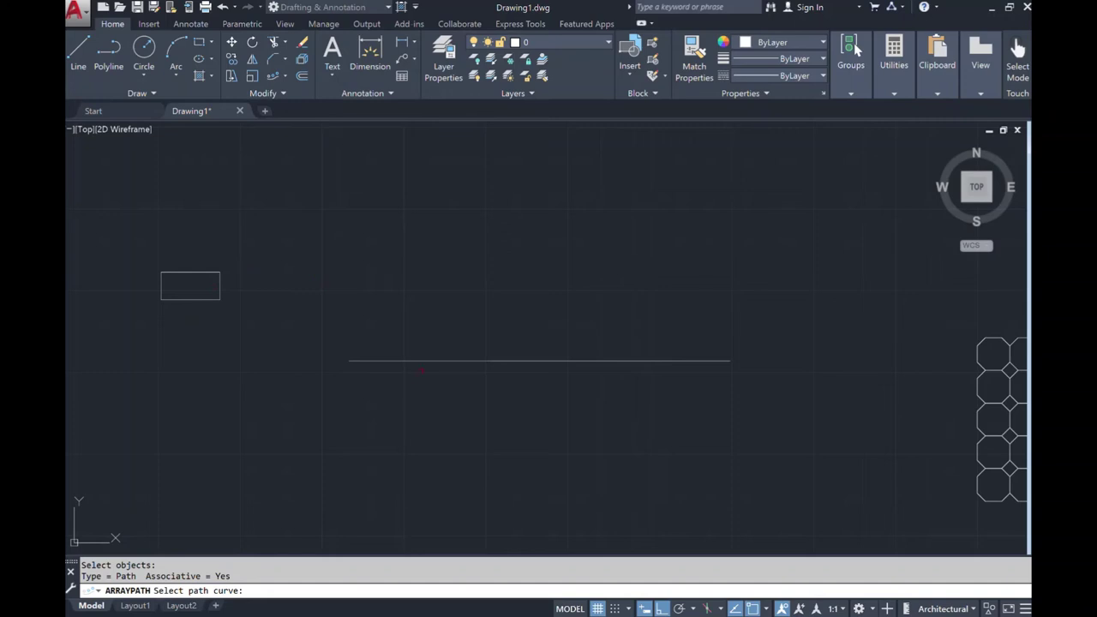
left_click(421, 361)
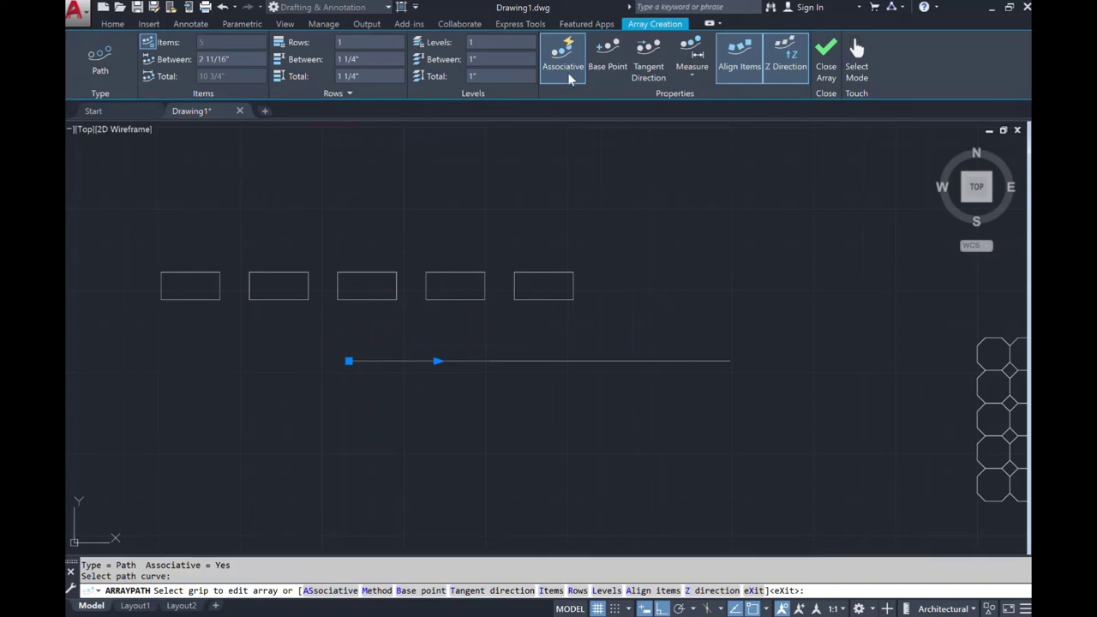
left_click(828, 73)
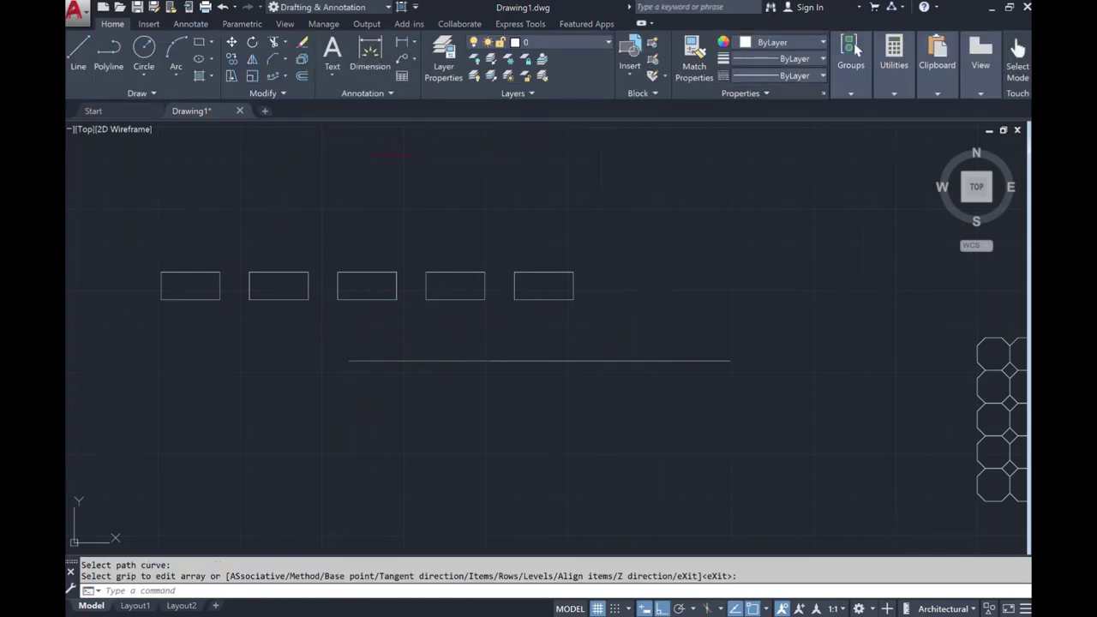
Draw a second, slightly wider rectangle below the row of arrayed rectangles and the horizontal line
left_click(198, 44)
left_click(178, 446)
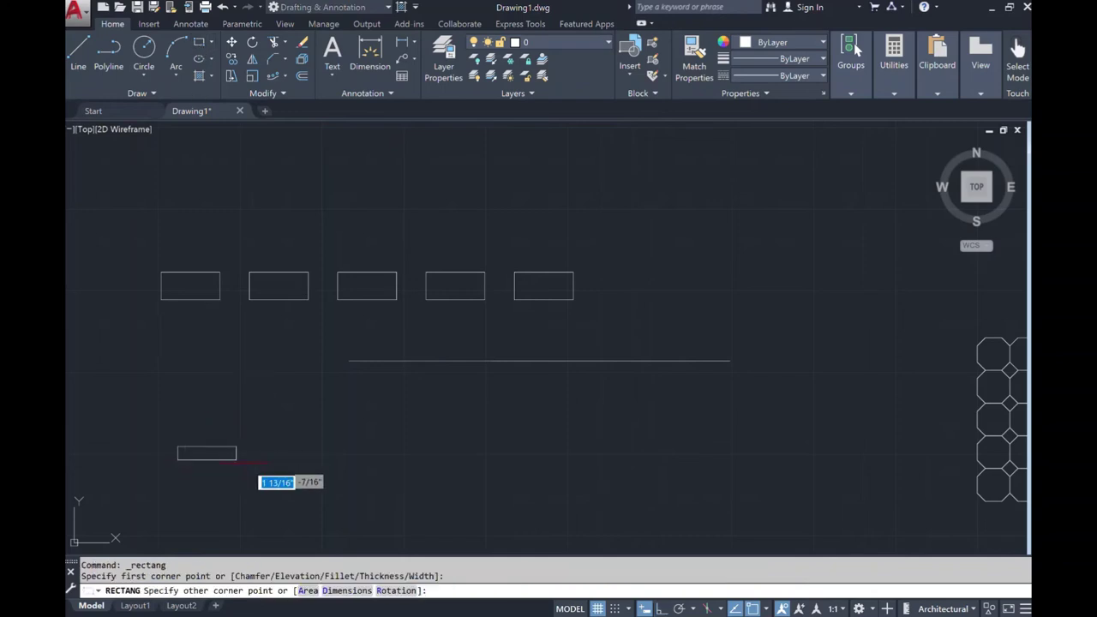
left_click(259, 473)
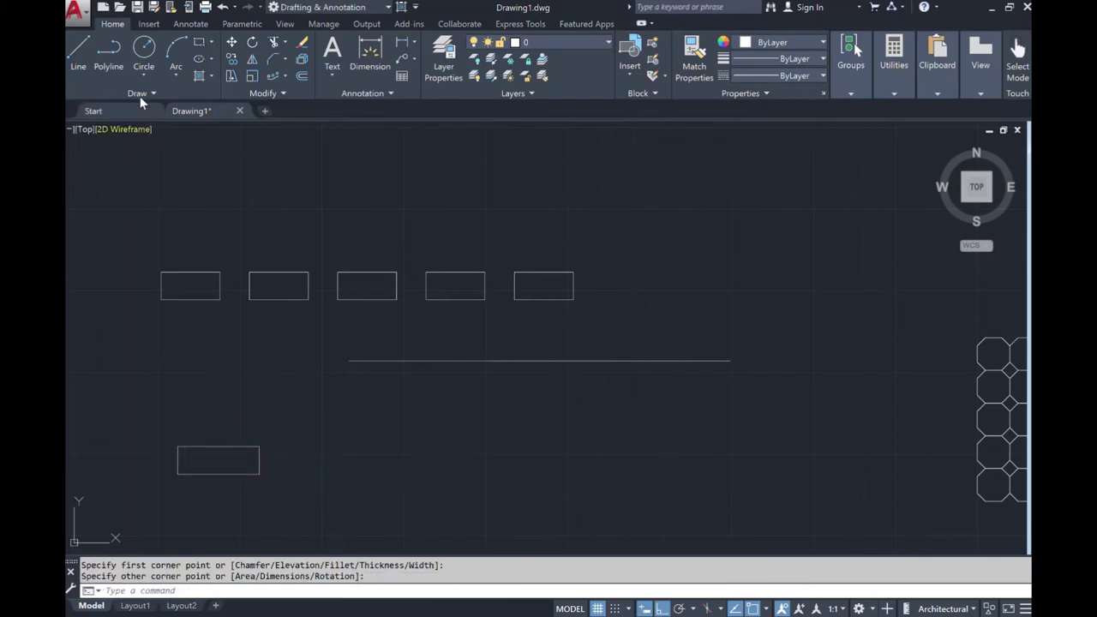
Draw a horizontal line extending to the right from the lower-right corner of the second rectangle
left_click(79, 48)
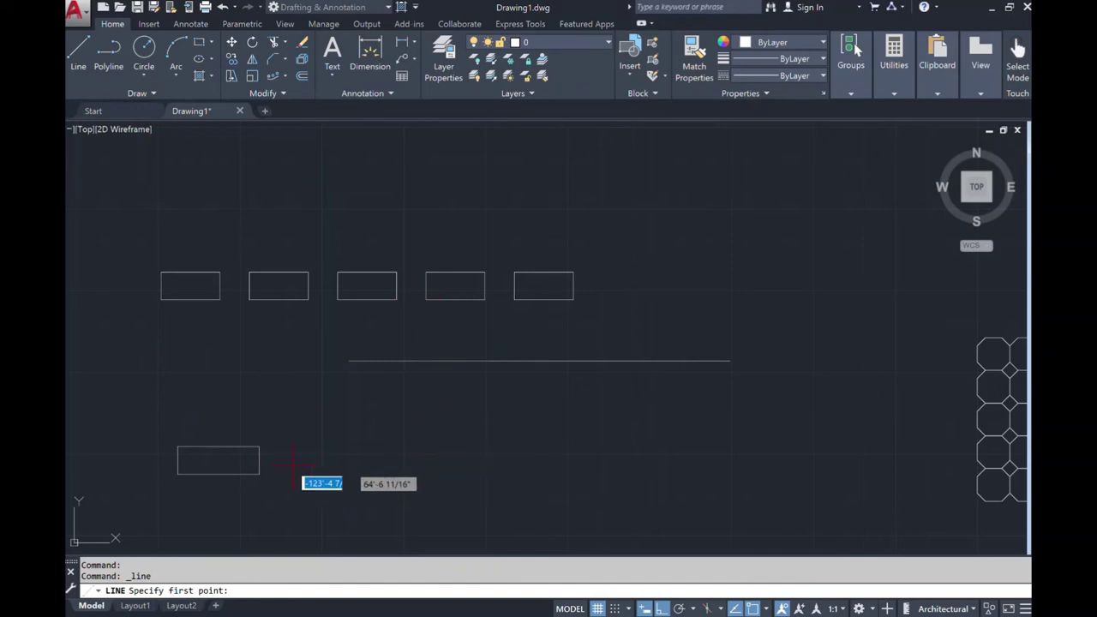
left_click(259, 473)
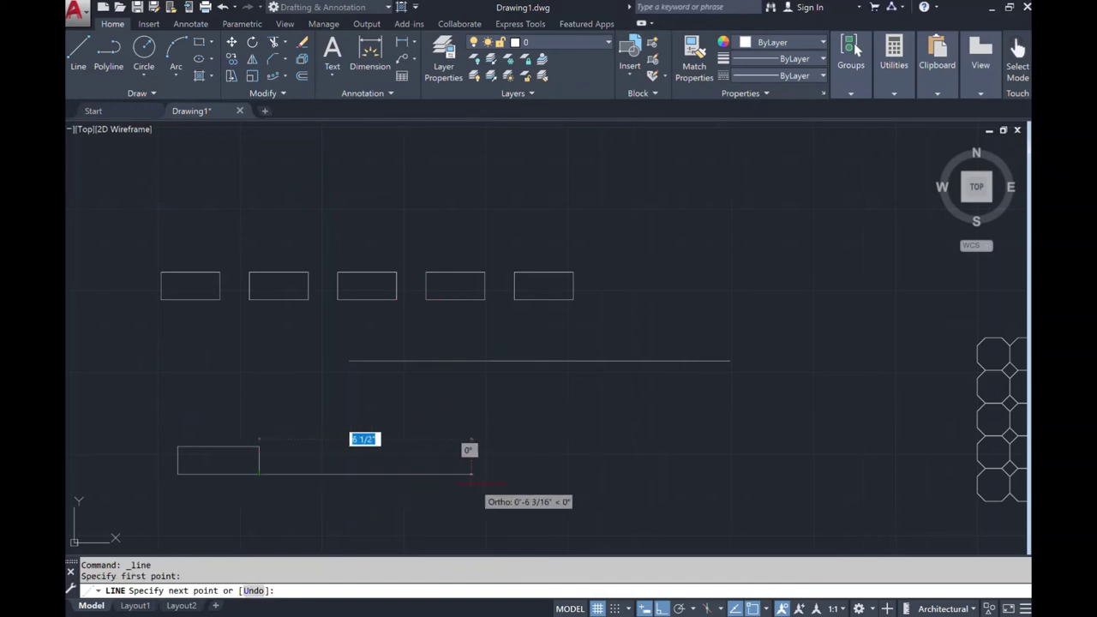
left_click(595, 487)
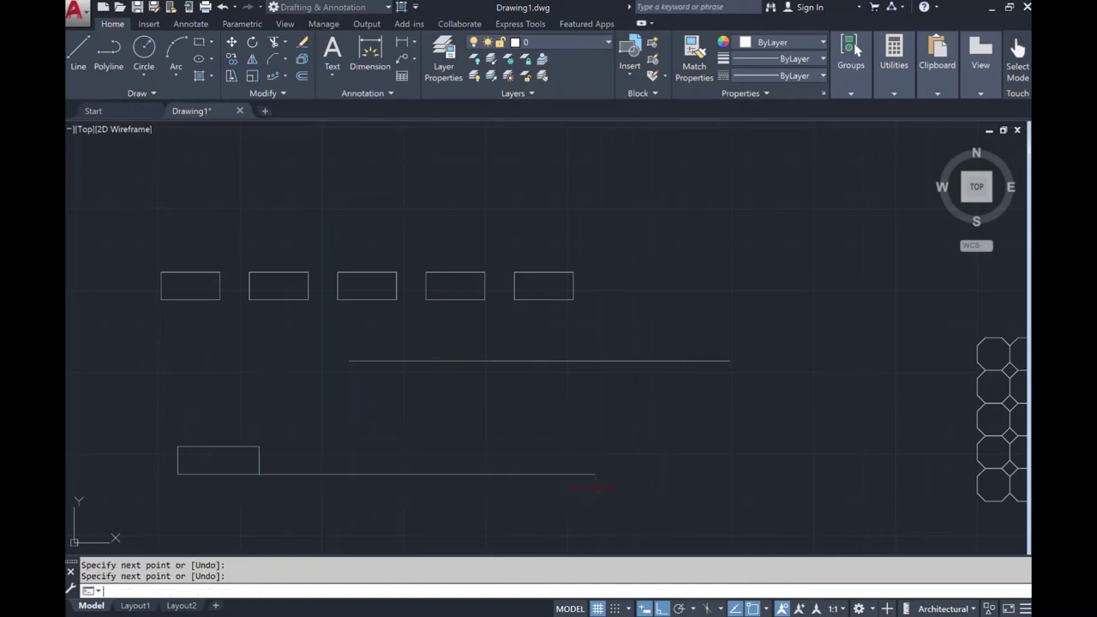
key("Return")
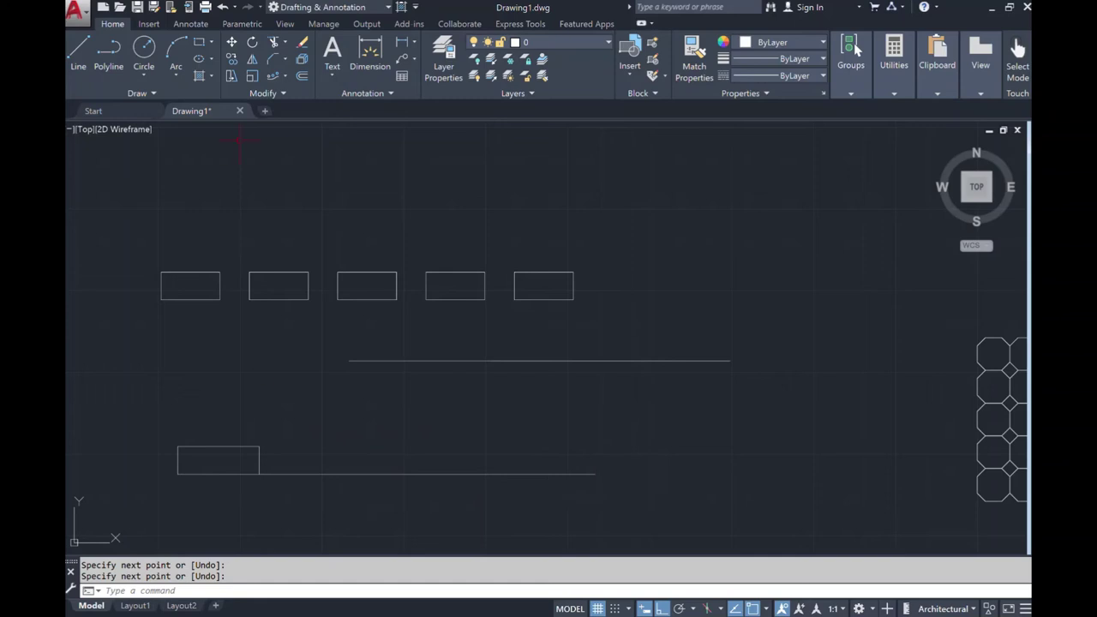
Create an associative path array of the second, wider rectangle along the line extending from its lower corner, then exit the array command
left_click(267, 77)
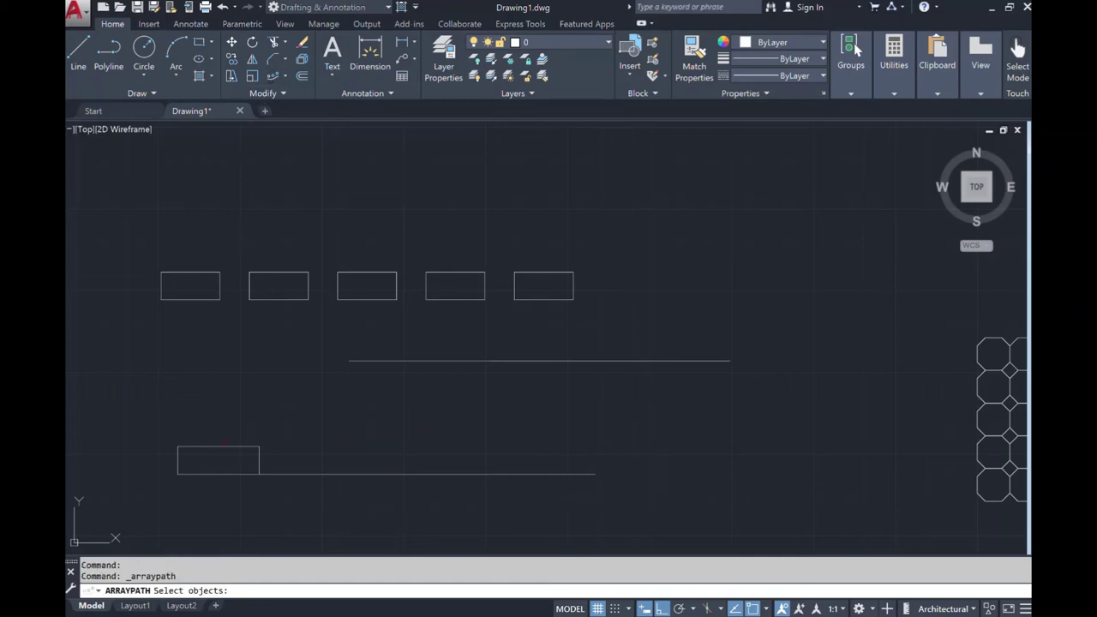
left_click(228, 447)
key("Return")
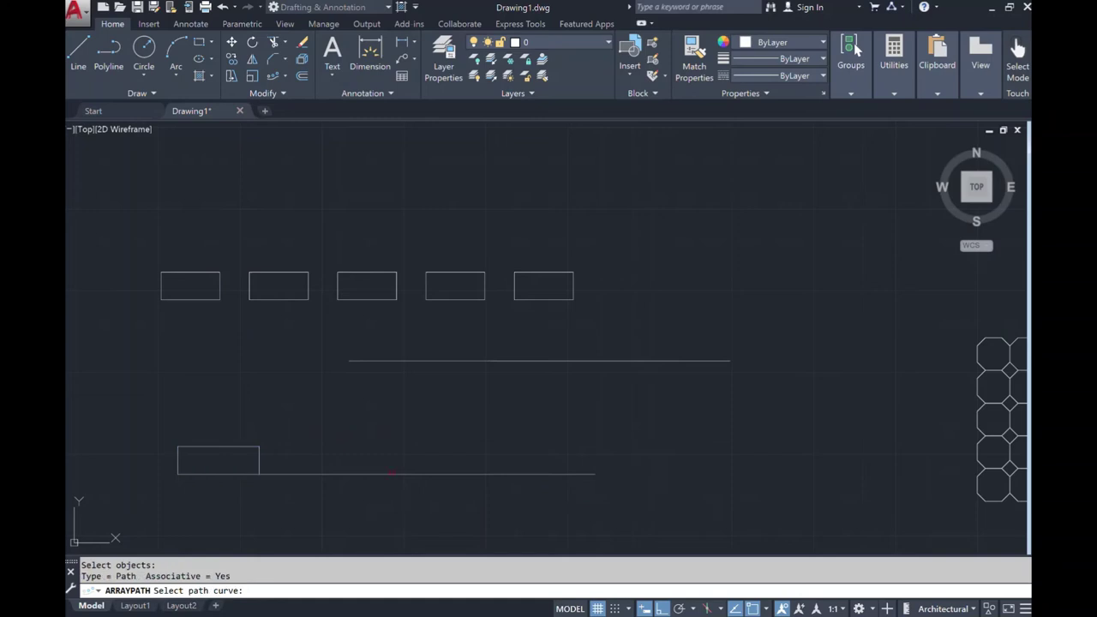
left_click(391, 473)
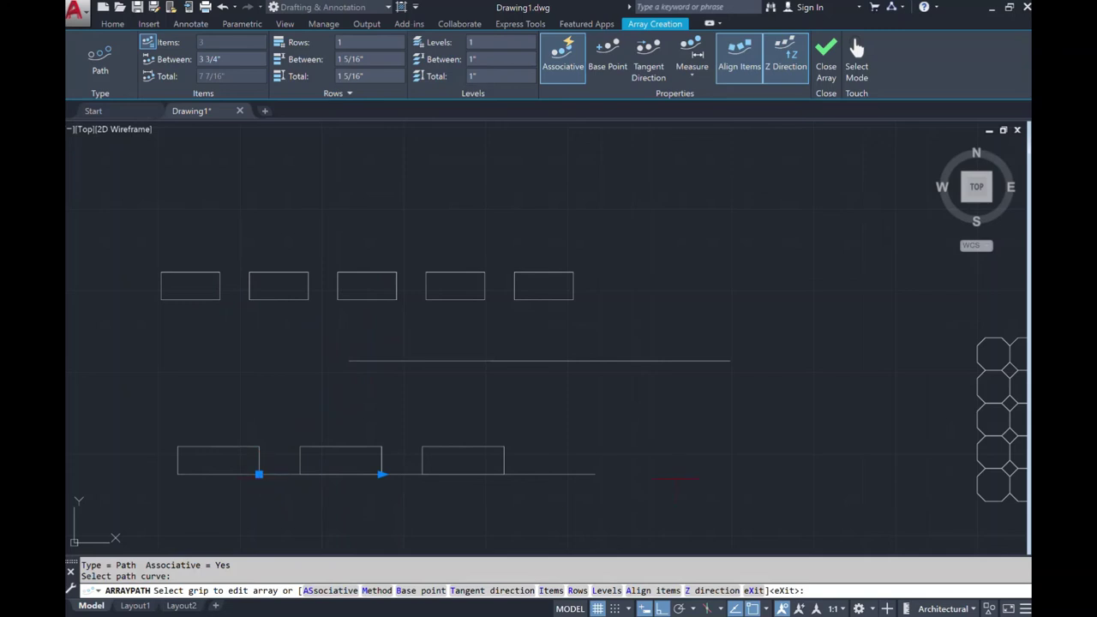
key("Escape")
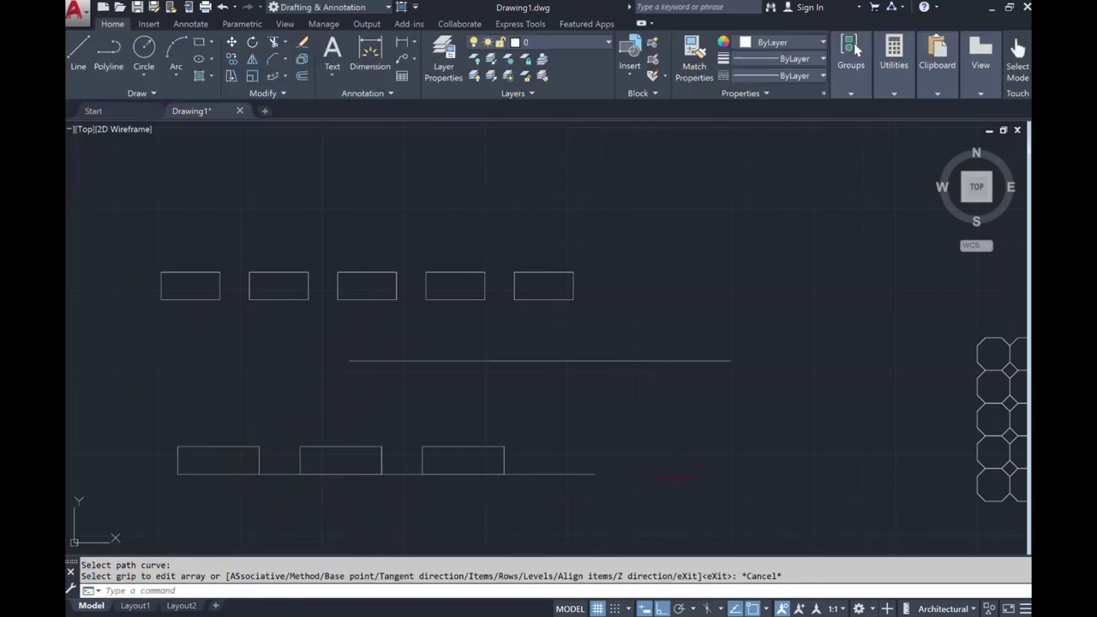
Undo the last spline
key("ctrl+z")
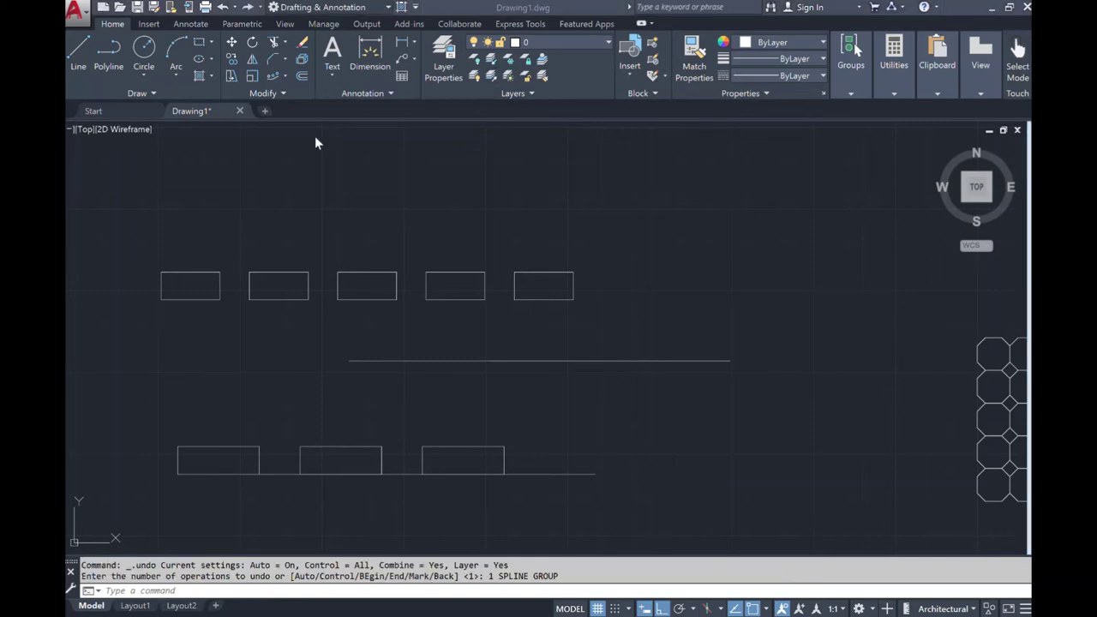
scroll(454, 180, "down", 2)
scroll(399, 146, "down", 1)
scroll(399, 146, "up", 2)
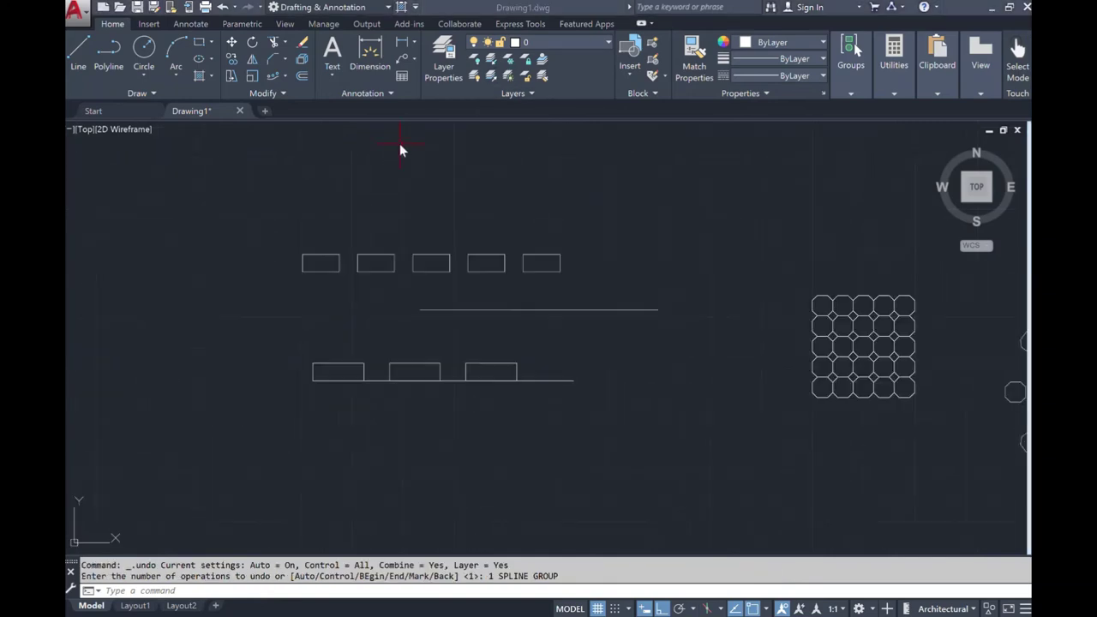
scroll(400, 148, "up", 1)
scroll(470, 152, "up", 1)
scroll(472, 148, "down", 2)
scroll(474, 140, "up", 2)
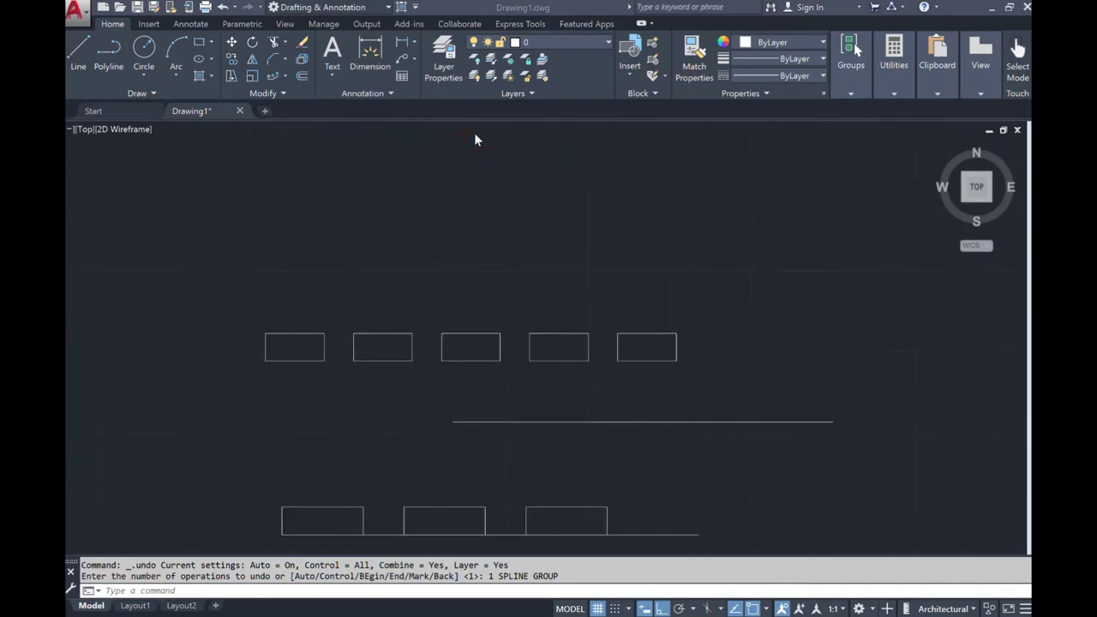
Turn Ortho off and draw a wavy fit-point spline through seven points above the row of five rectangles, with the last crest highest
left_click(143, 93)
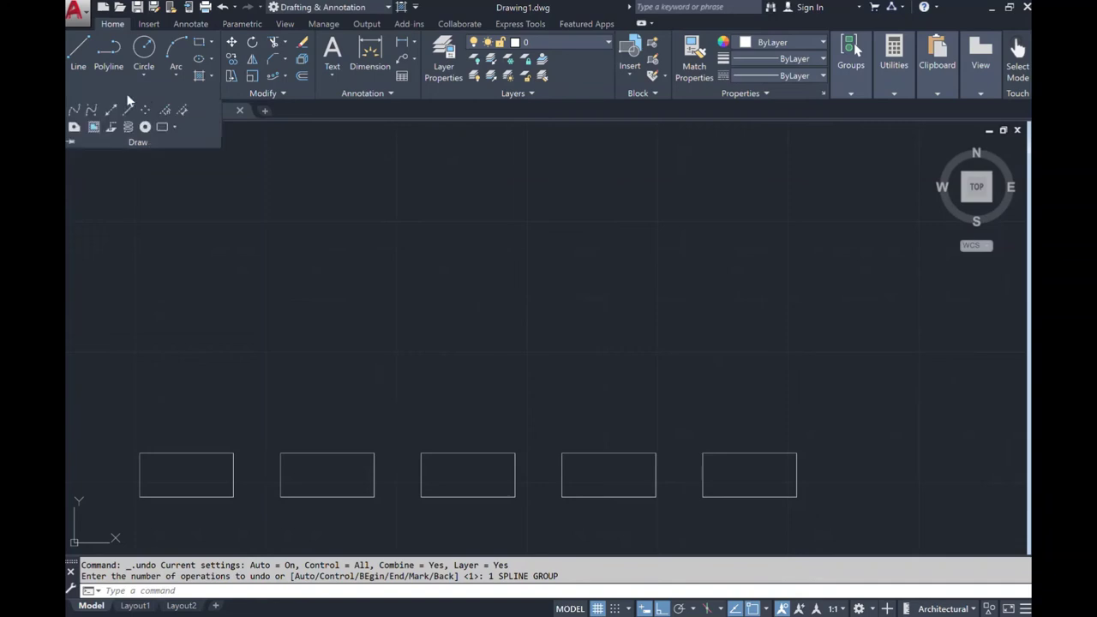
left_click(75, 111)
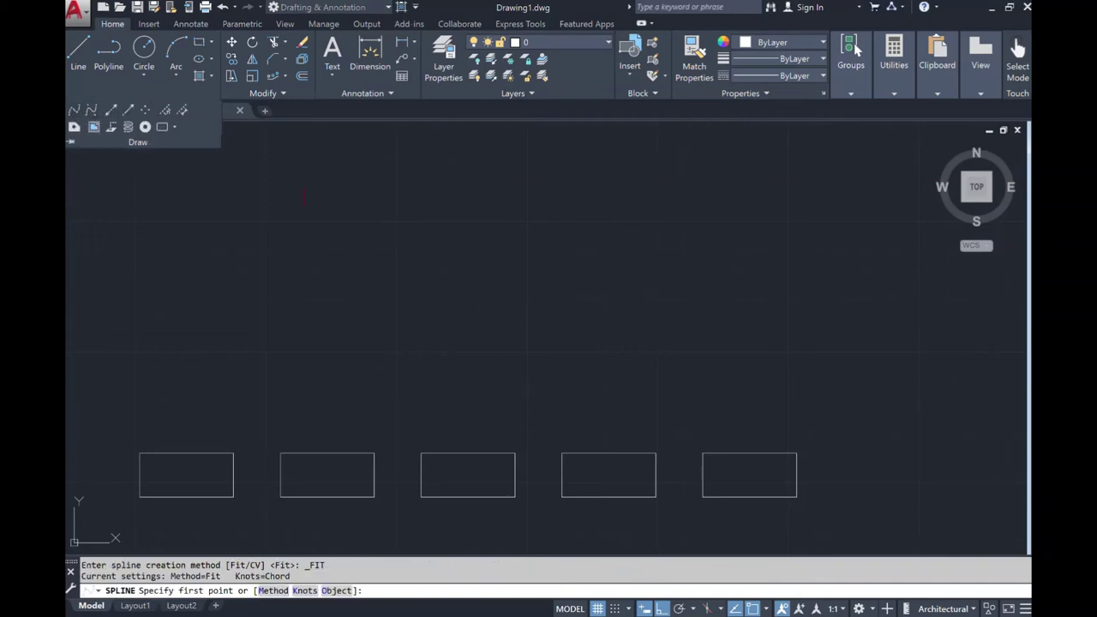
left_click(663, 608)
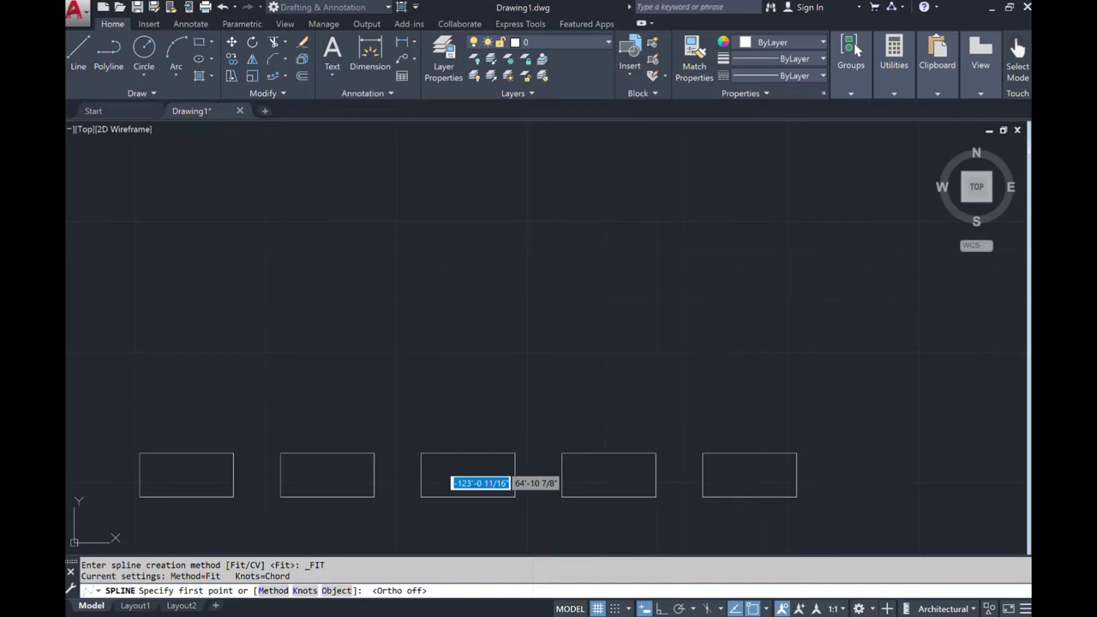
left_click(275, 351)
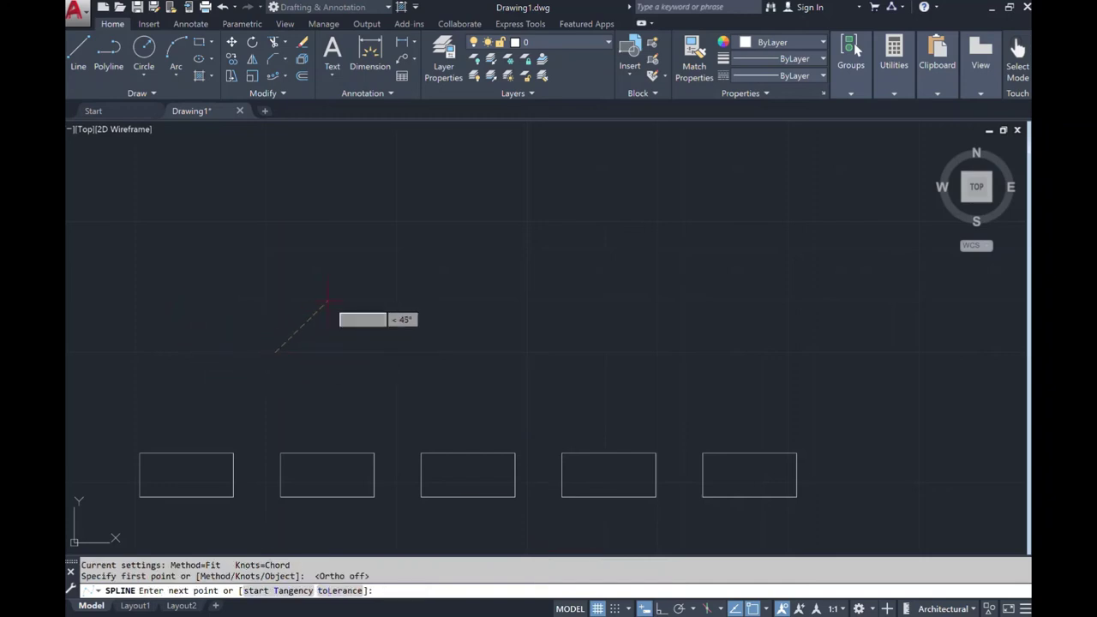
left_click(327, 298)
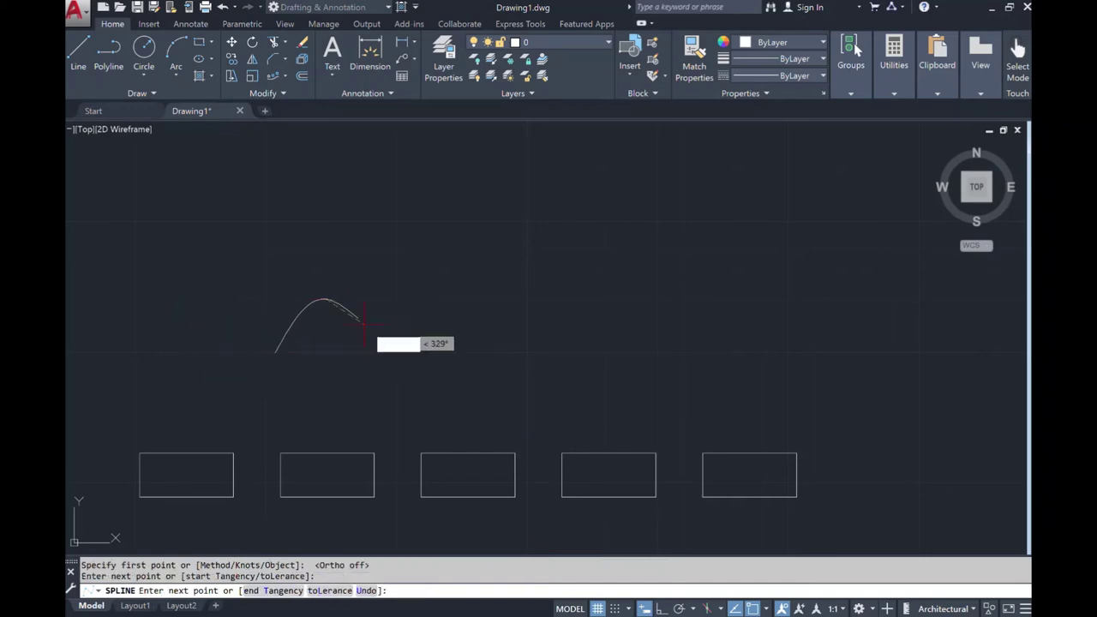
left_click(446, 349)
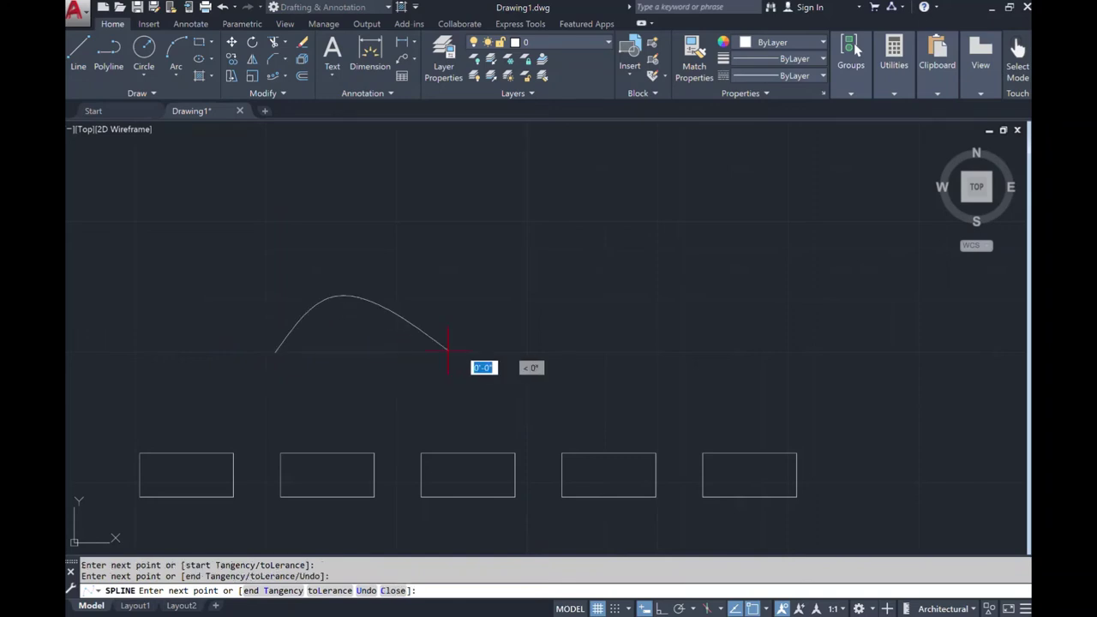
left_click(563, 299)
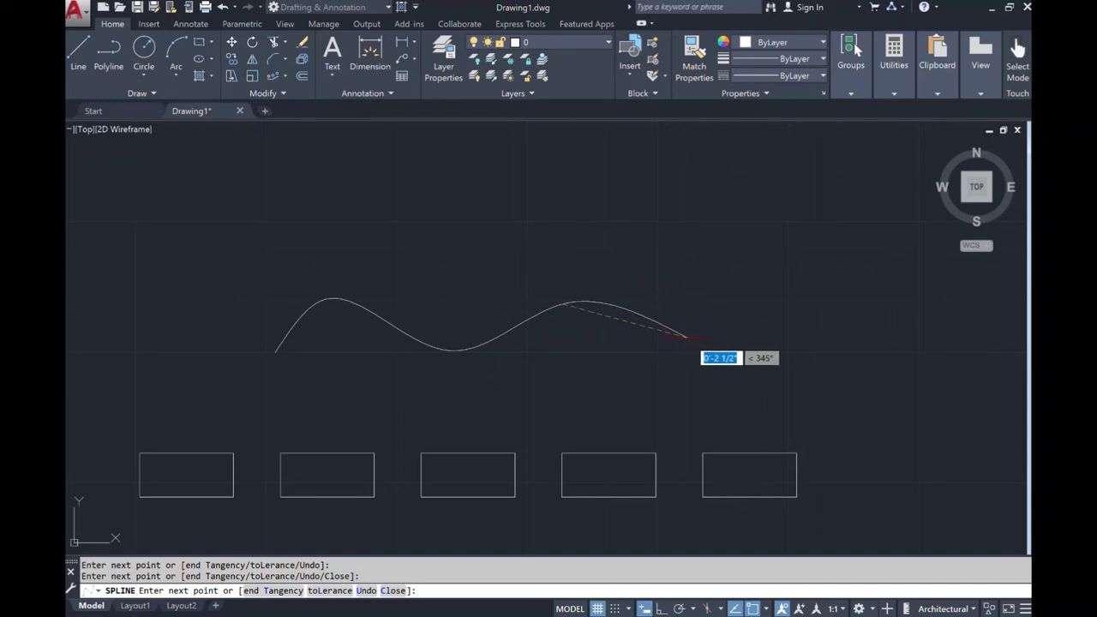
left_click(695, 350)
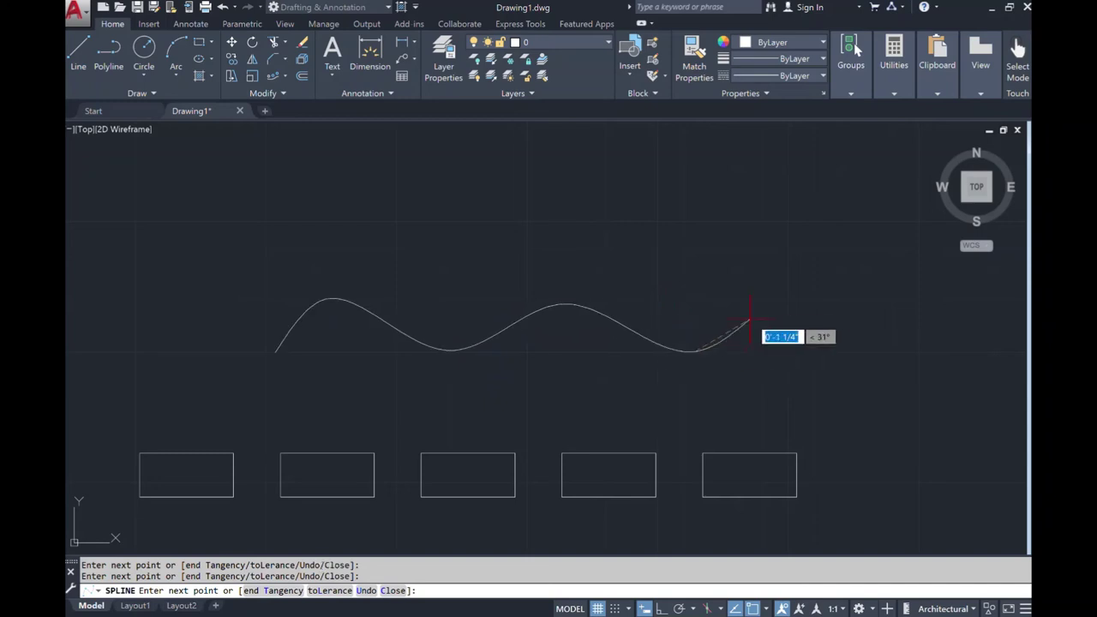
left_click(870, 203)
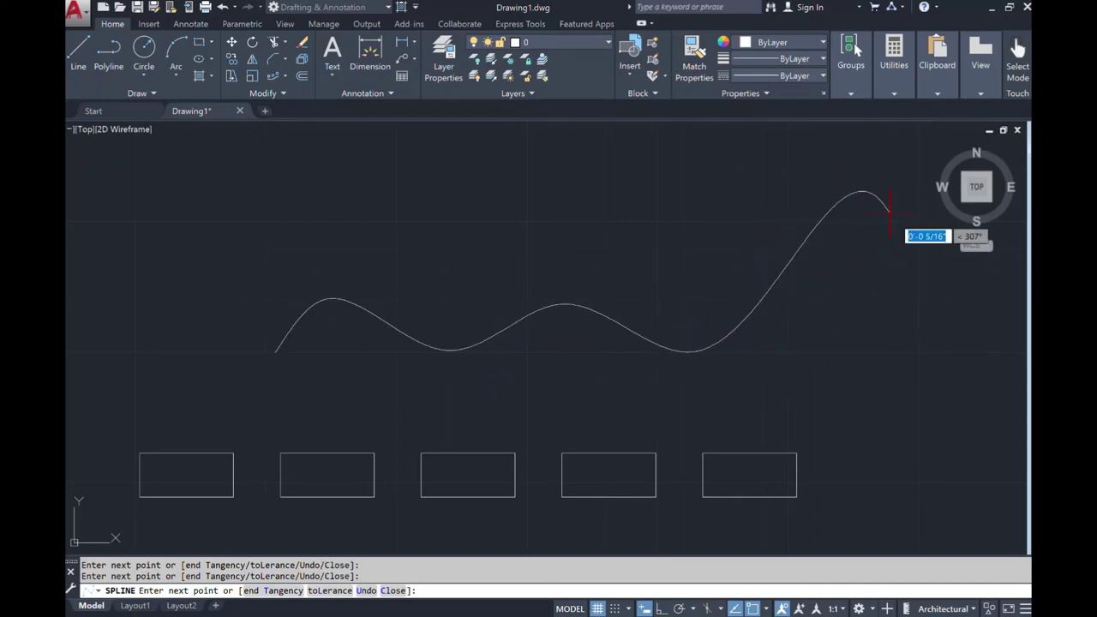
left_click(1002, 334)
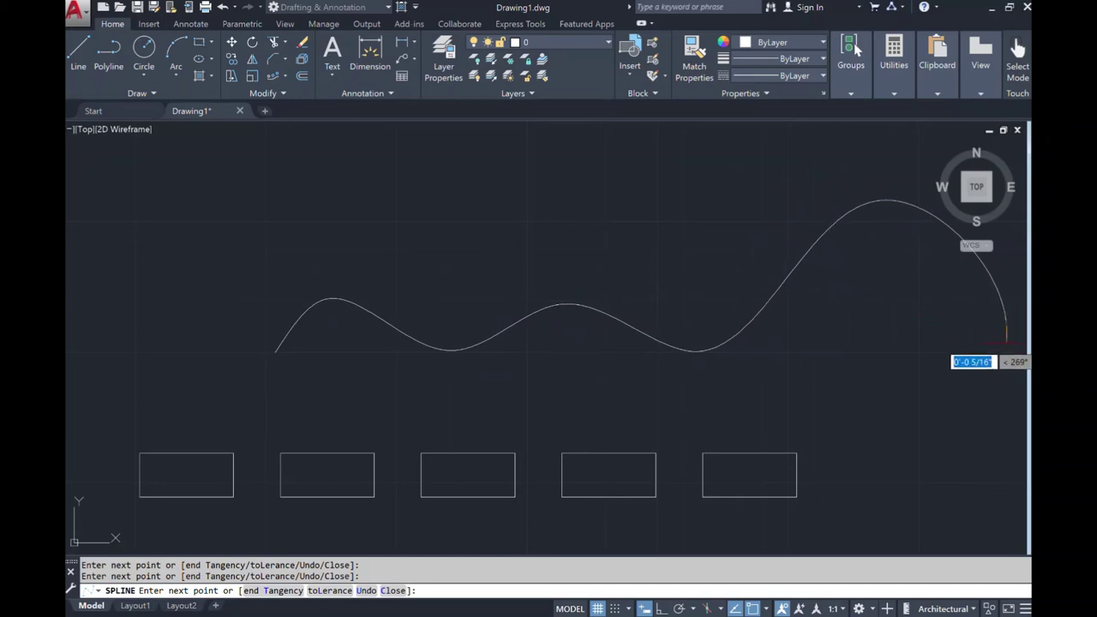
key("Return")
scroll(1007, 294, "down", 3)
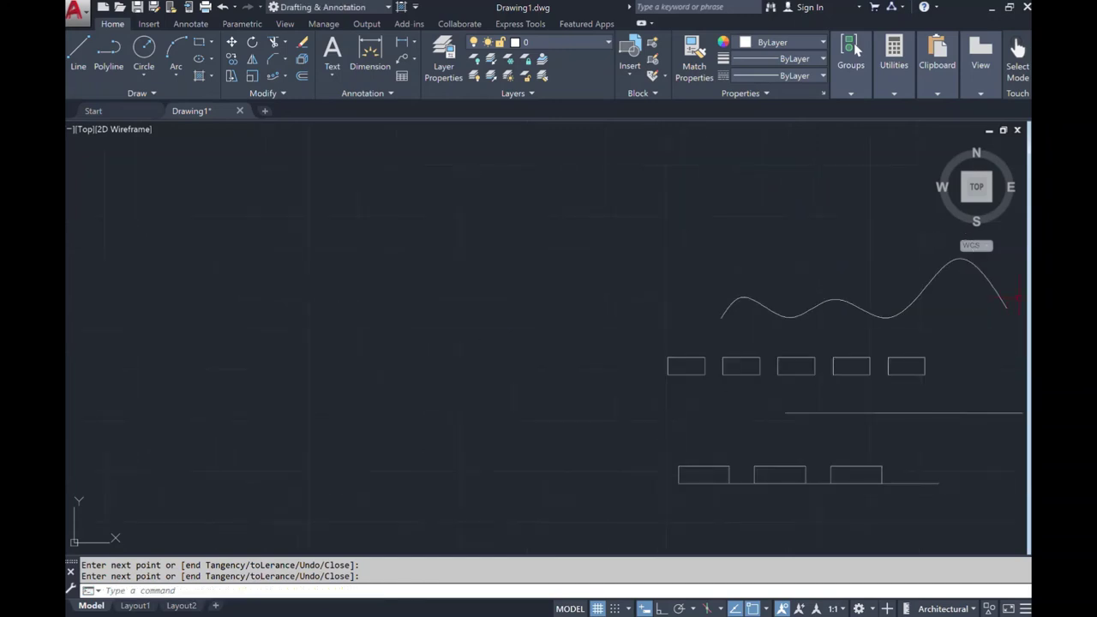
scroll(1016, 296, "up", 5)
scroll(1016, 287, "down", 2)
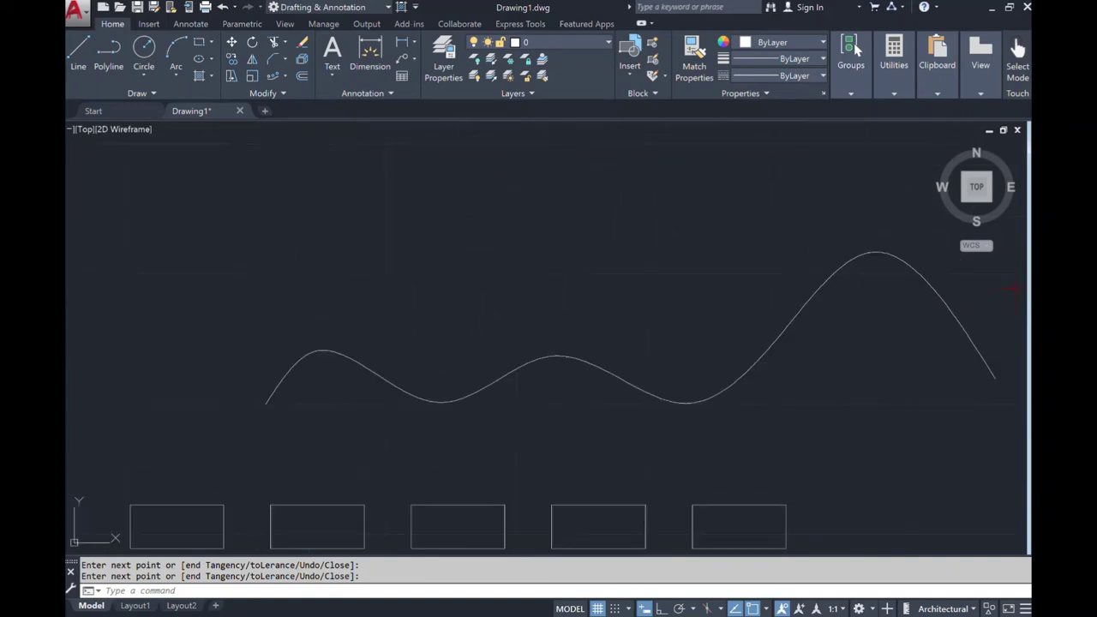
left_click(200, 44)
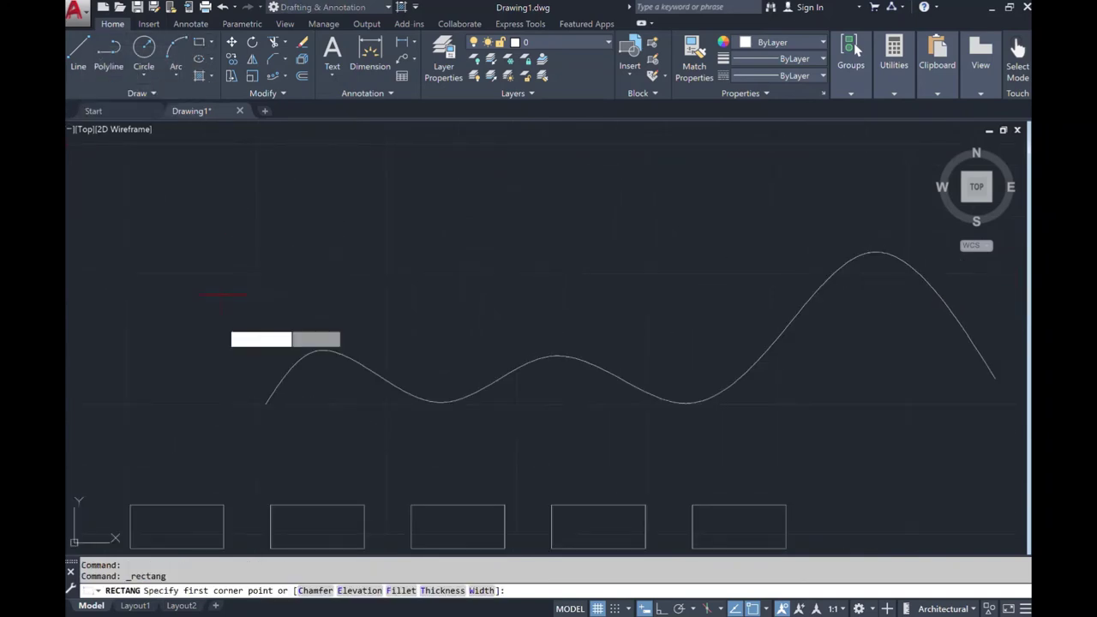
left_click(266, 403)
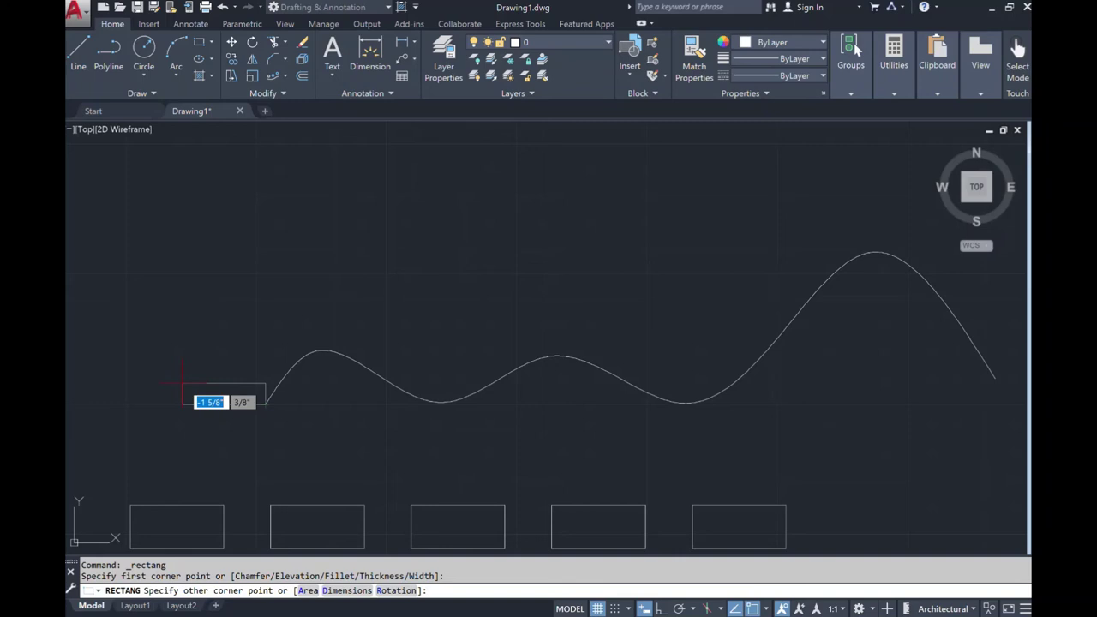
left_click(666, 610)
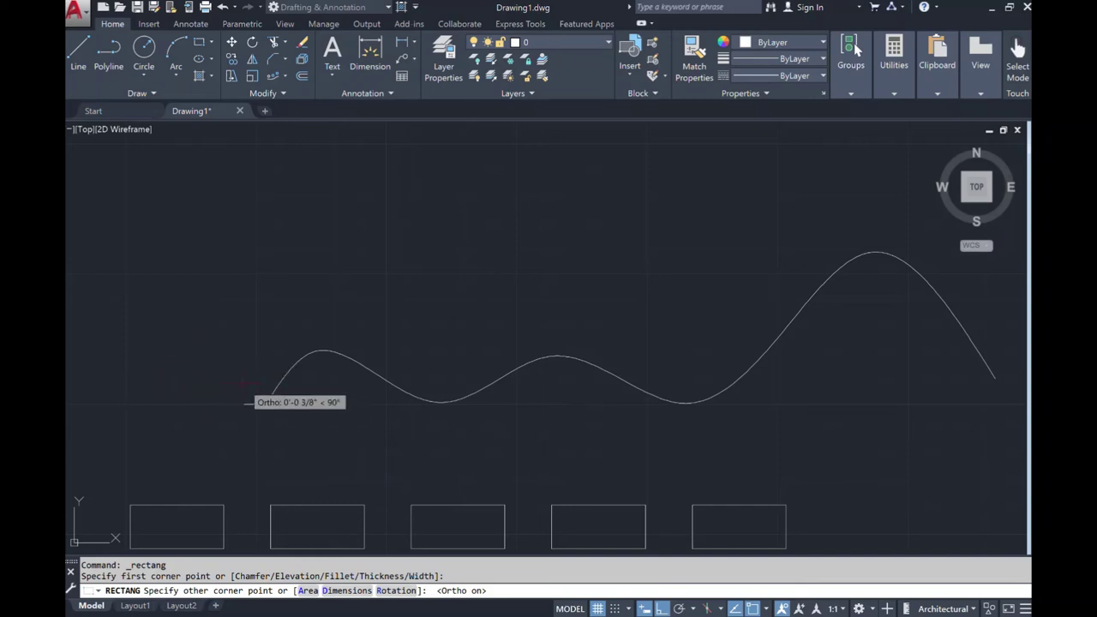
key("Escape")
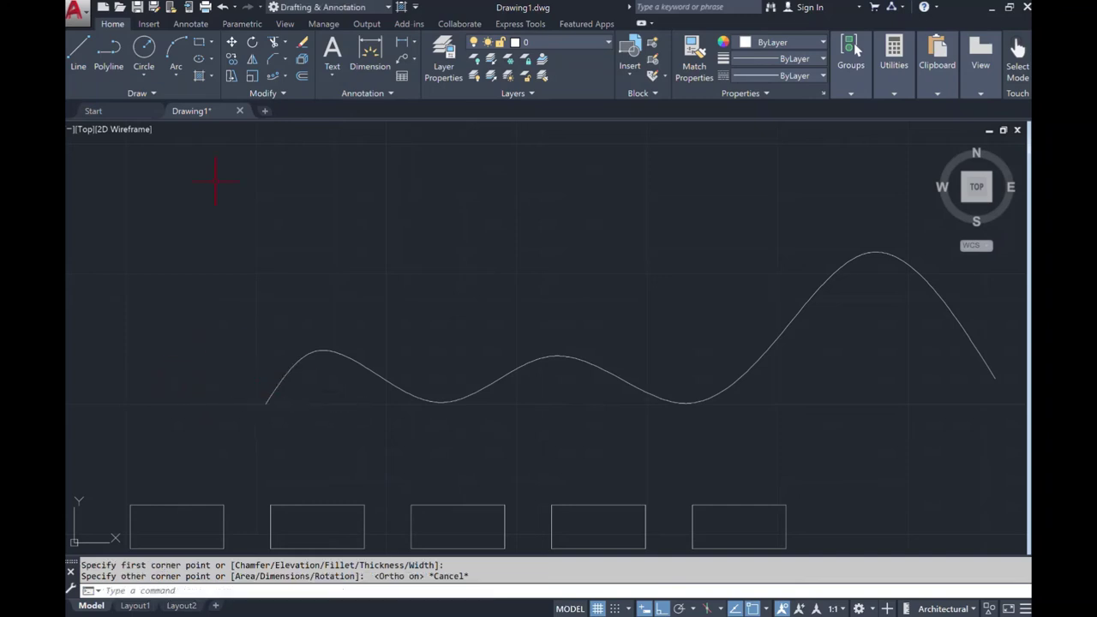
Draw a flat rectangle about 1 5/8" wide and 3/8" high, extending up and to the left from the spline's left endpoint
left_click(203, 47)
left_click(266, 403)
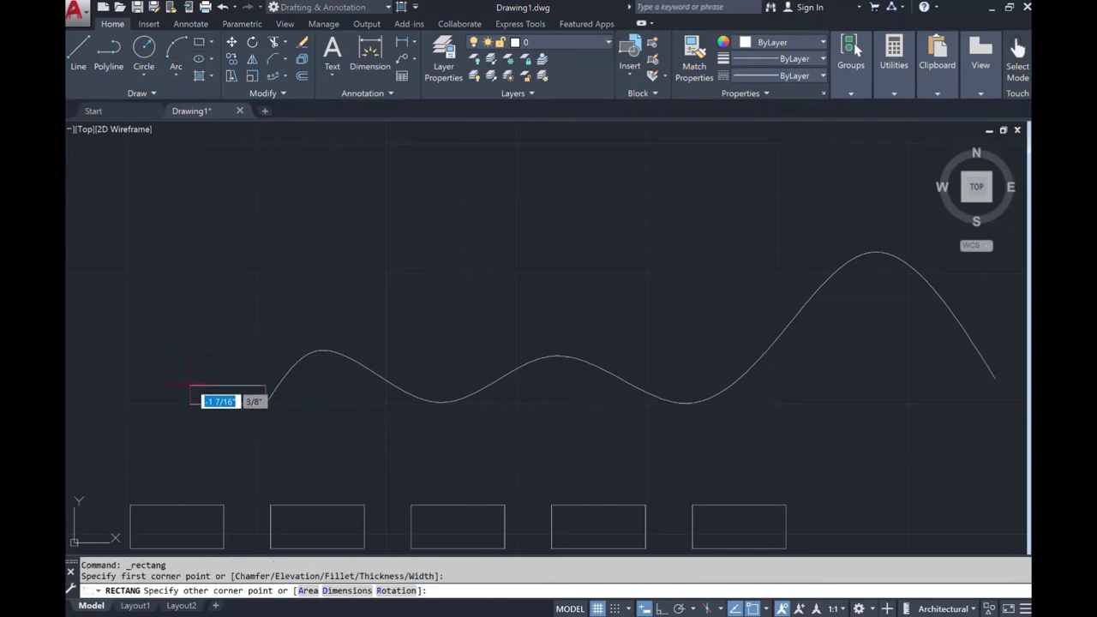
left_click(180, 382)
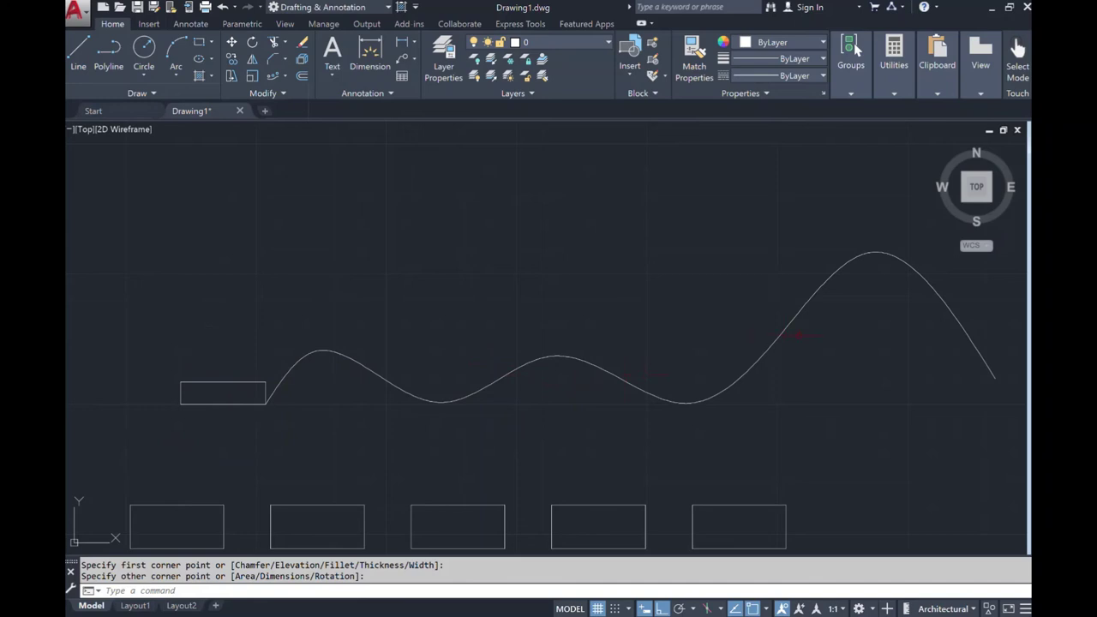
Try an associative path array of the small flat rectangle along the wavy spline
left_click(273, 75)
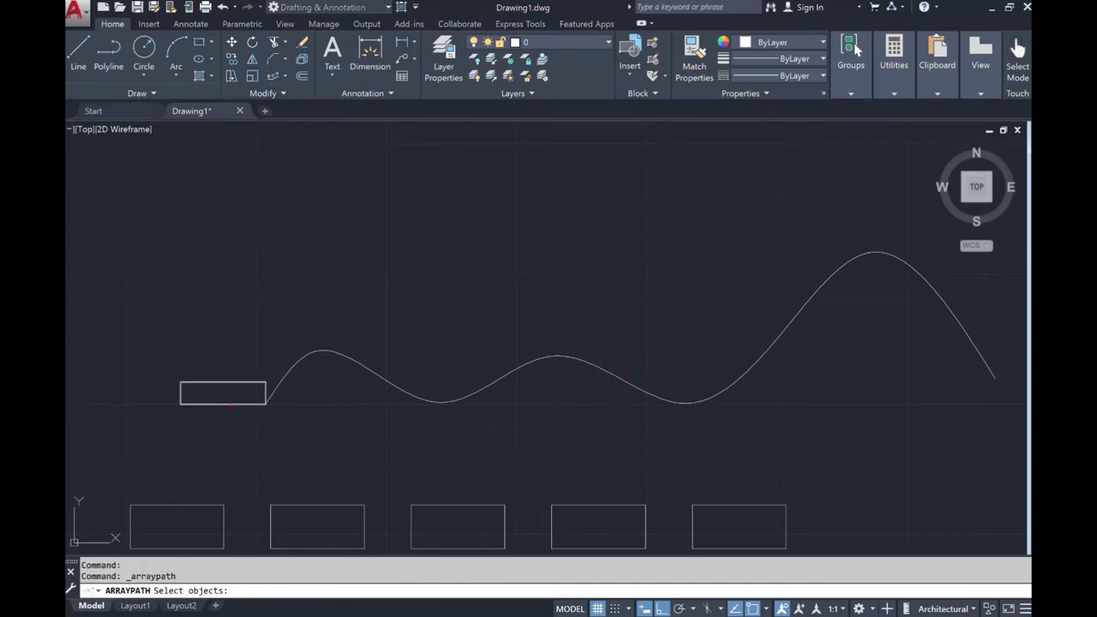
left_click(229, 403)
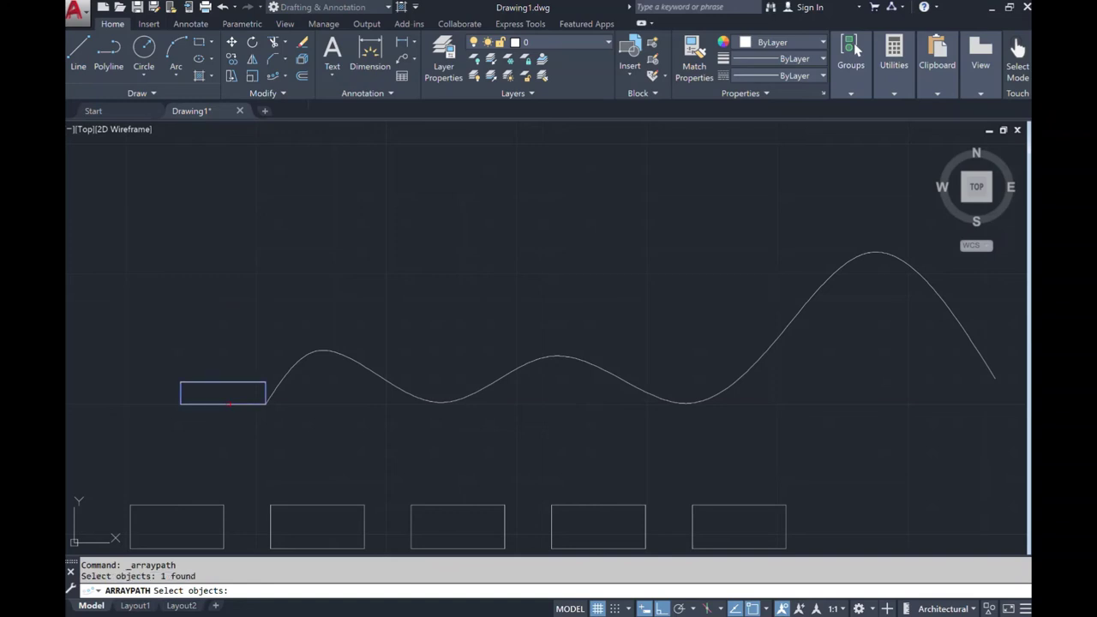
key("Return")
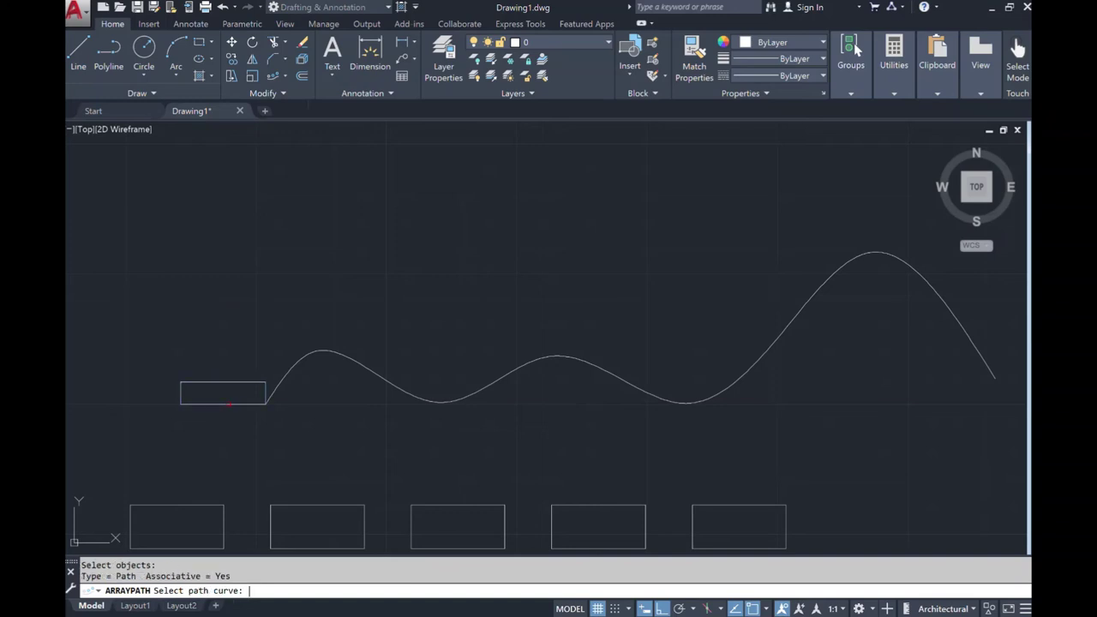
left_click(336, 359)
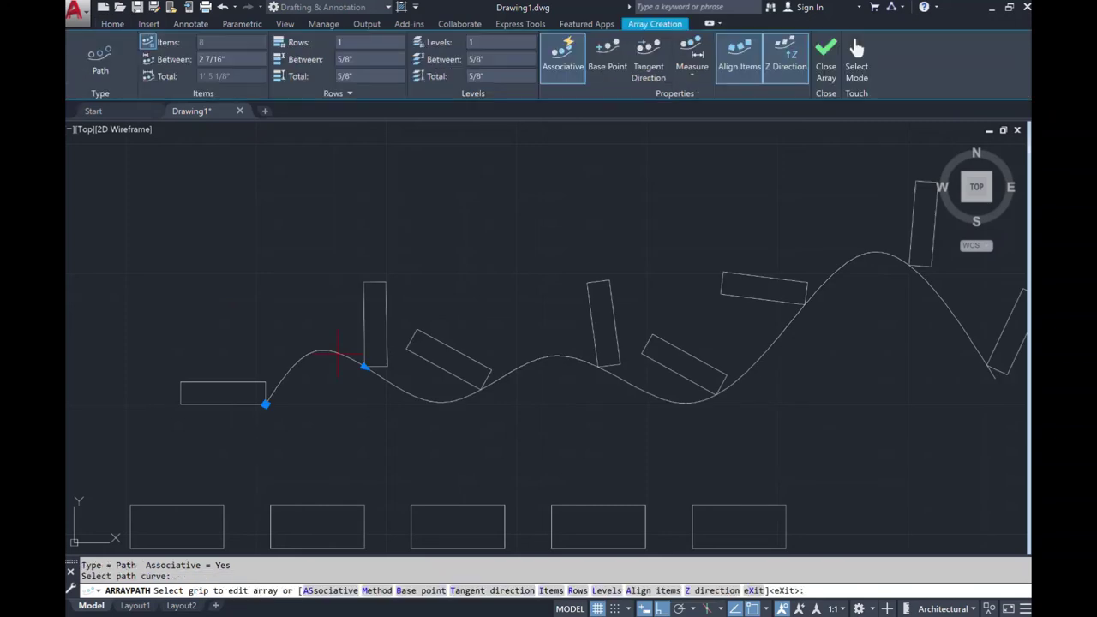
scroll(347, 379, "down", 3)
scroll(722, 401, "up", 2)
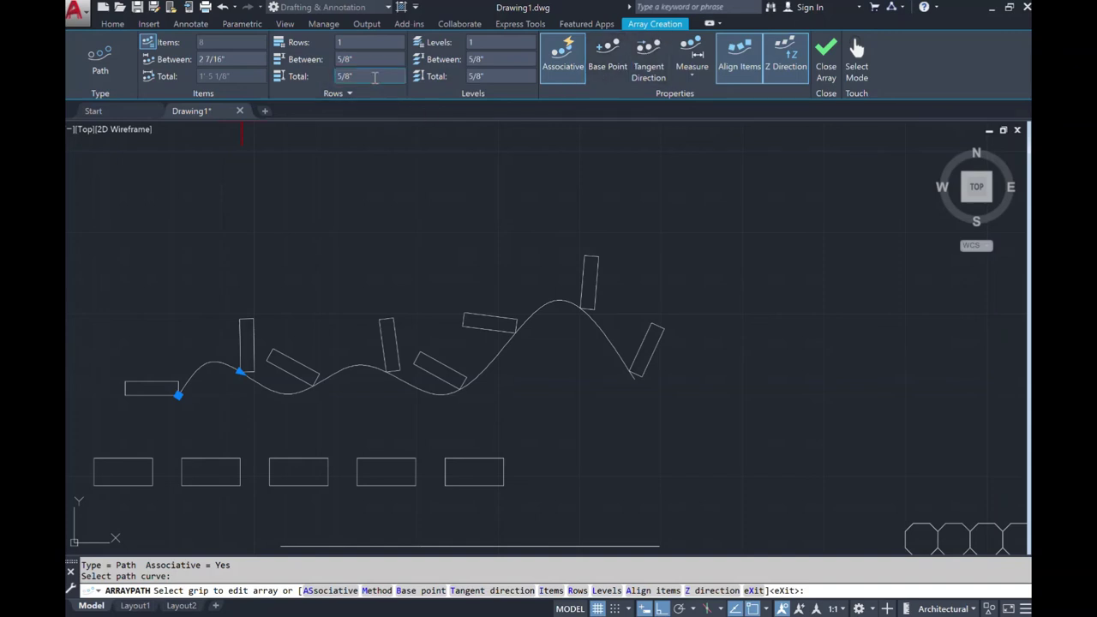
Set the spacing between the arrayed items to 1-1/16", then undo the whole path array
left_click(243, 61)
type("1-1/1")
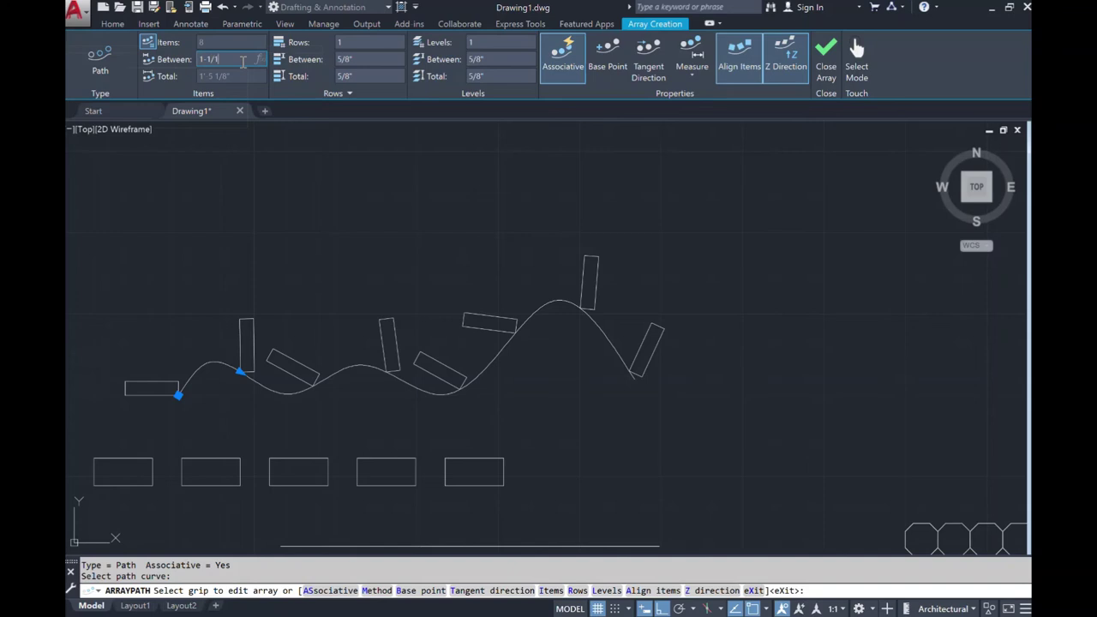
type("6")
key("Return")
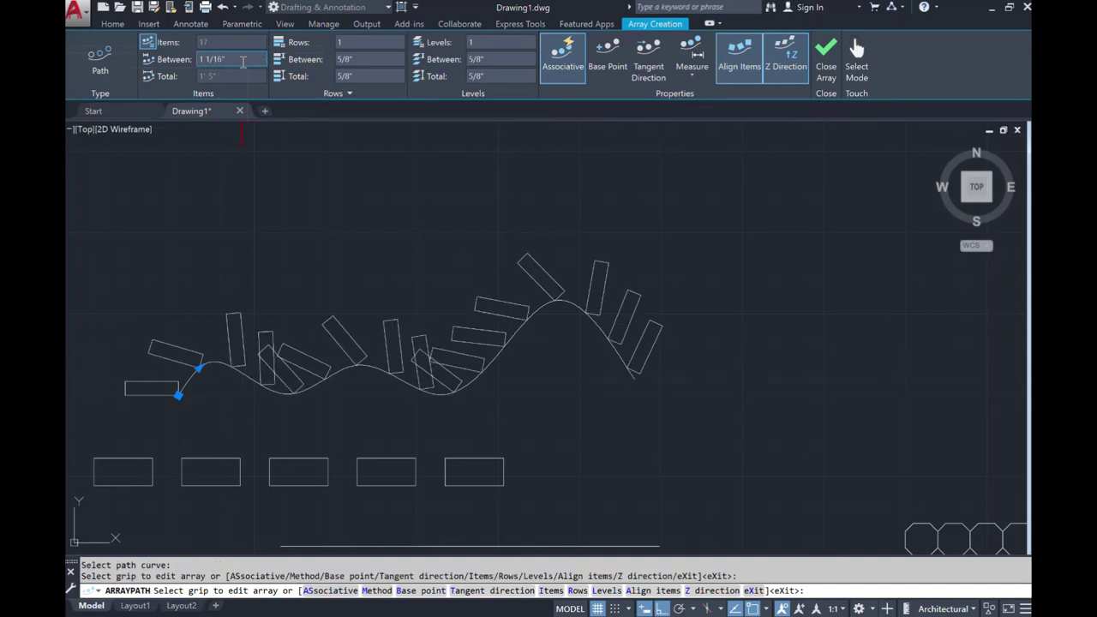
left_click(222, 7)
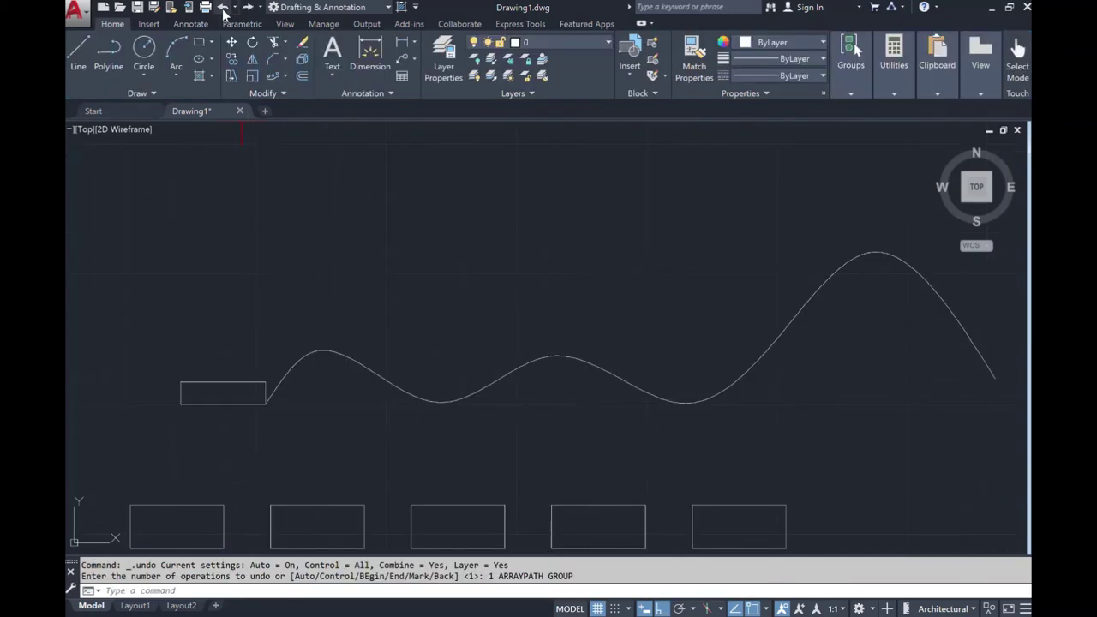
Create an associative path array of the small flat rectangle along the wavy spline
left_click(270, 76)
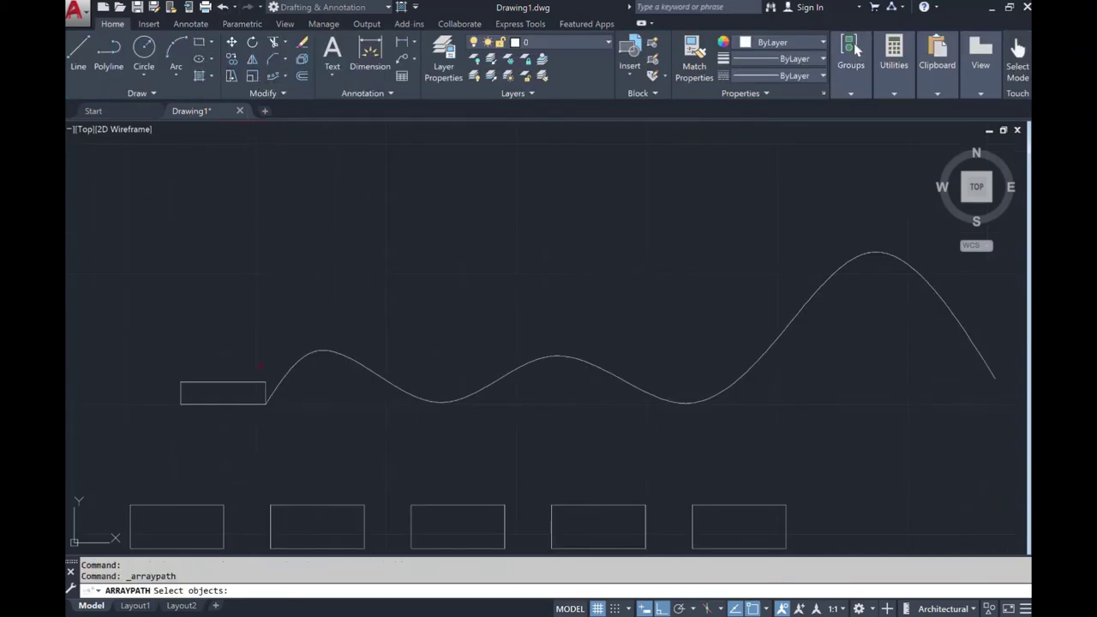
left_click(241, 383)
key("Return")
left_click(293, 367)
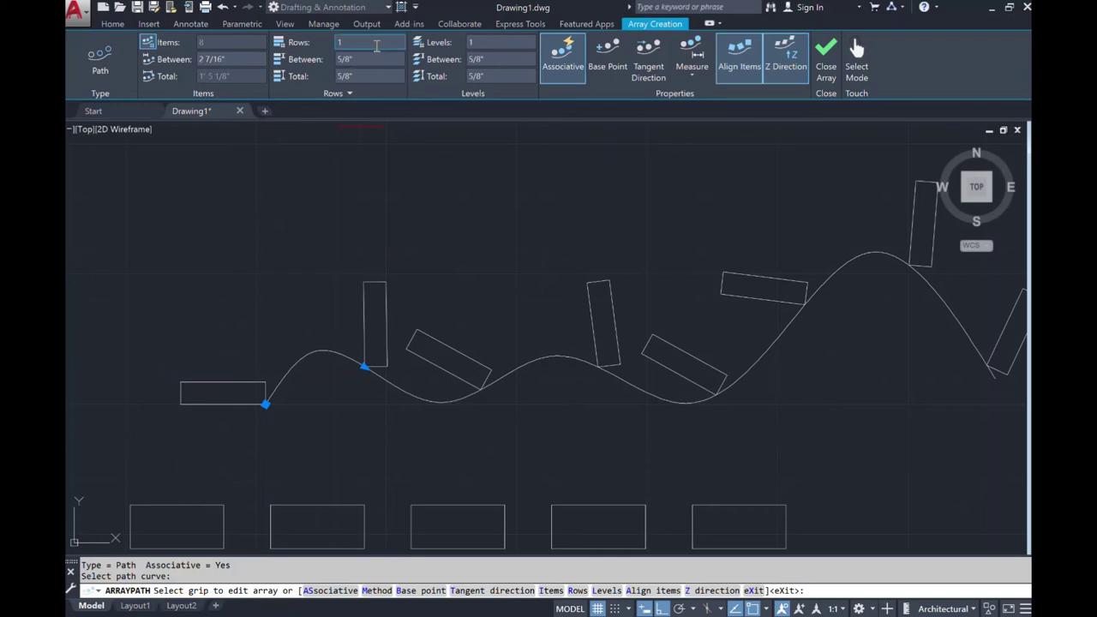
Try the path array with two rows, return it to one, and try it with four rows
scroll(635, 236, "down", 2)
scroll(782, 220, "up", 2)
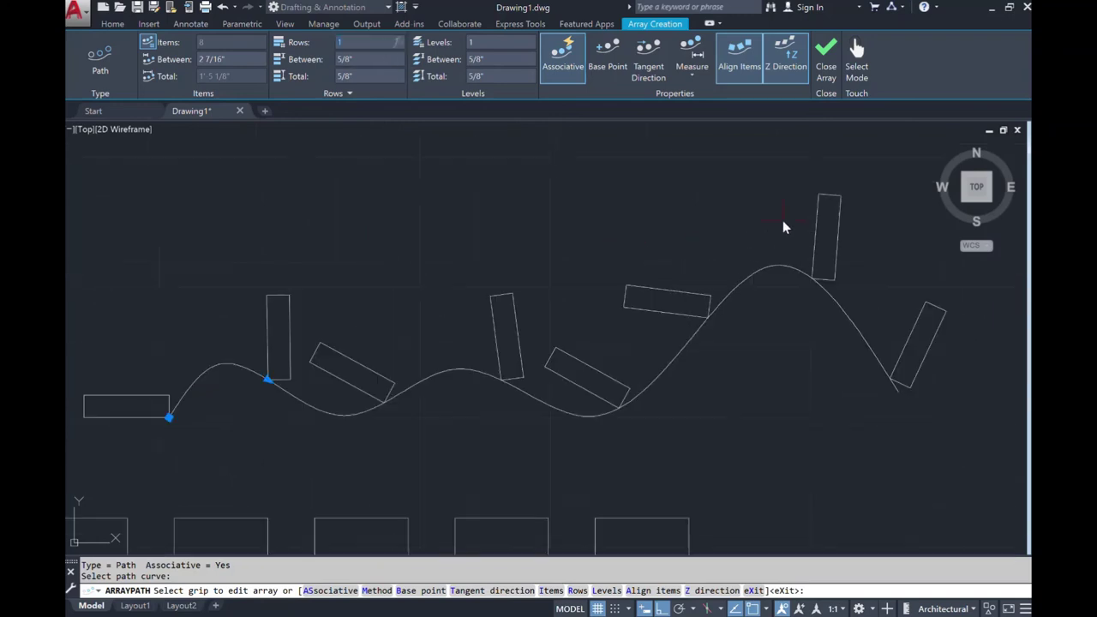
type("2")
key("Return")
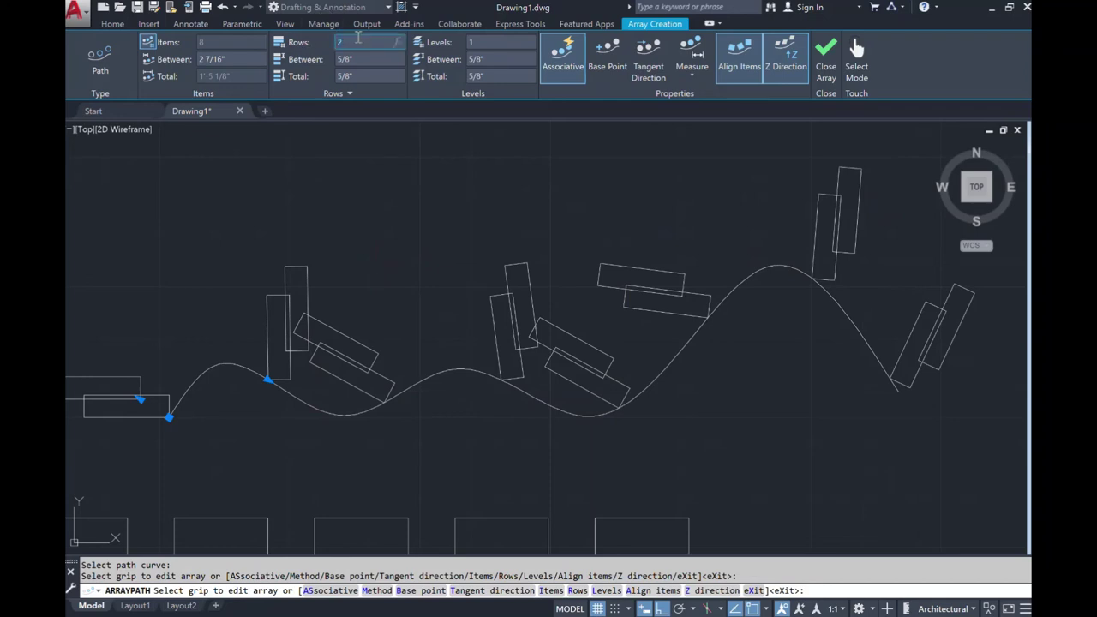
key("Return")
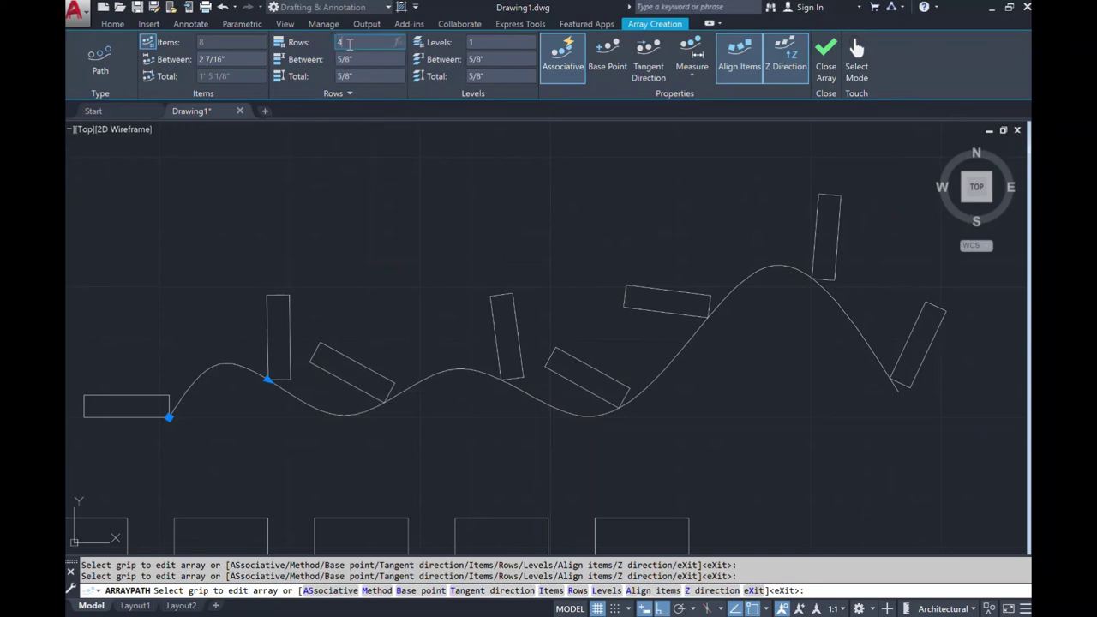
left_click(349, 45)
type("4")
key("Return")
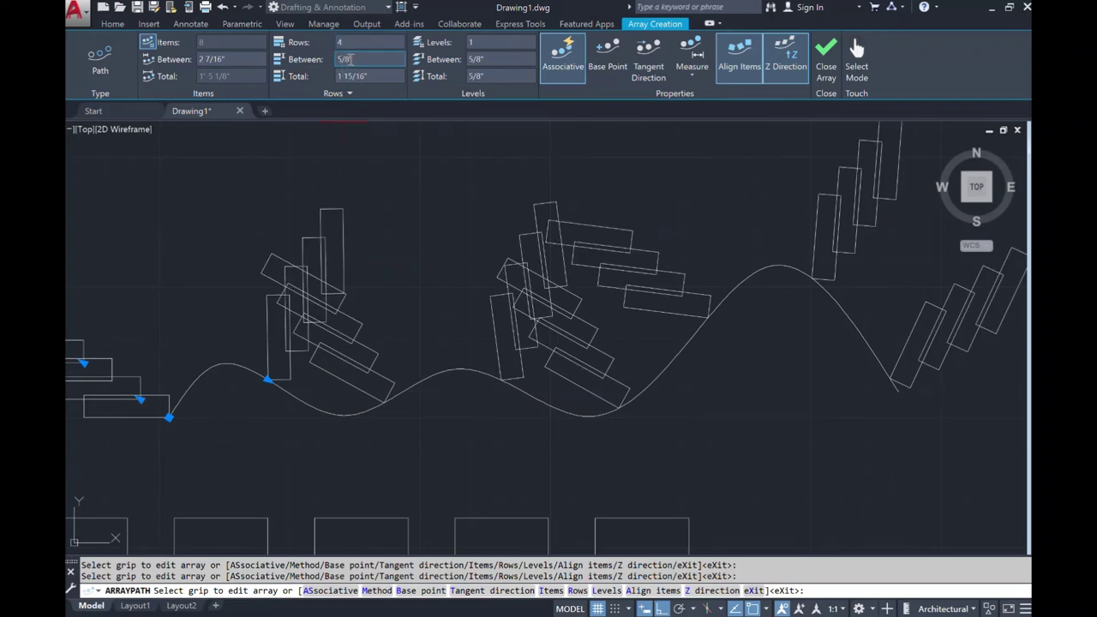
Try row spacings of 1/2" and 1' in the path array, then set the spacing back to 5/8"
type("1/2")
key("Return")
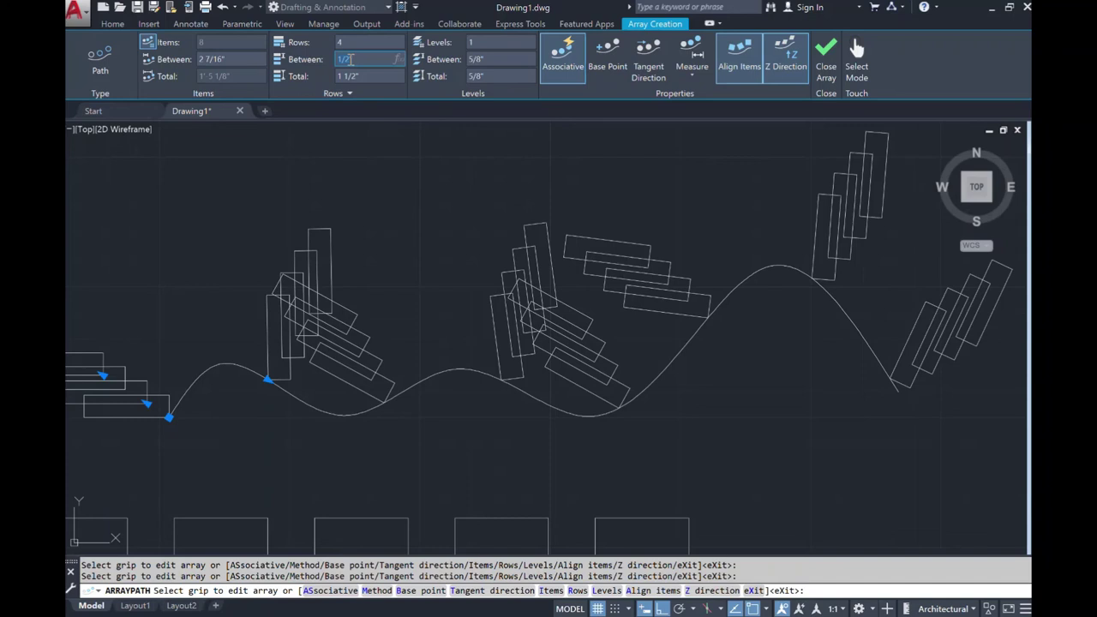
type("1'")
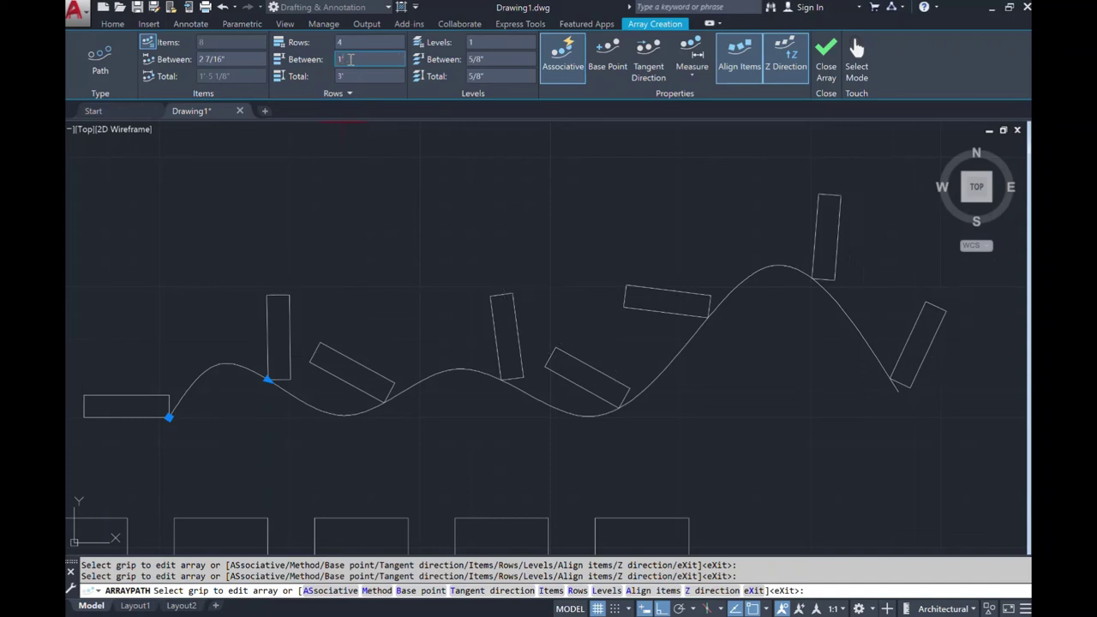
scroll(393, 201, "down", 6)
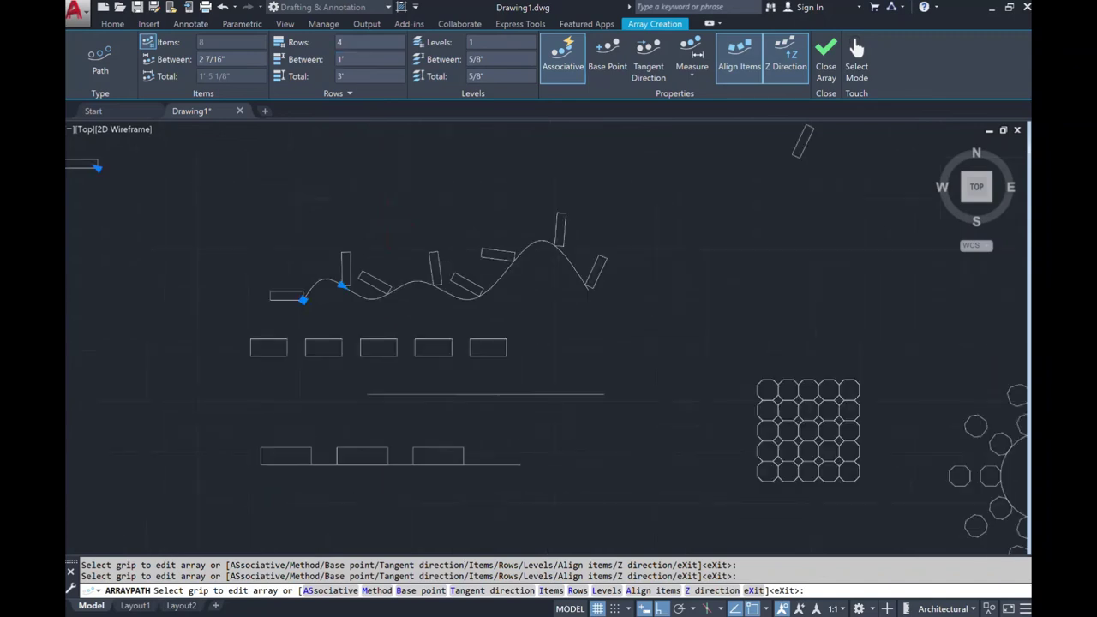
scroll(428, 173, "up", 2)
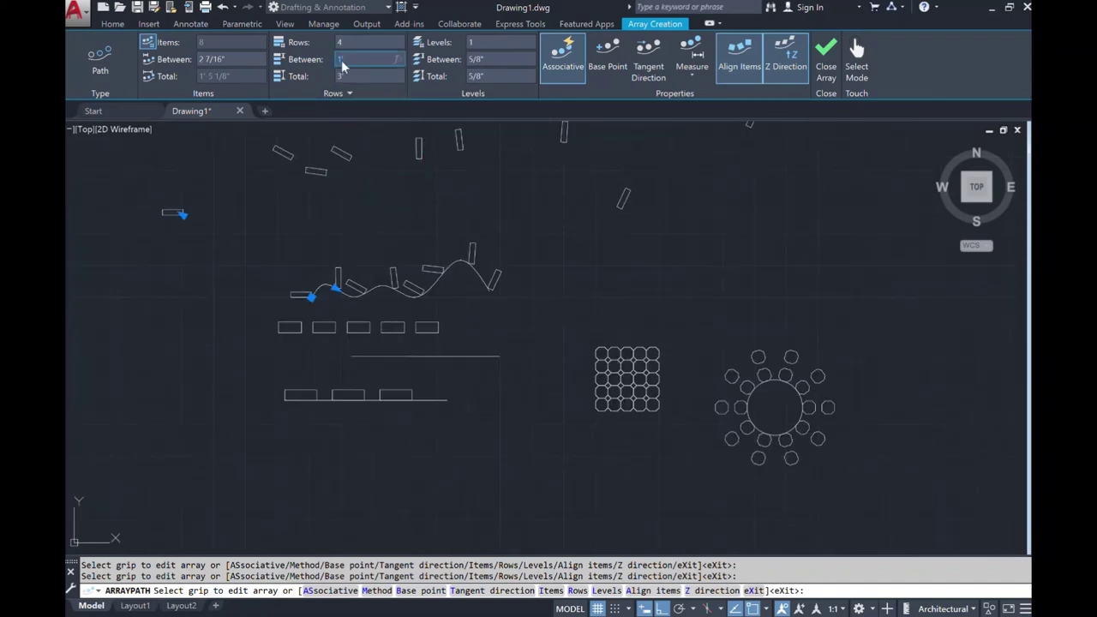
type("5/8")
key("Return")
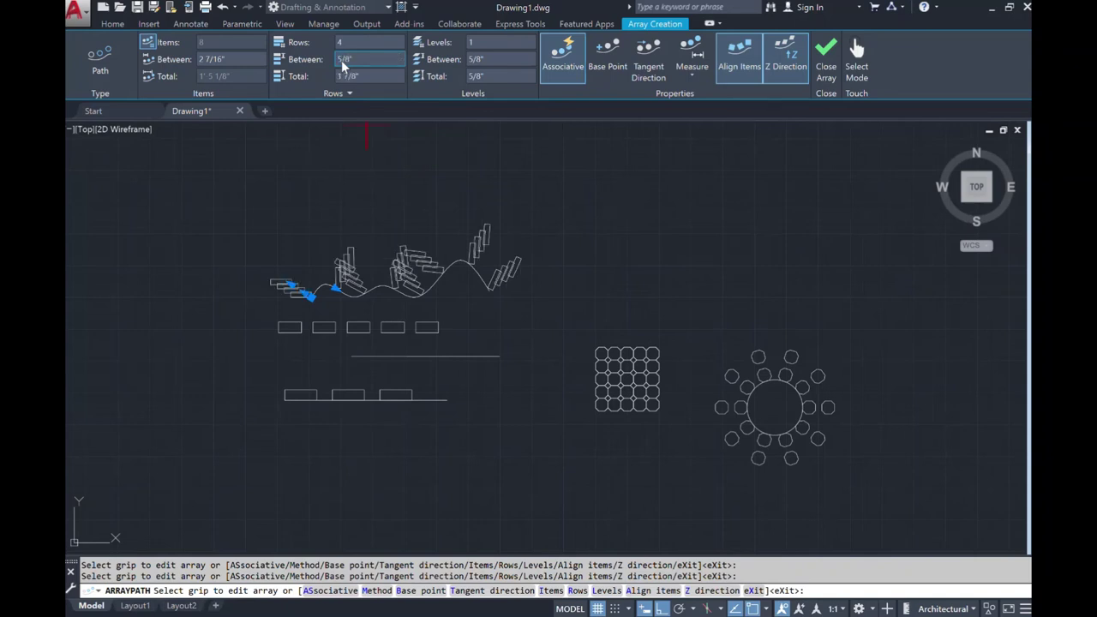
scroll(422, 176, "up", 2)
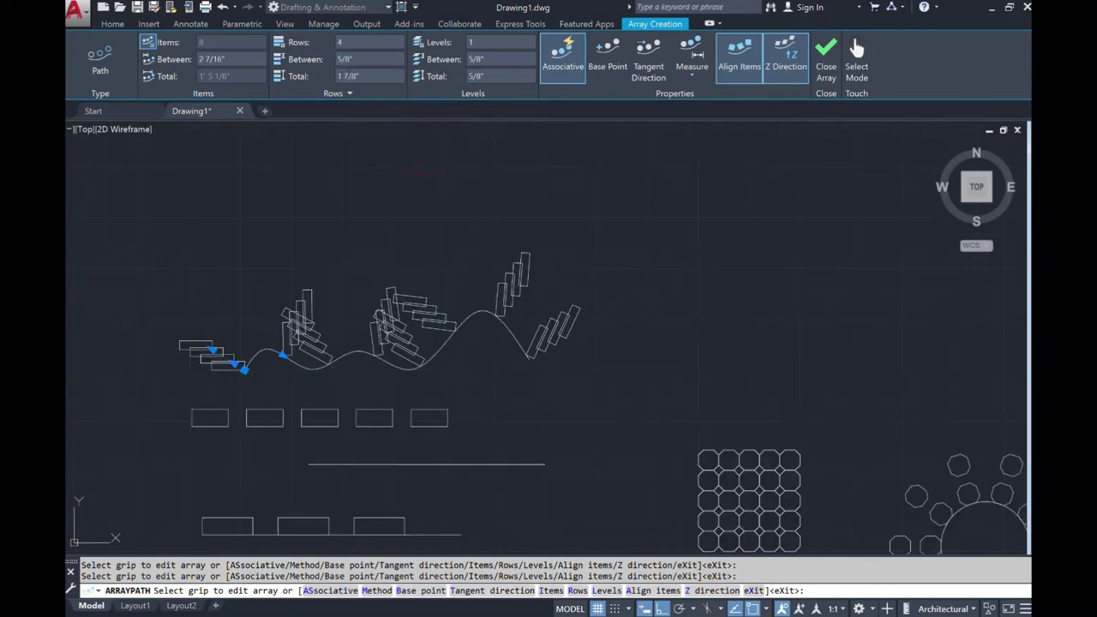
Set the path array's row count to 1
left_click(366, 43)
key("BackSpace")
key("Return")
scroll(294, 316, "up", 1)
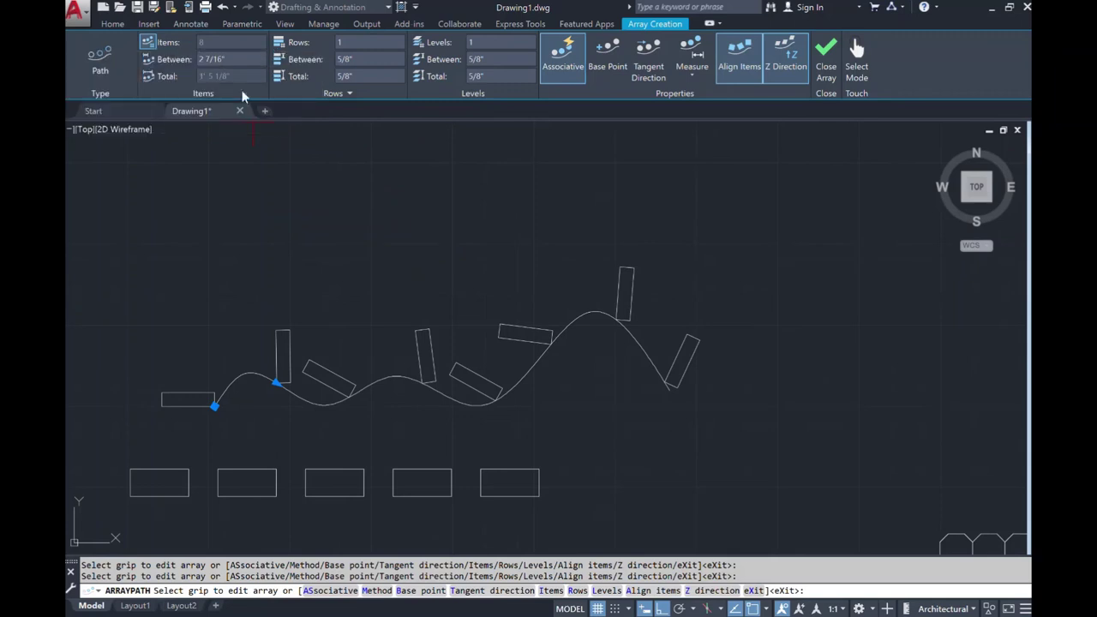
Switch the path array to the Divide method, try 4 items, then set the item count to 10 and finish the array
left_click(688, 79)
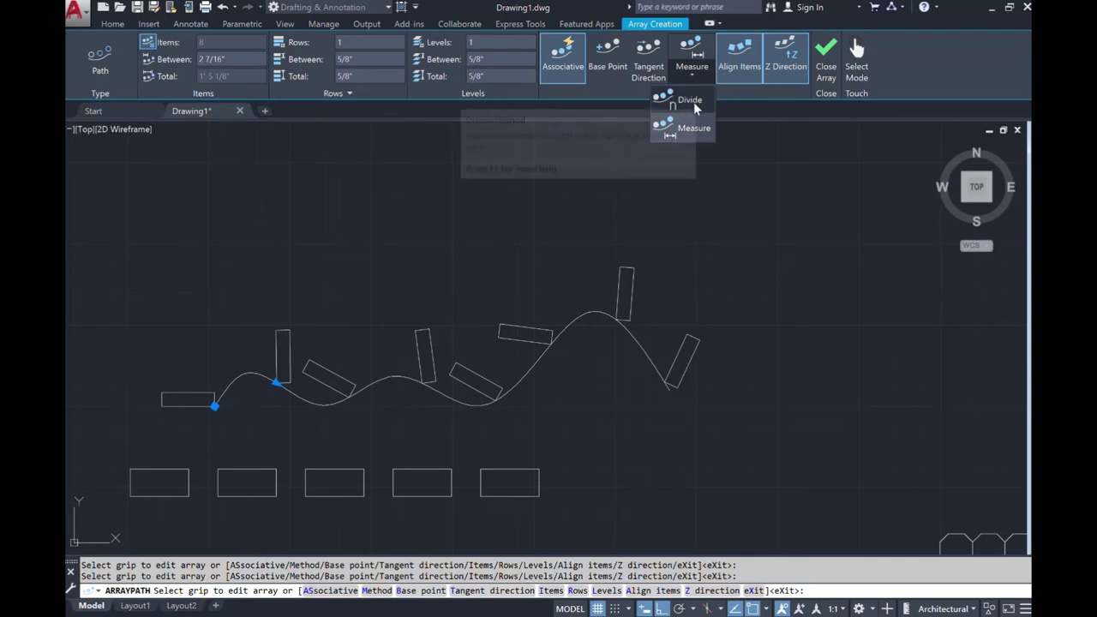
left_click(694, 102)
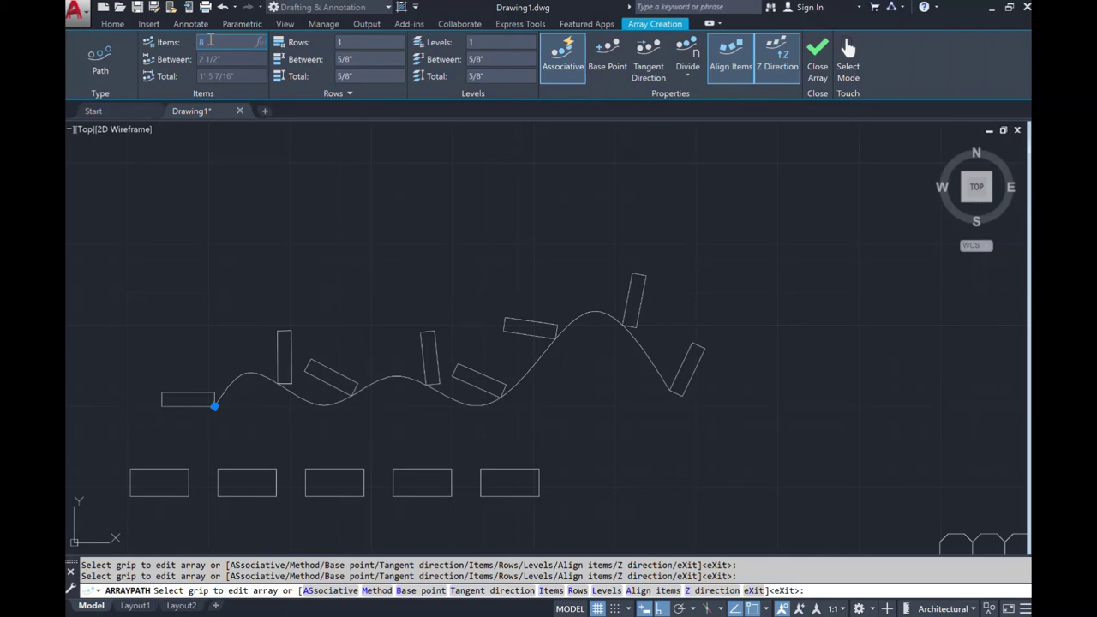
key("Return")
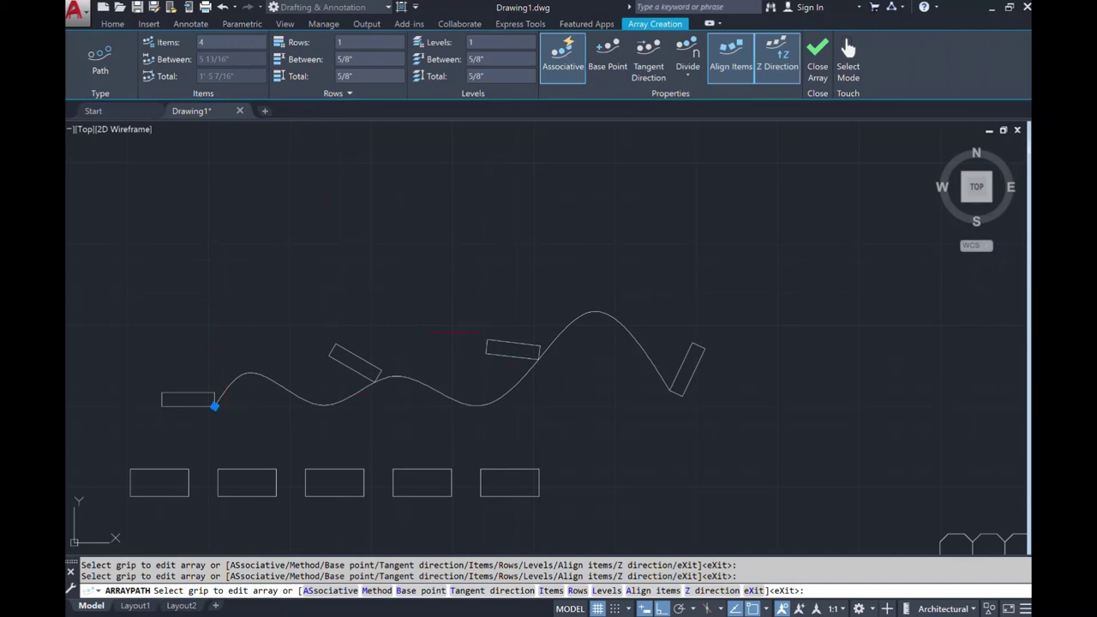
left_click(226, 41)
type("10")
key("Return")
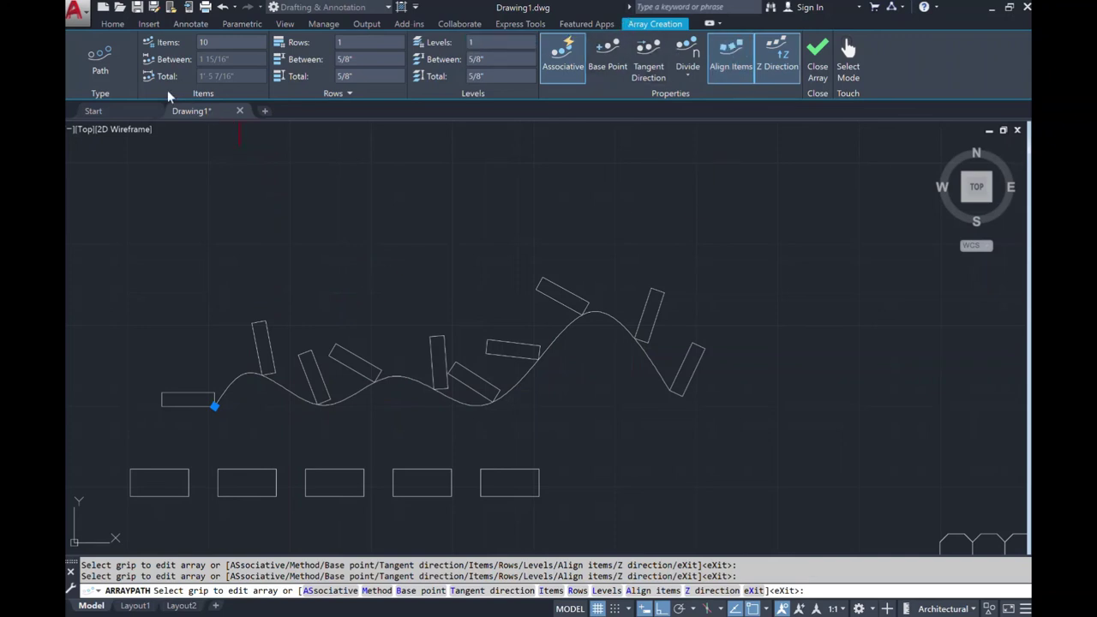
key("Escape")
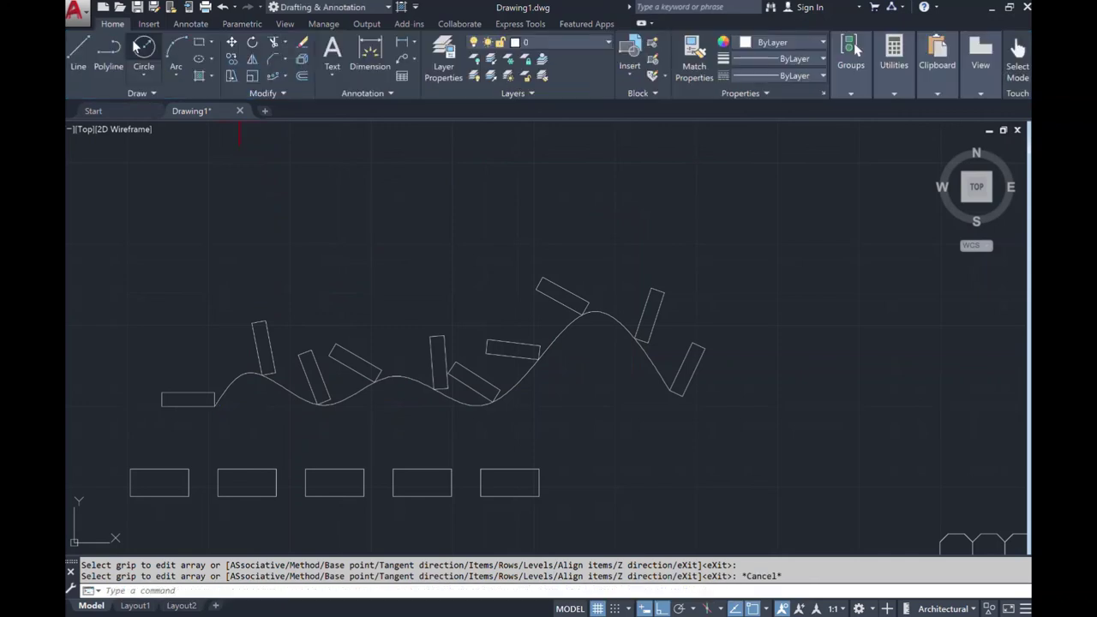
Draw a rising stair-step of five connected horizontal and vertical lines beyond the spline's right end
left_click(76, 62)
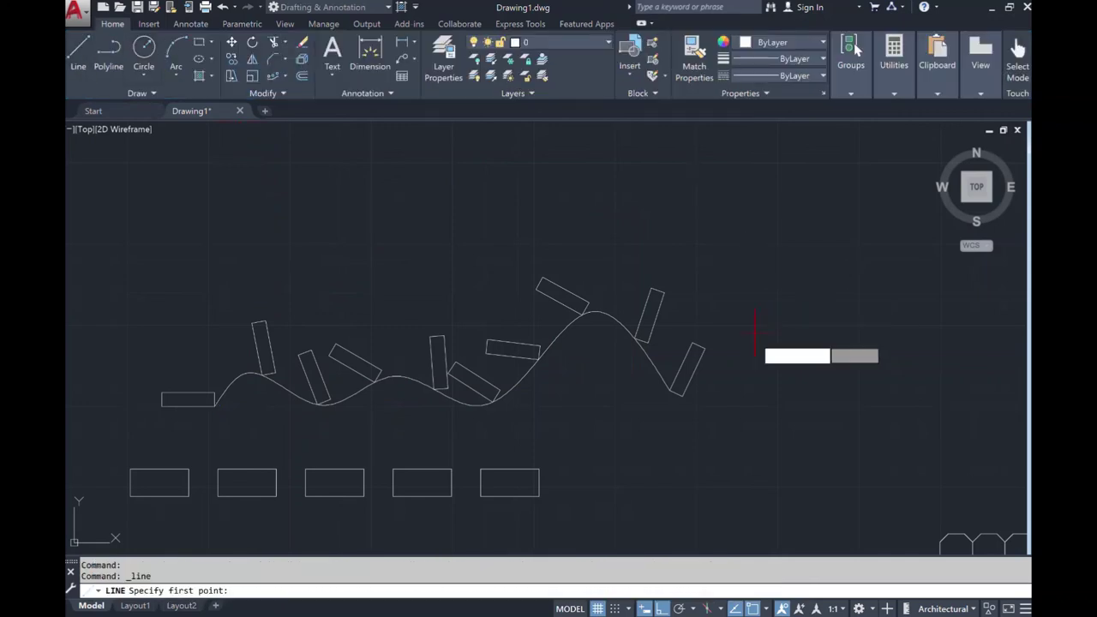
left_click(741, 412)
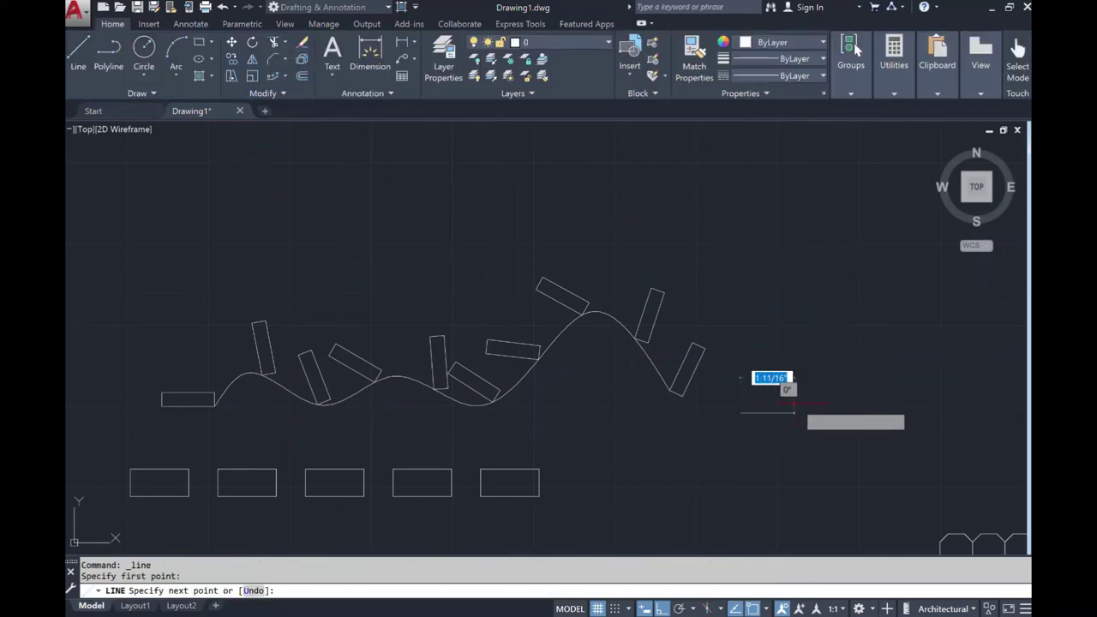
left_click(814, 412)
left_click(807, 356)
left_click(891, 355)
left_click(891, 319)
left_click(949, 319)
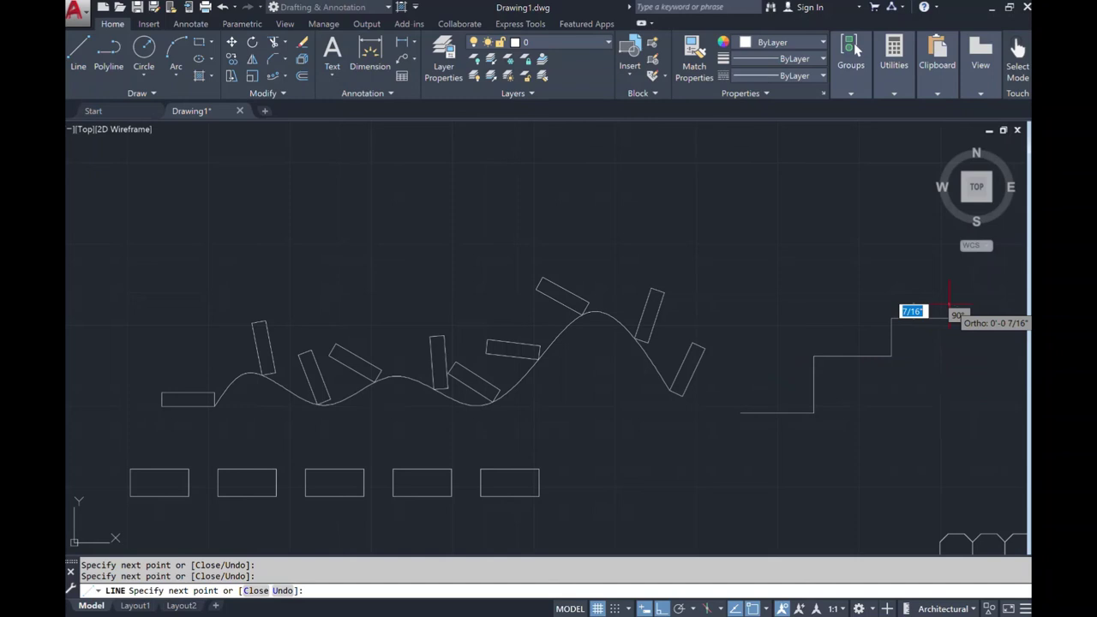
key("Escape")
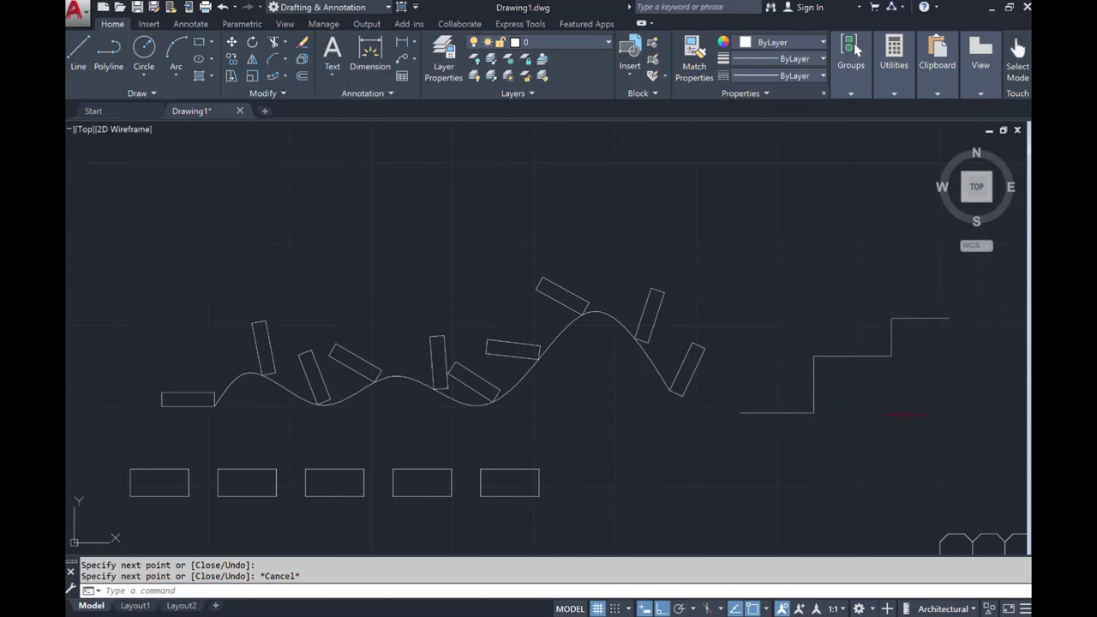
Erase the five stair-step lines beside the spline
left_click(912, 434)
left_click(797, 283)
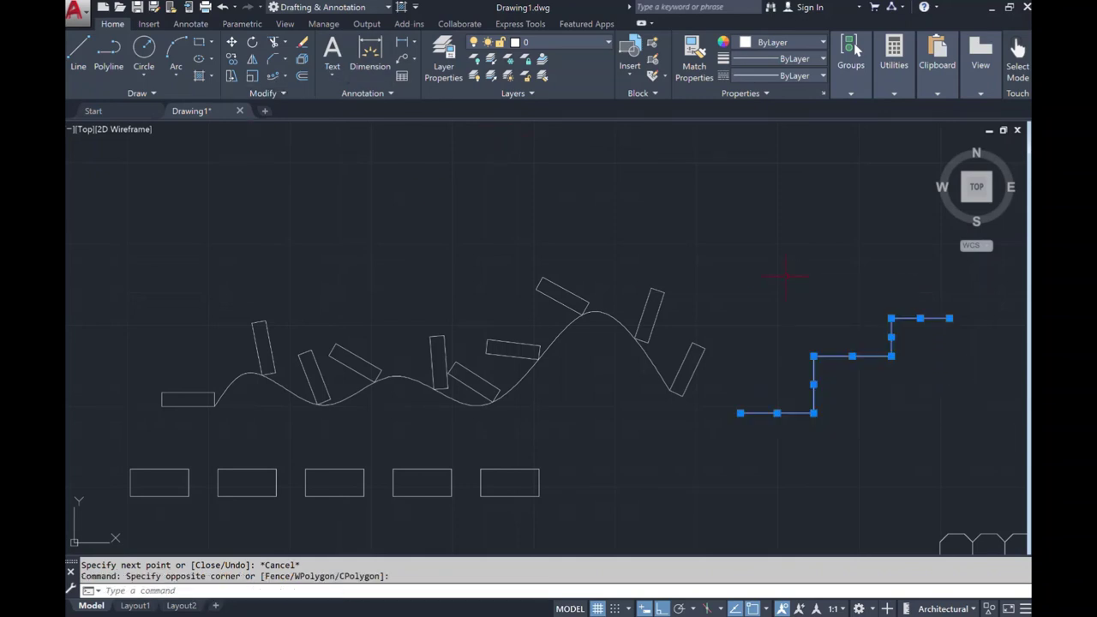
key("Delete")
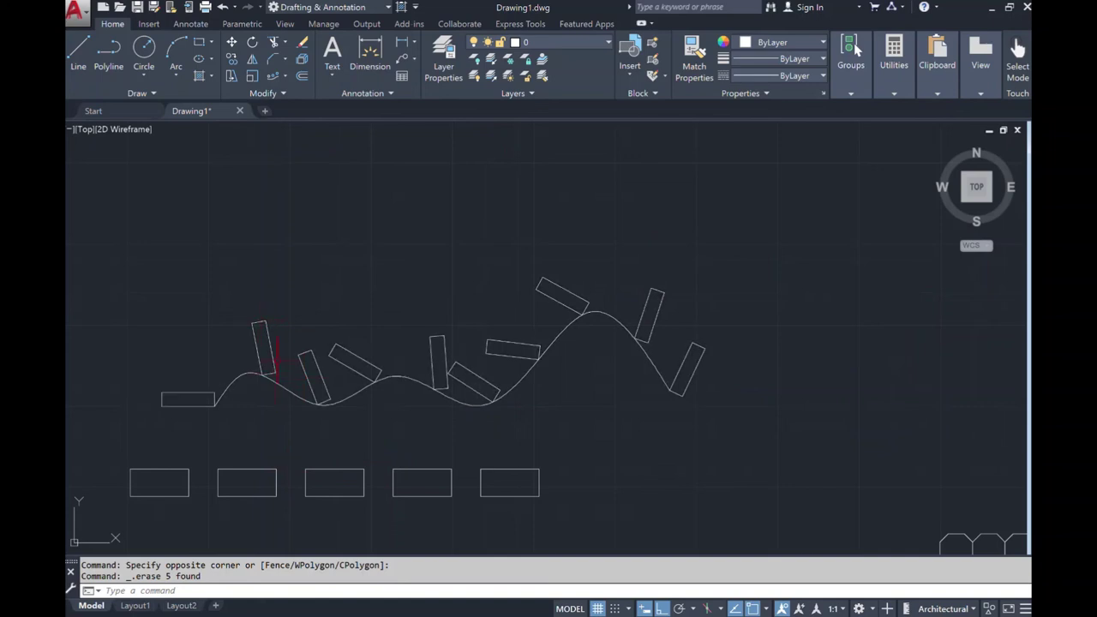
Check the path array and the wavy spline as separate objects by selecting each in turn
left_click(267, 336)
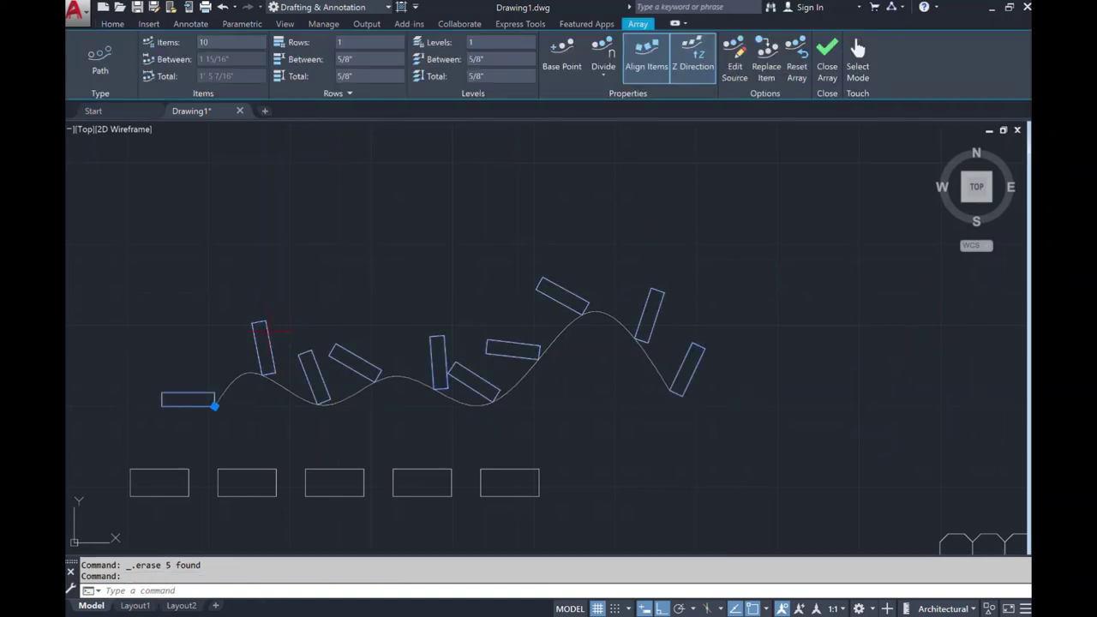
key("Escape")
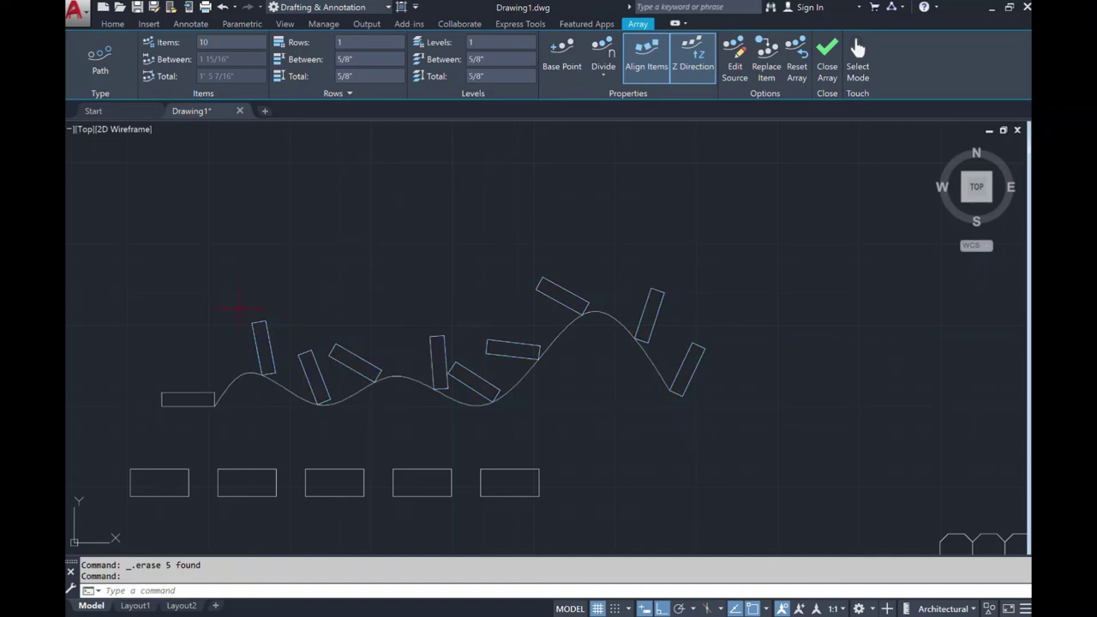
left_click(286, 390)
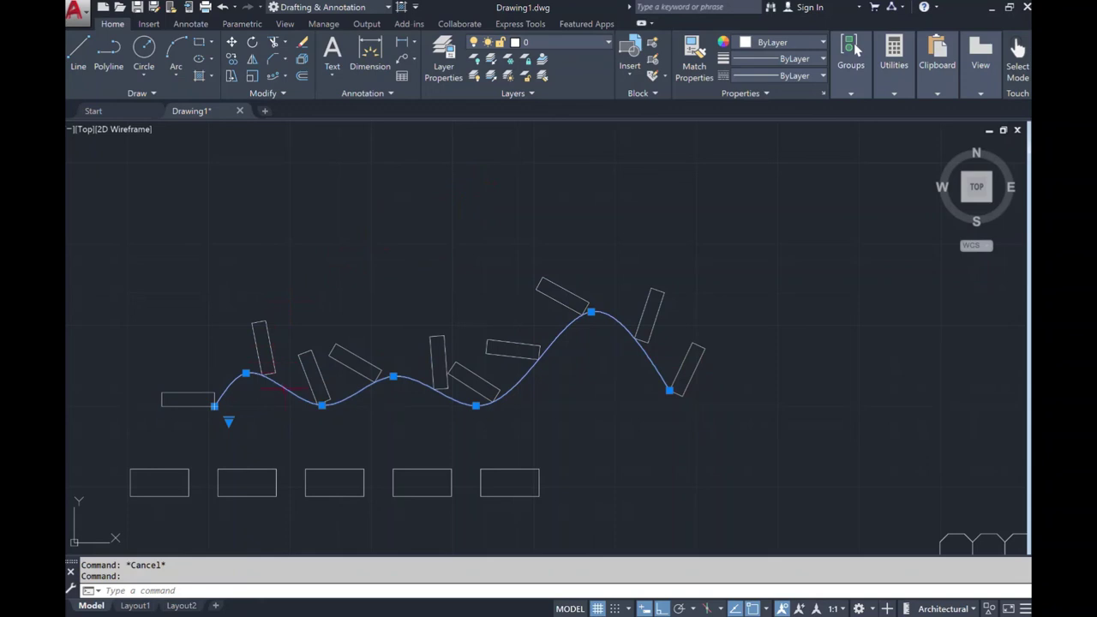
key("Escape")
Turn off Z Direction and Align Items for the path array so its rectangles stay horizontal, and close the array editing
left_click(260, 336)
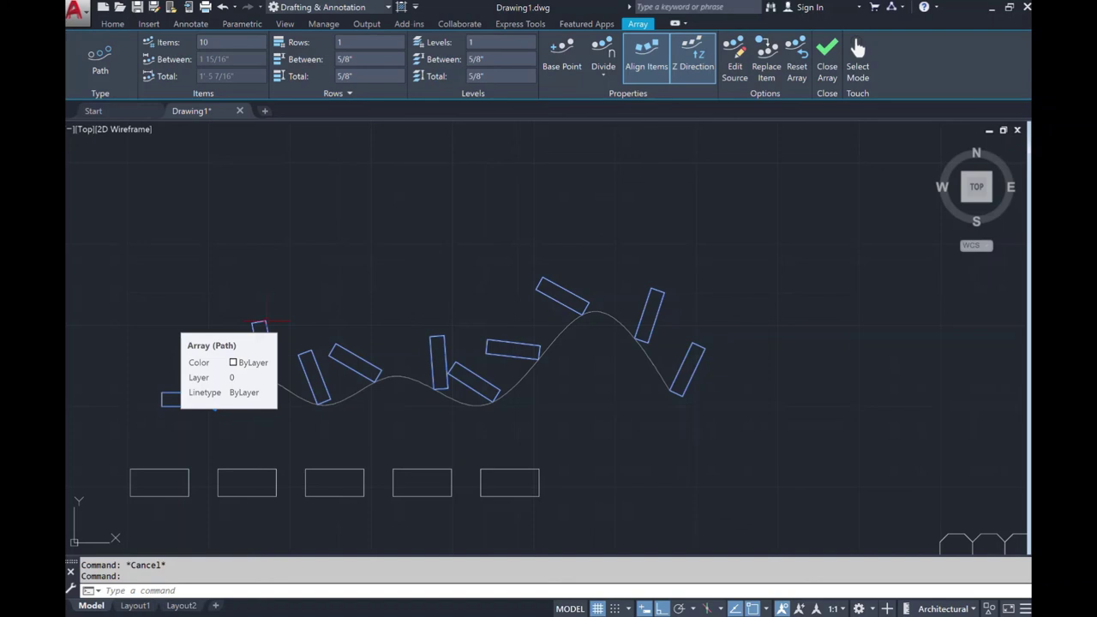
key("ctrl+z")
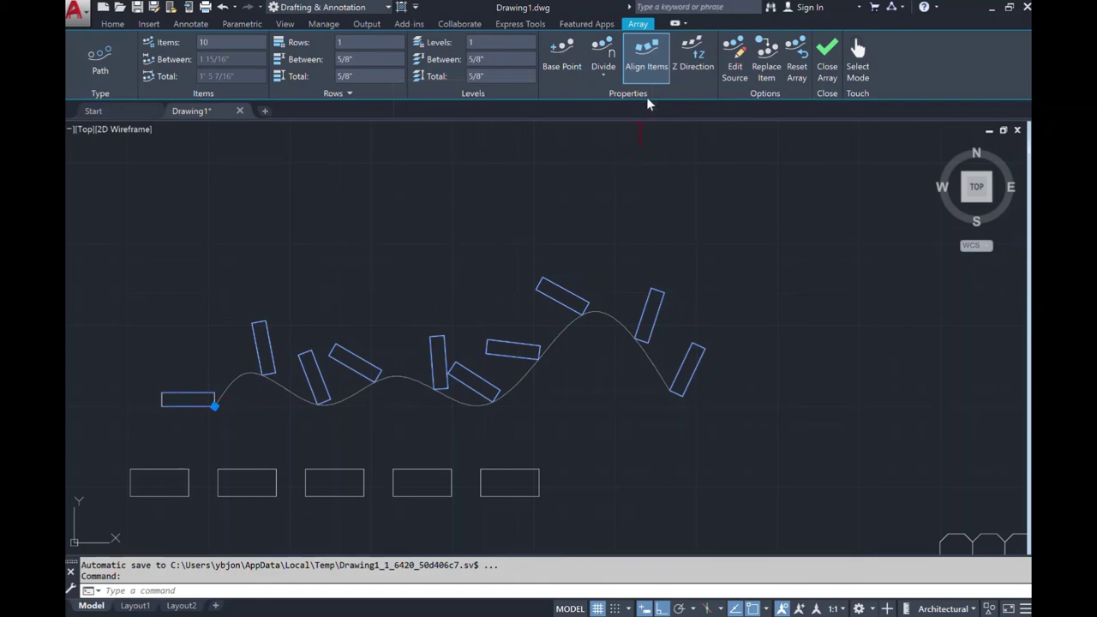
left_click(645, 72)
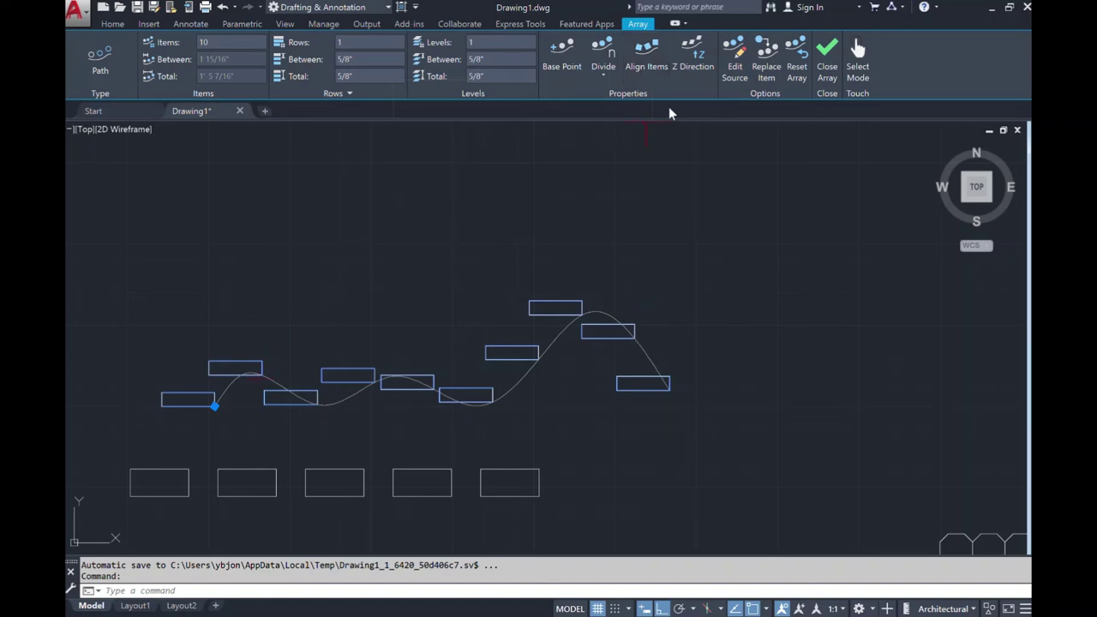
left_click(653, 74)
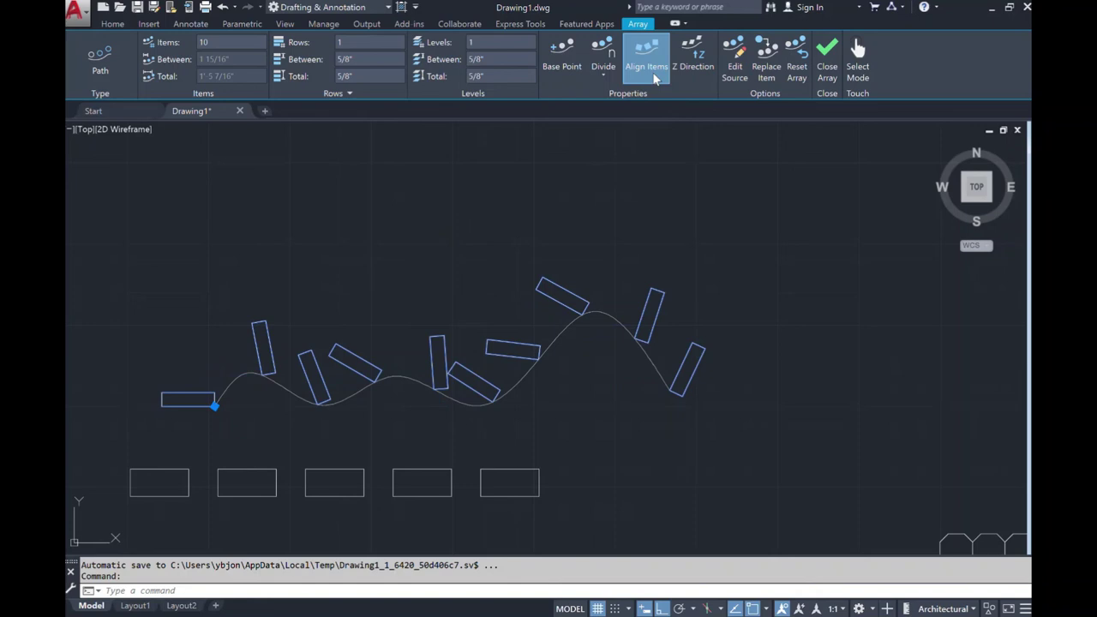
left_click(654, 75)
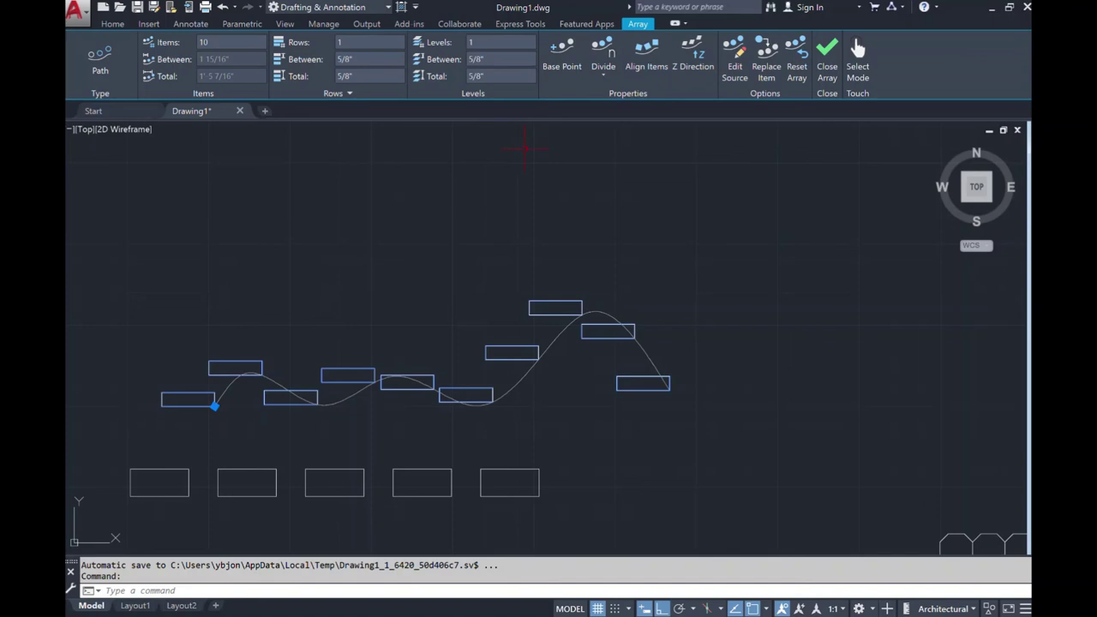
left_click(832, 77)
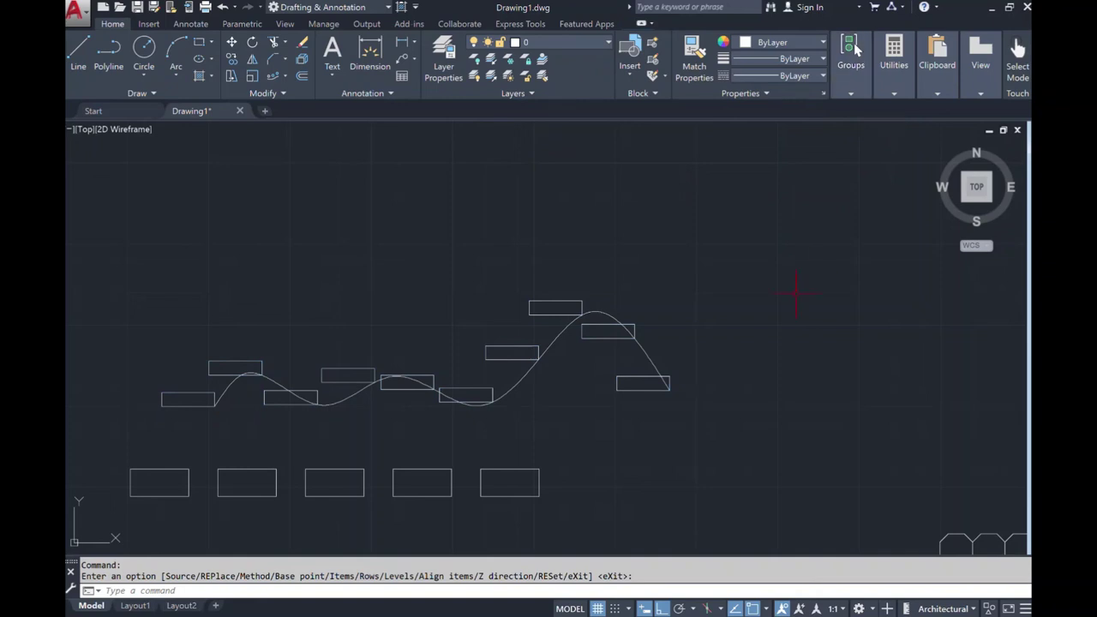
type("p")
key("Return")
left_click_drag(886, 379, 747, 323)
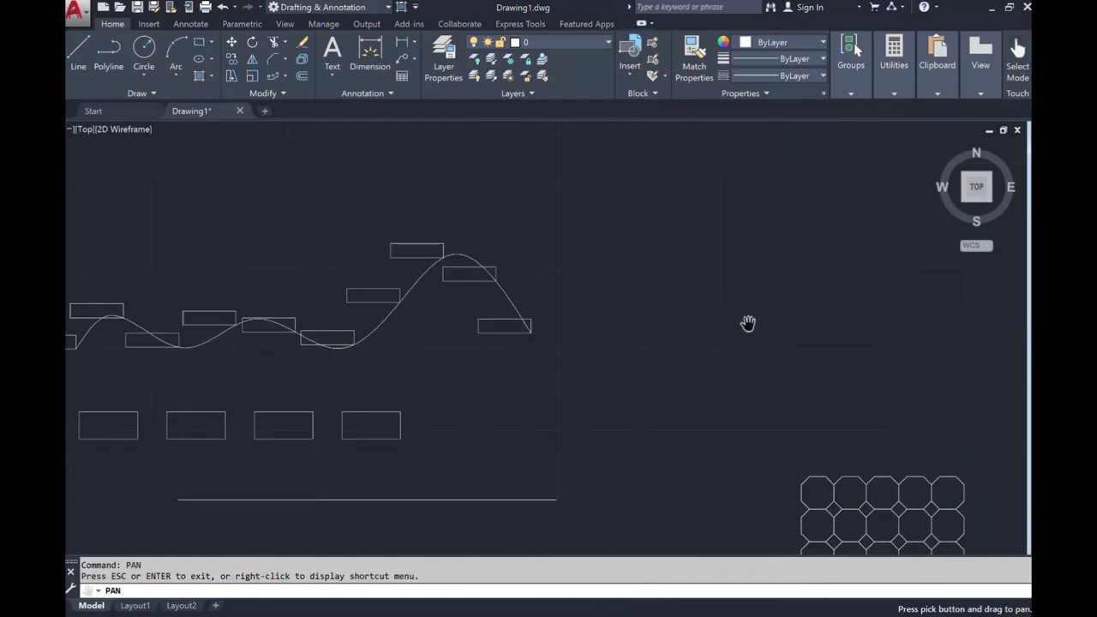
scroll(748, 323, "down", 5)
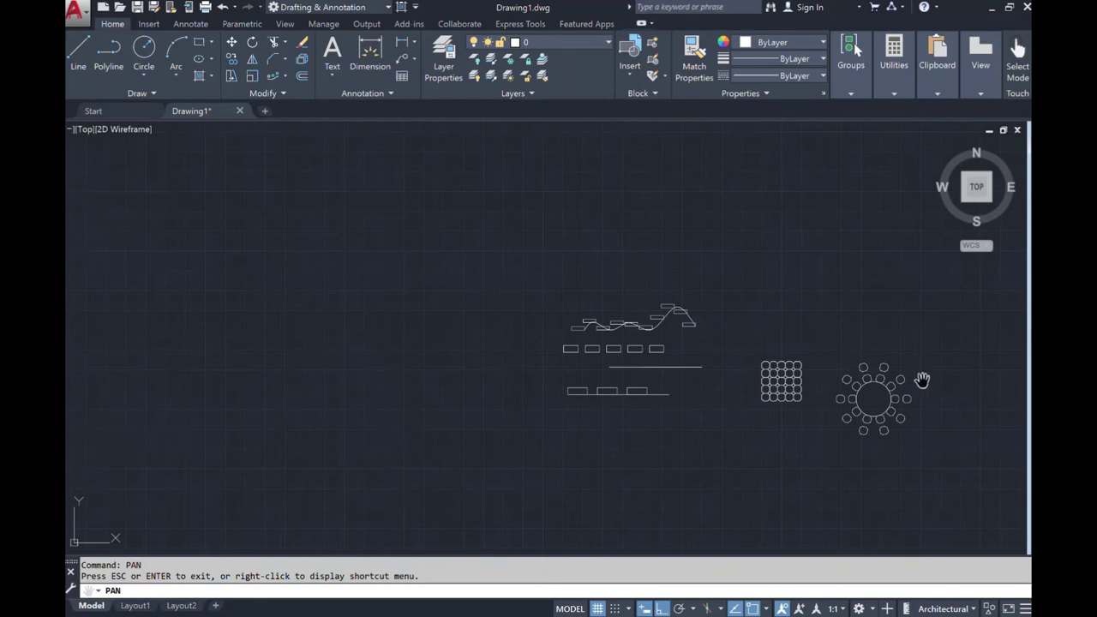
Examine the path, rectangular and polar arrays side by side in the drawing, and end the panning
scroll(923, 380, "up", 4)
scroll(917, 380, "down", 2)
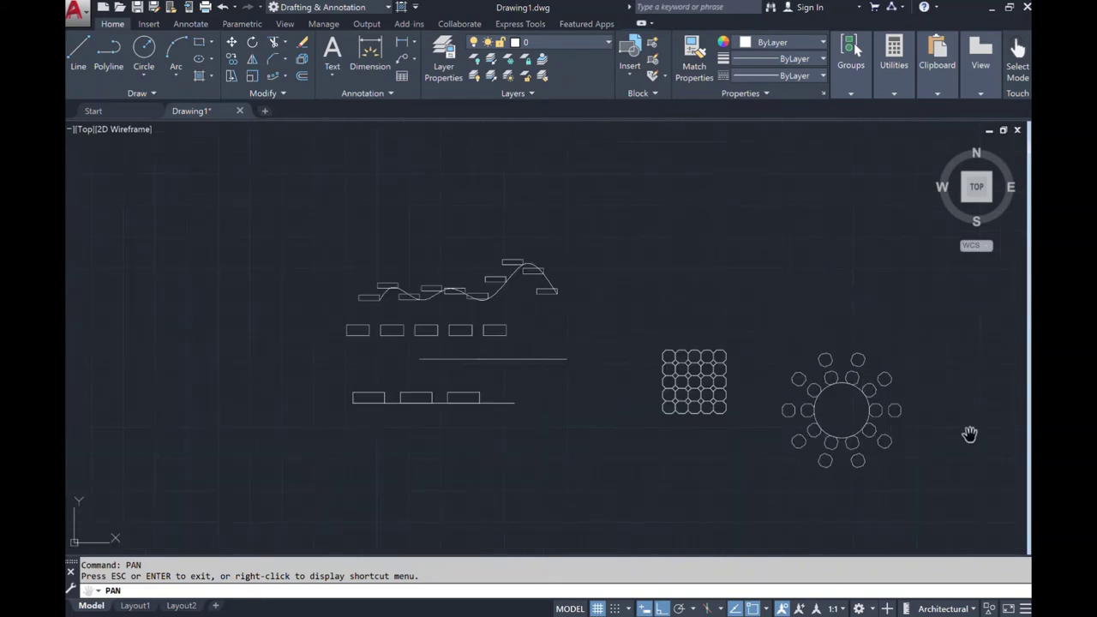
scroll(970, 435, "up", 2)
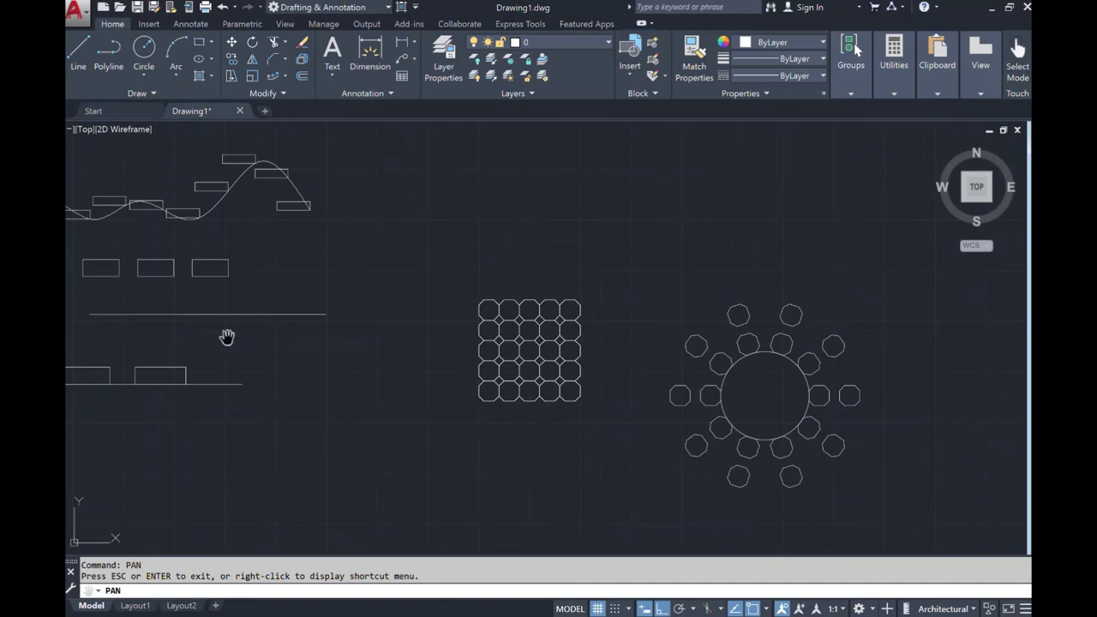
mouse_move(220, 333)
left_mouse_down()
mouse_move(326, 379)
mouse_move(331, 372)
left_mouse_up()
right_click(498, 282)
left_click(501, 290)
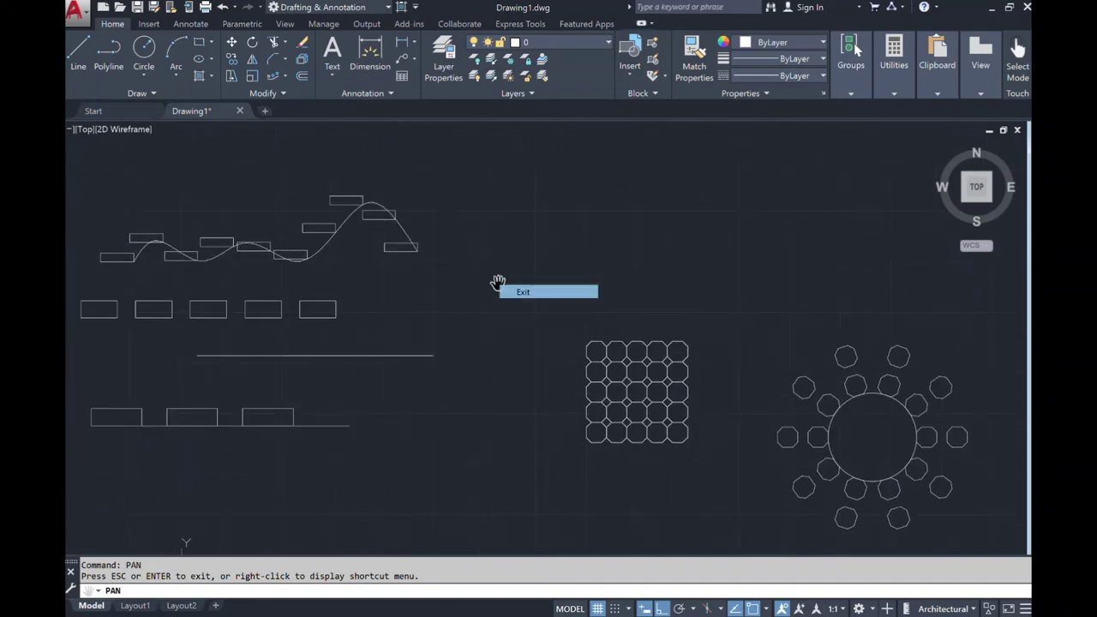
left_click(283, 77)
left_click(261, 100)
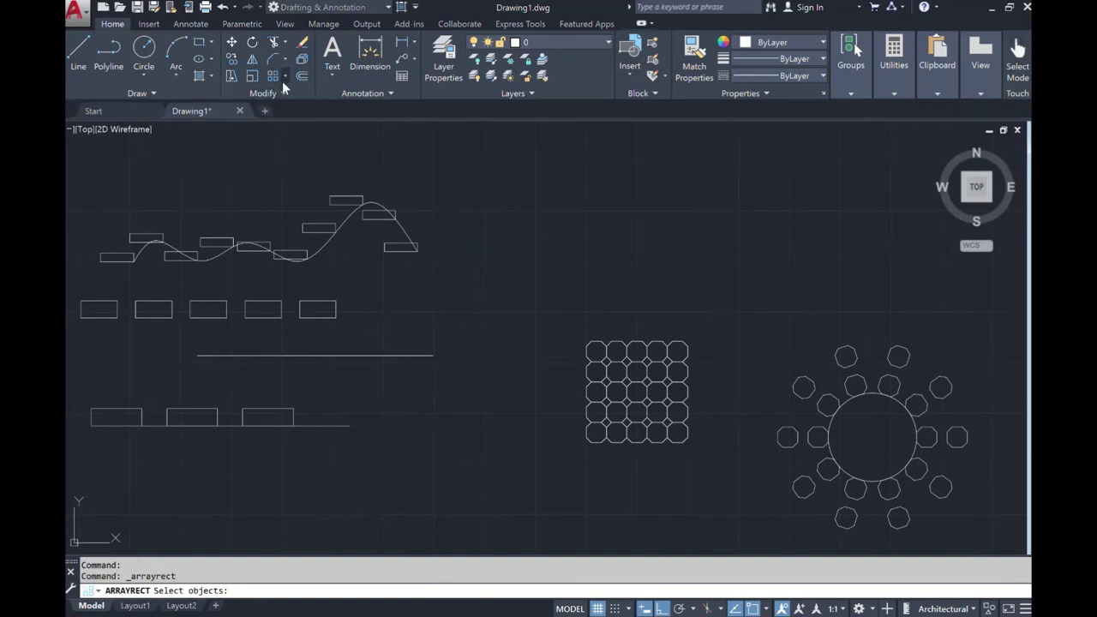
left_click(282, 77)
scroll(640, 231, "down", 2)
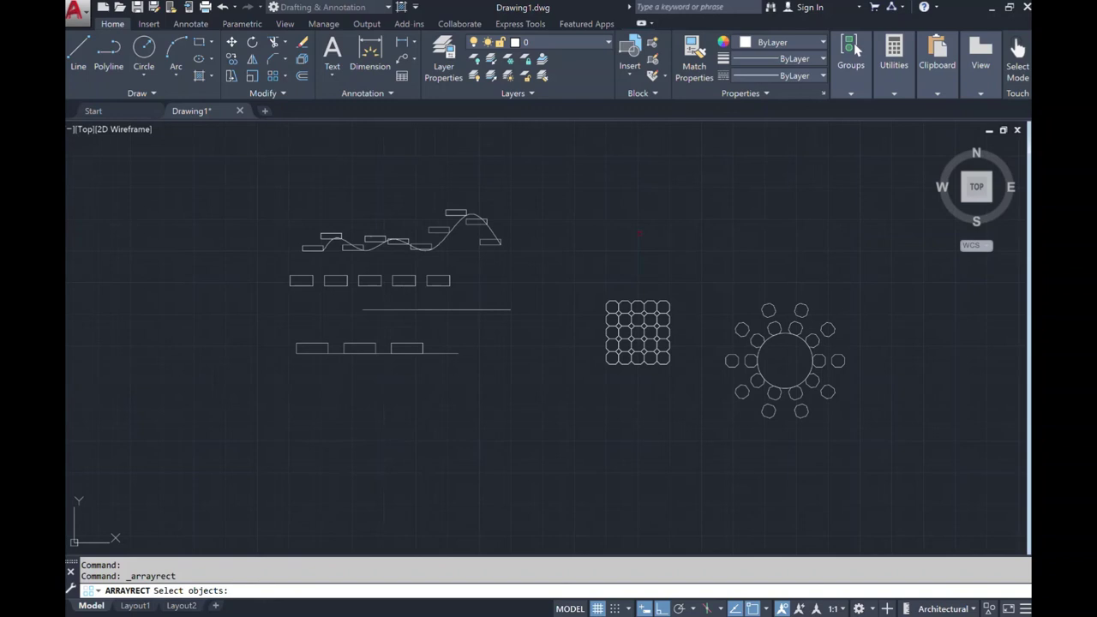
key("Escape")
scroll(638, 234, "up", 2)
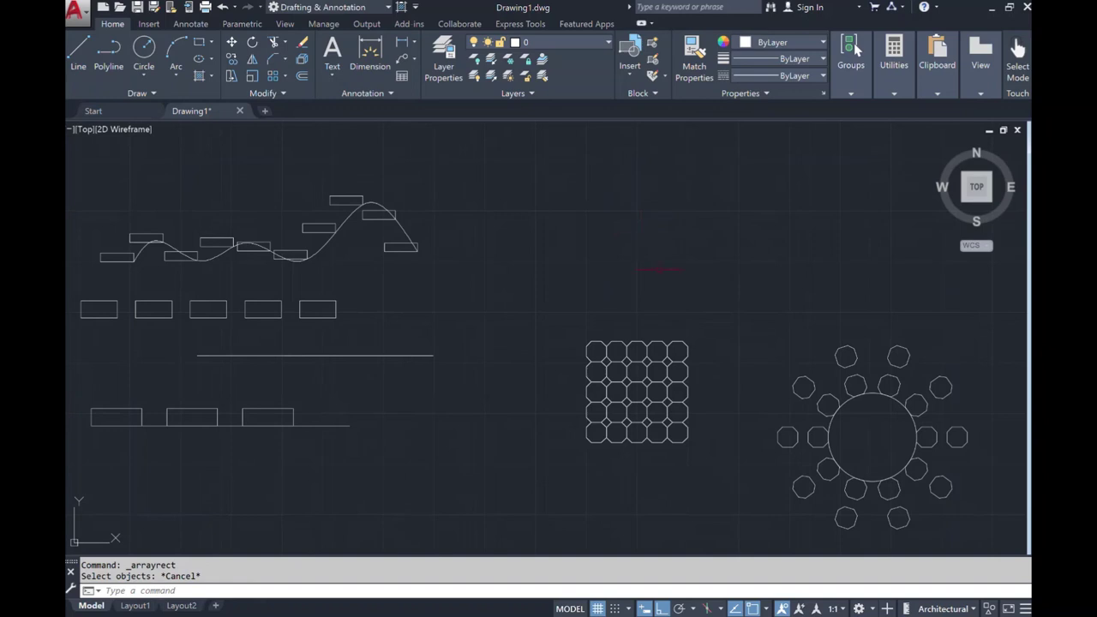
scroll(660, 270, "down", 2)
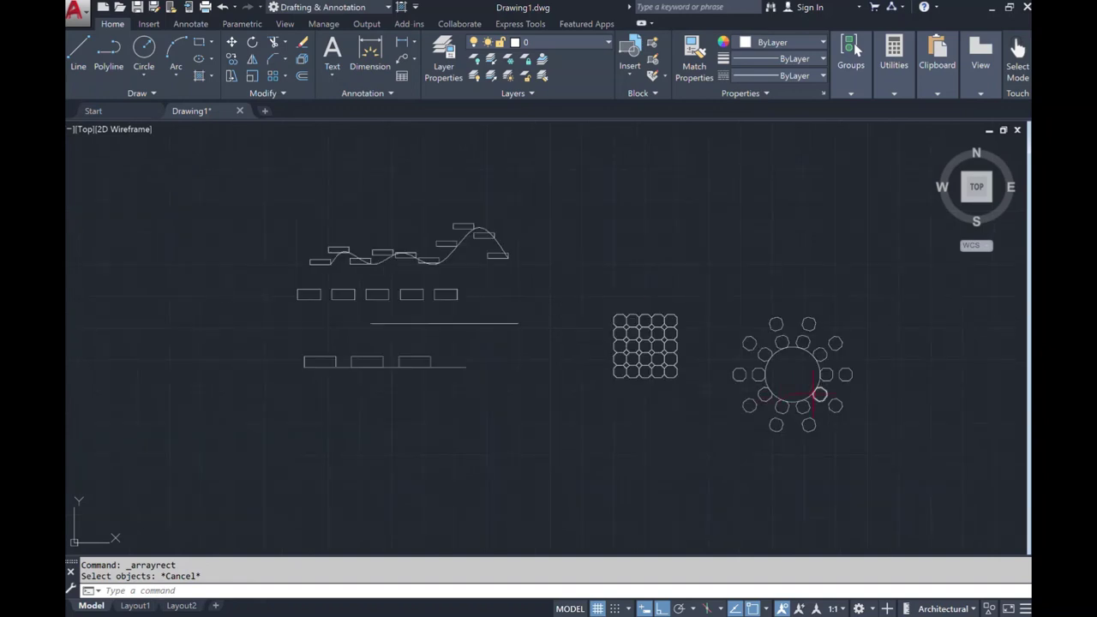